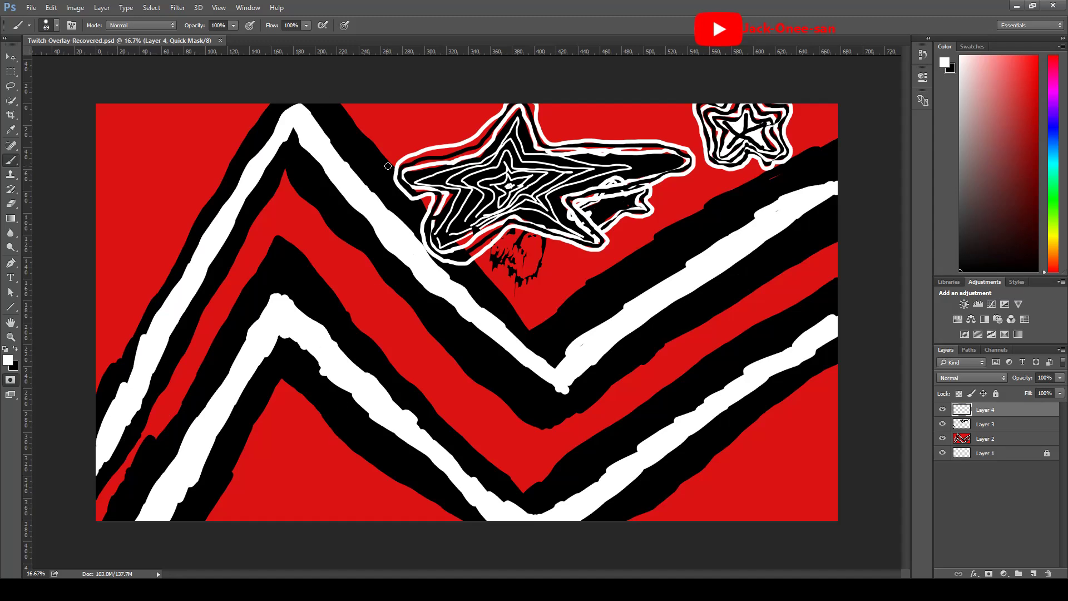
Try painting a black shape with the Brush on Layer 4 inside the red triangle below the lower zigzag
{"action": "scroll", "coordinate": [388, 166], "scroll_direction": "up", "scroll_amount": 1}
{"action": "scroll", "coordinate": [384, 178], "scroll_direction": "up", "scroll_amount": 1}
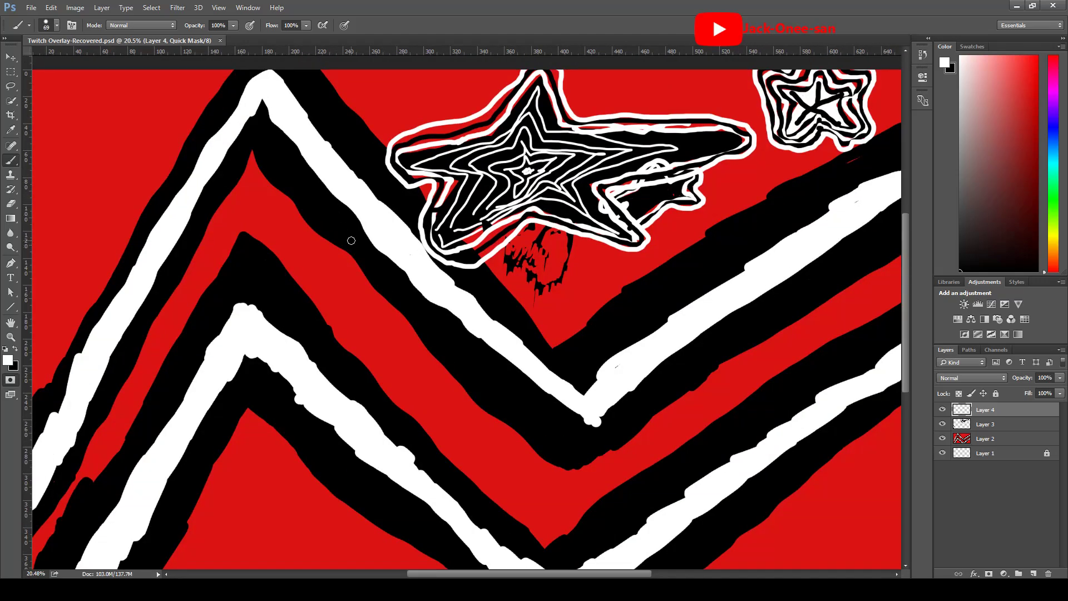
{"action": "scroll", "coordinate": [243, 371], "scroll_direction": "down", "scroll_amount": 2}
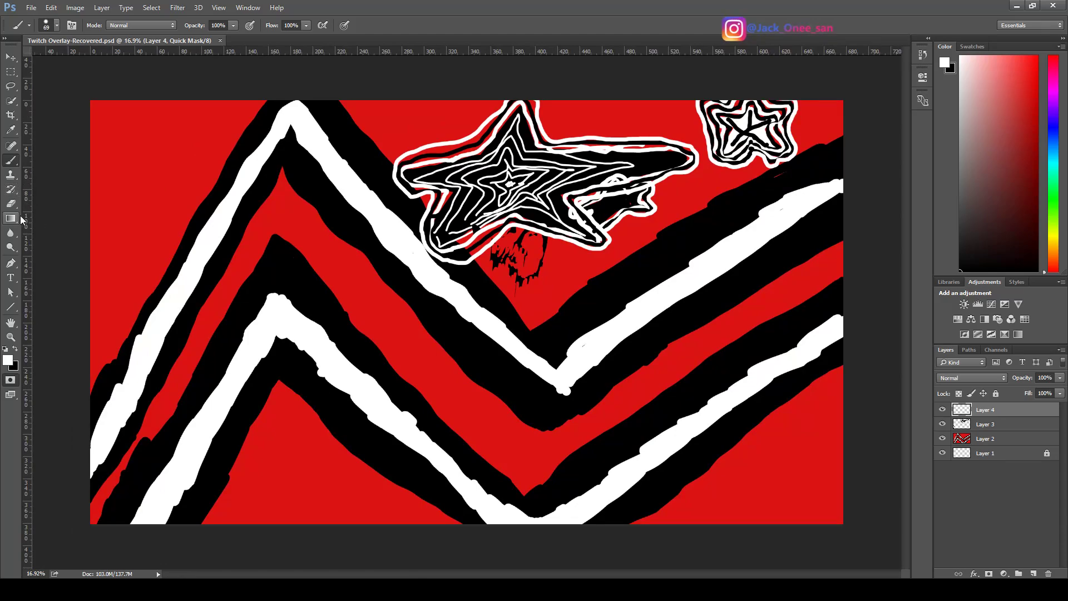
{"action": "key", "text": "h"}
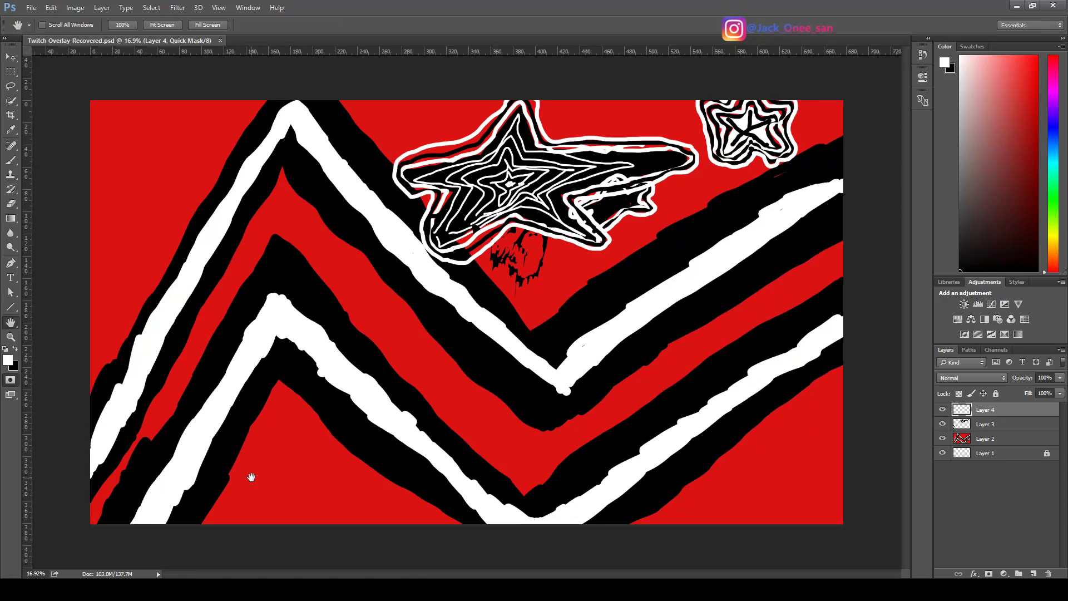
{"action": "scroll", "coordinate": [250, 475], "scroll_direction": "up", "scroll_amount": 3}
{"action": "scroll", "coordinate": [275, 473], "scroll_direction": "down", "scroll_amount": 2}
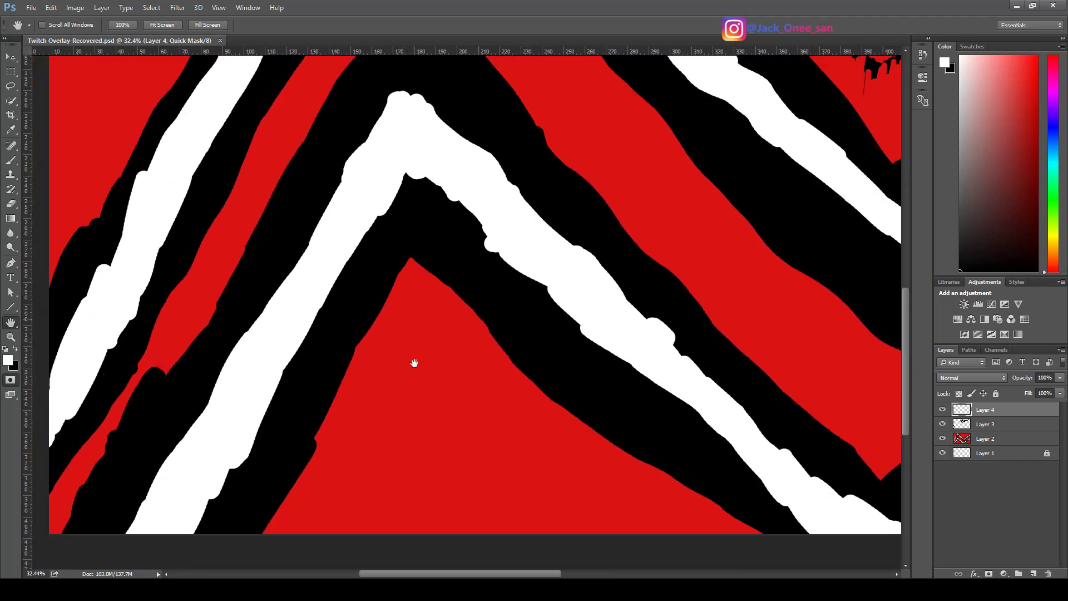
{"action": "left_click_drag", "start_coordinate": [415, 363], "coordinate": [425, 394]}
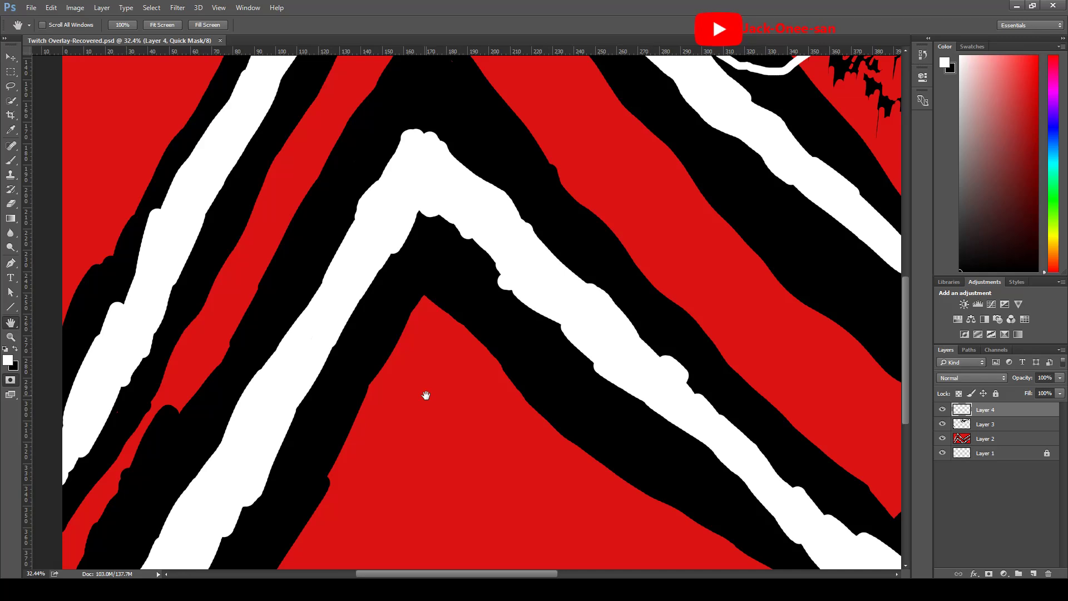
{"action": "key", "text": "b"}
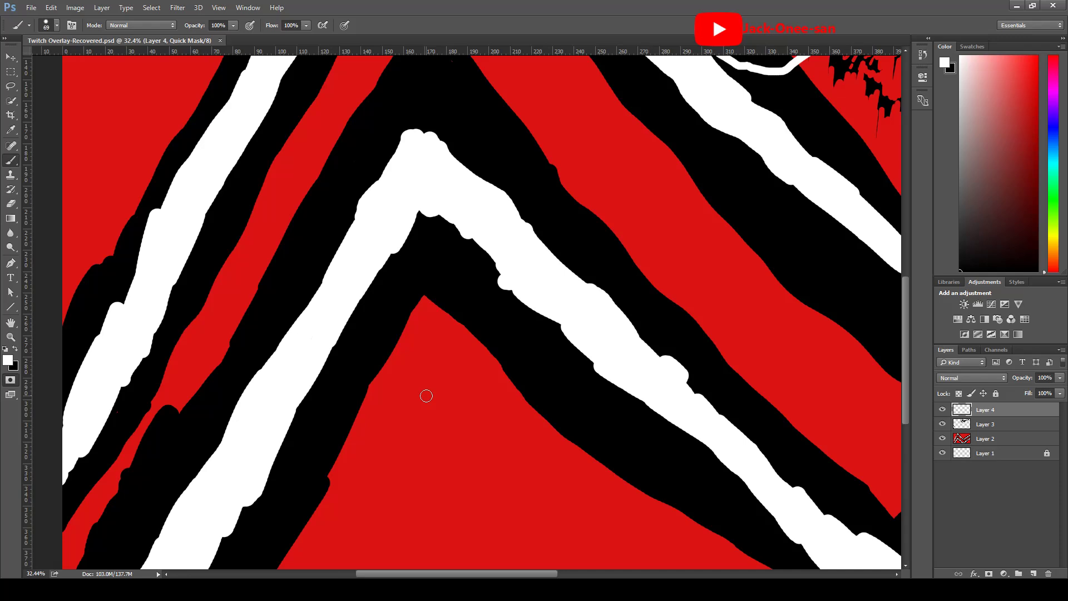
{"action": "key", "text": "x"}
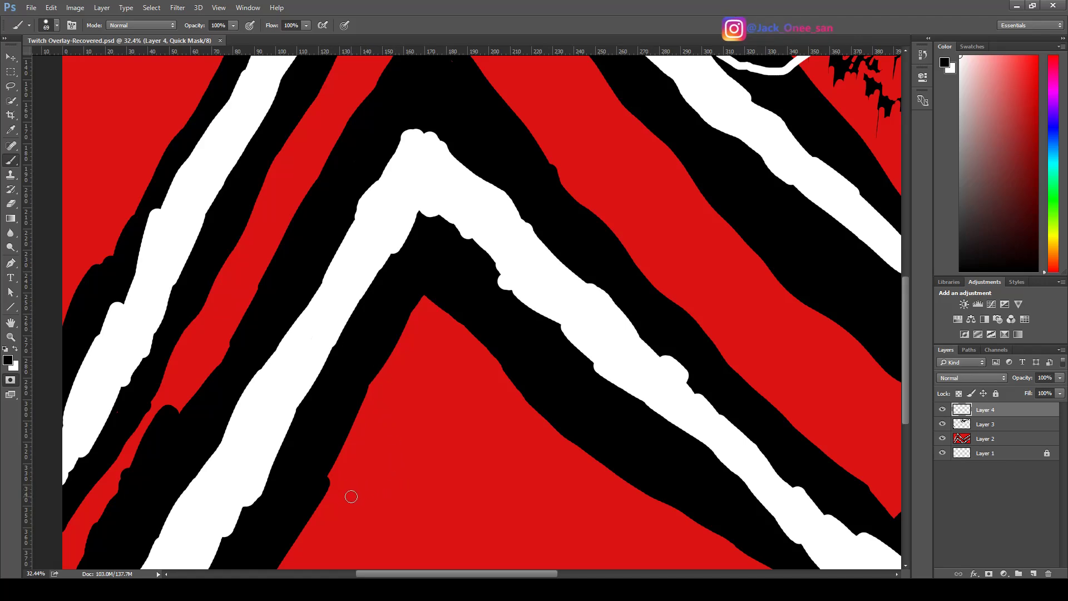
{"action": "left_click_drag", "start_coordinate": [360, 523], "coordinate": [365, 490]}
{"action": "left_click_drag", "start_coordinate": [375, 445], "coordinate": [375, 447]}
{"action": "mouse_move", "coordinate": [374, 520]}
{"action": "left_mouse_down"}
{"action": "mouse_move", "coordinate": [442, 432]}
{"action": "mouse_move", "coordinate": [444, 474]}
{"action": "mouse_move", "coordinate": [465, 461]}
{"action": "mouse_move", "coordinate": [440, 508]}
{"action": "left_mouse_up"}
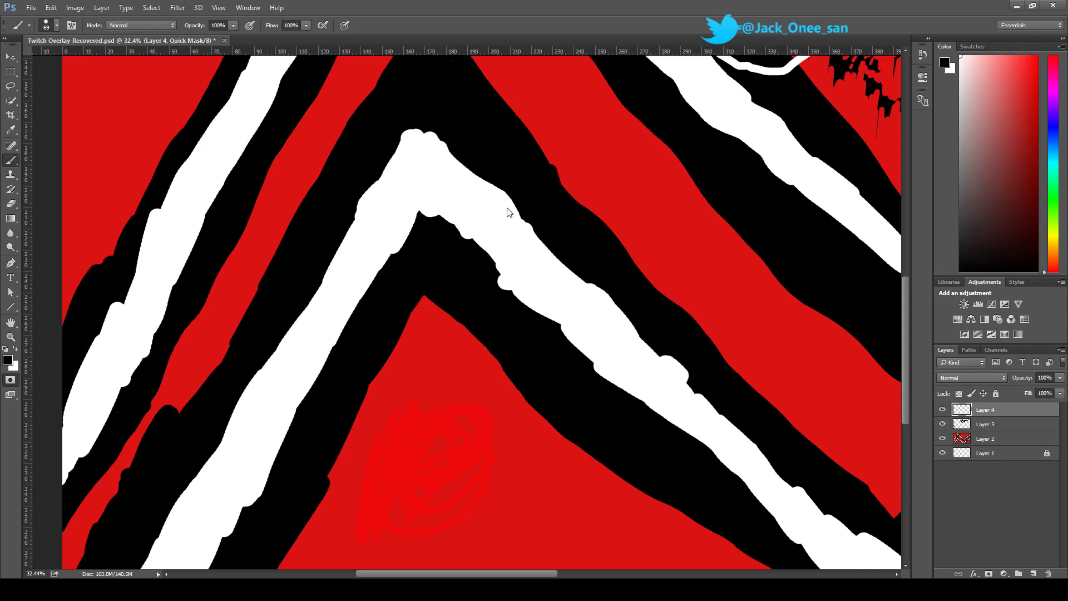
Undo the strokes in the red triangle, the Quick Mask mode and the creation of Layer 4
{"action": "key", "text": "ctrl+alt+z"}
{"action": "key", "text": "ctrl+alt+z"}
{"action": "key", "text": "ctrl+alt+z"}
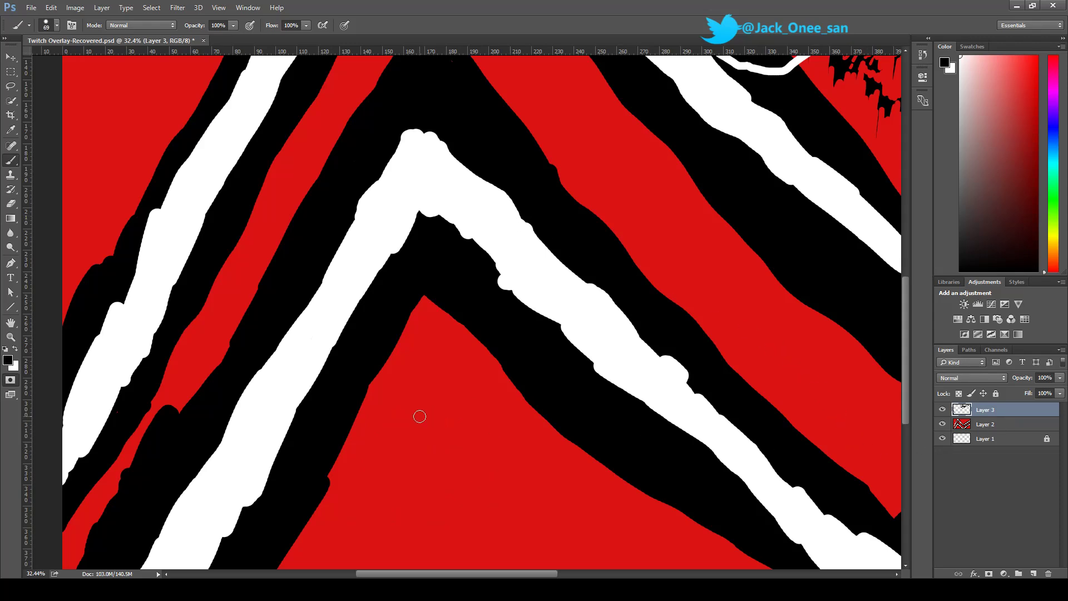
{"action": "mouse_move", "coordinate": [280, 365]}
{"action": "left_mouse_down"}
{"action": "mouse_move", "coordinate": [406, 406]}
{"action": "mouse_move", "coordinate": [430, 438]}
{"action": "mouse_move", "coordinate": [446, 437]}
{"action": "mouse_move", "coordinate": [403, 407]}
{"action": "mouse_move", "coordinate": [430, 396]}
{"action": "mouse_move", "coordinate": [387, 457]}
{"action": "left_mouse_up"}
{"action": "key", "text": "ctrl+z"}
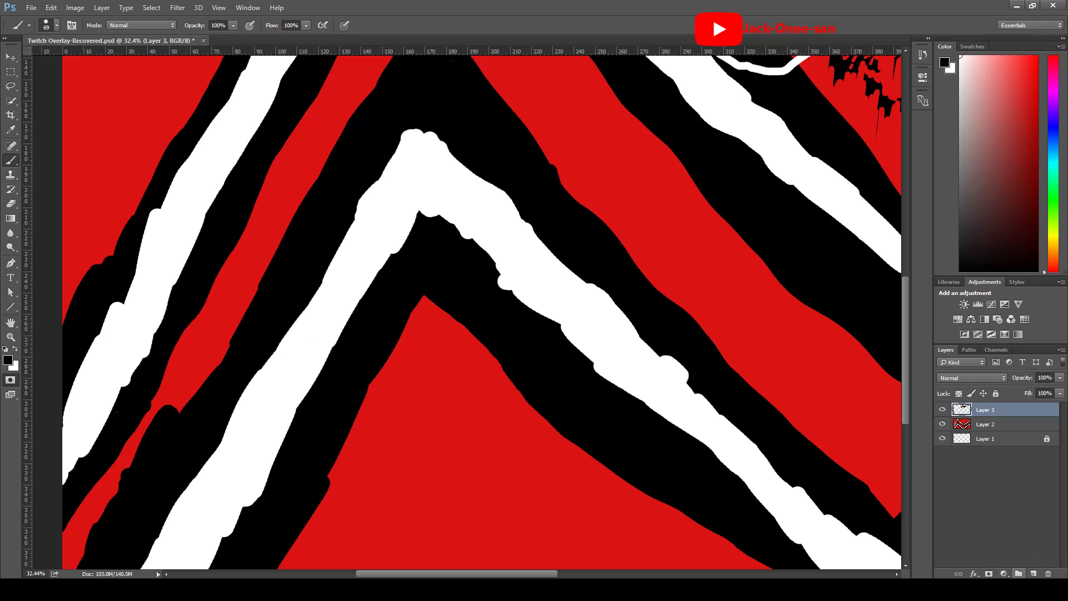
Add a new layer above Layer 3 and brush a mostly filled black parallelogram in the lower red triangle
{"action": "left_click", "coordinate": [1033, 573]}
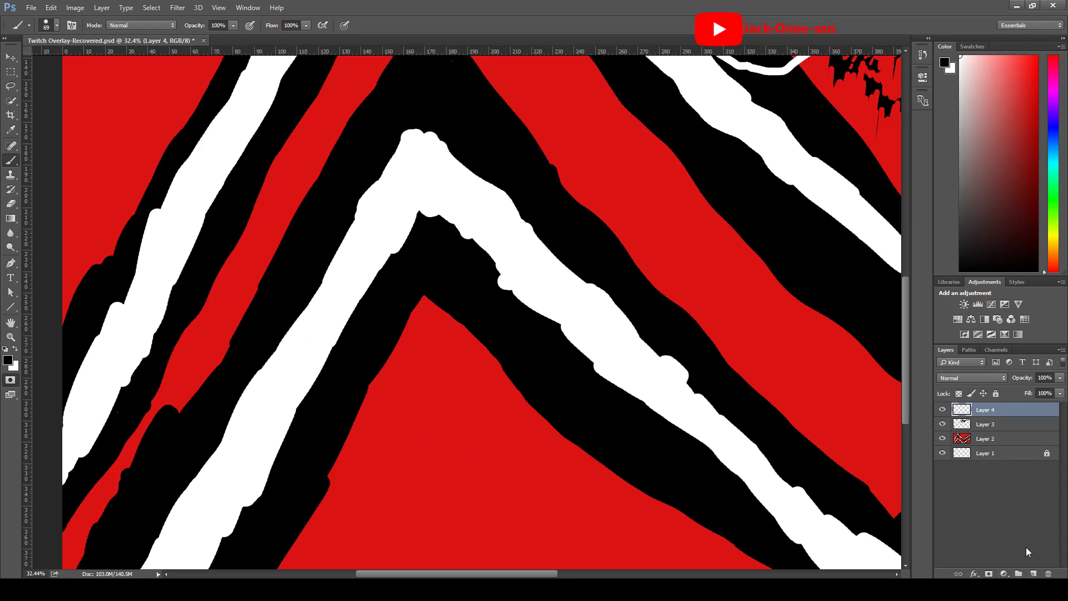
{"action": "mouse_move", "coordinate": [439, 413]}
{"action": "left_mouse_down"}
{"action": "mouse_move", "coordinate": [418, 453]}
{"action": "mouse_move", "coordinate": [382, 469]}
{"action": "mouse_move", "coordinate": [392, 511]}
{"action": "mouse_move", "coordinate": [399, 477]}
{"action": "left_mouse_up"}
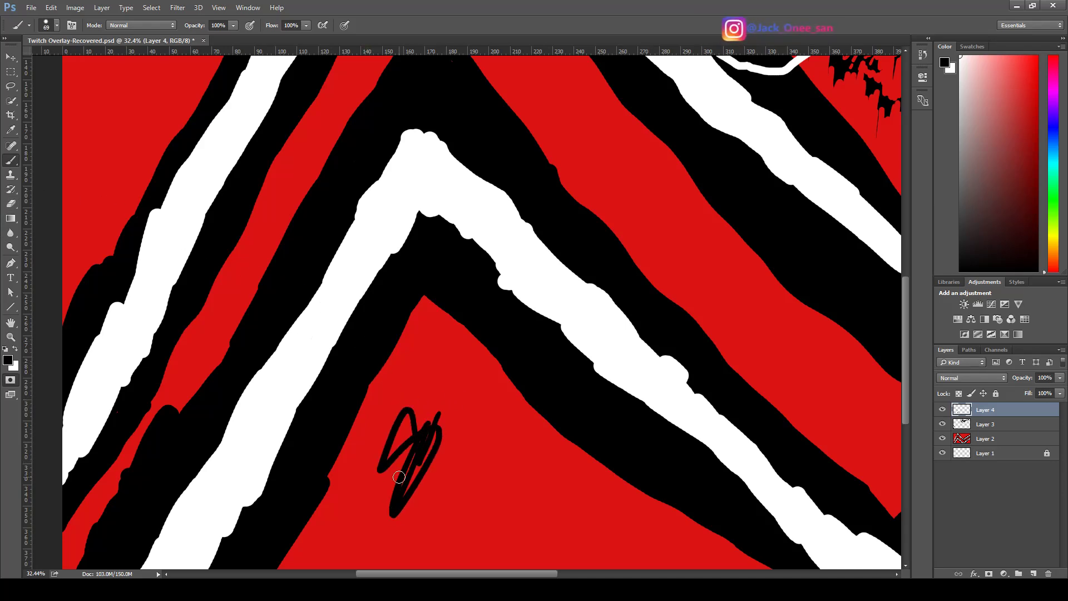
{"action": "key", "text": "ctrl+z"}
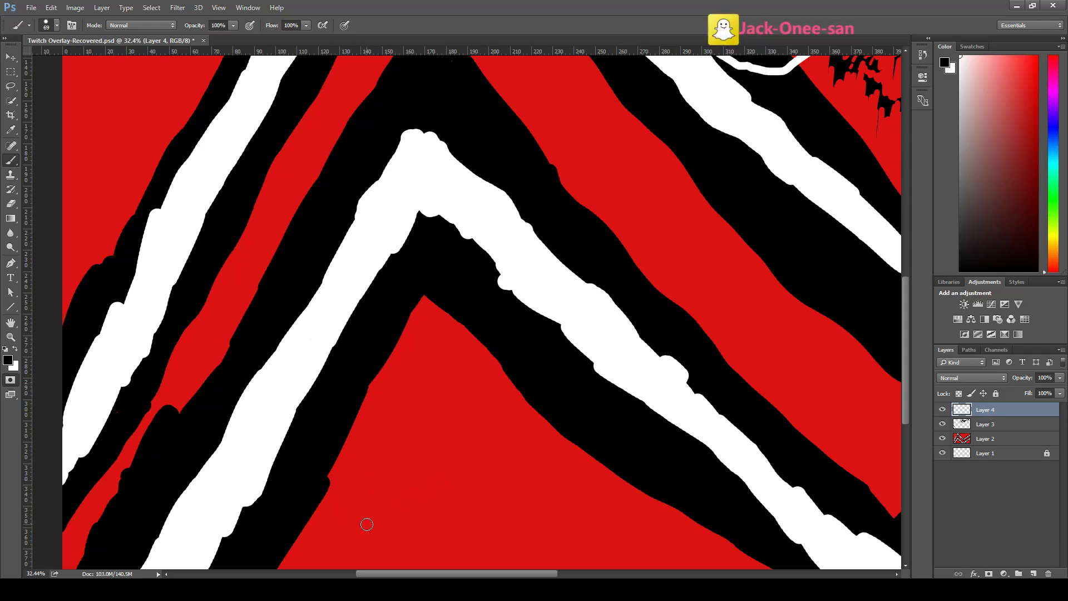
{"action": "mouse_move", "coordinate": [358, 528]}
{"action": "left_mouse_down"}
{"action": "mouse_move", "coordinate": [374, 408]}
{"action": "mouse_move", "coordinate": [580, 407]}
{"action": "mouse_move", "coordinate": [537, 465]}
{"action": "mouse_move", "coordinate": [510, 535]}
{"action": "mouse_move", "coordinate": [338, 524]}
{"action": "left_mouse_up"}
{"action": "mouse_move", "coordinate": [371, 407]}
{"action": "left_mouse_down"}
{"action": "mouse_move", "coordinate": [317, 516]}
{"action": "mouse_move", "coordinate": [340, 526]}
{"action": "mouse_move", "coordinate": [345, 477]}
{"action": "mouse_move", "coordinate": [326, 526]}
{"action": "mouse_move", "coordinate": [359, 440]}
{"action": "mouse_move", "coordinate": [384, 414]}
{"action": "mouse_move", "coordinate": [394, 417]}
{"action": "mouse_move", "coordinate": [370, 500]}
{"action": "mouse_move", "coordinate": [398, 440]}
{"action": "mouse_move", "coordinate": [414, 440]}
{"action": "mouse_move", "coordinate": [412, 467]}
{"action": "mouse_move", "coordinate": [453, 428]}
{"action": "mouse_move", "coordinate": [473, 501]}
{"action": "mouse_move", "coordinate": [496, 423]}
{"action": "mouse_move", "coordinate": [488, 481]}
{"action": "mouse_move", "coordinate": [529, 423]}
{"action": "mouse_move", "coordinate": [518, 501]}
{"action": "mouse_move", "coordinate": [551, 427]}
{"action": "mouse_move", "coordinate": [504, 523]}
{"action": "mouse_move", "coordinate": [520, 446]}
{"action": "mouse_move", "coordinate": [472, 531]}
{"action": "mouse_move", "coordinate": [503, 439]}
{"action": "mouse_move", "coordinate": [477, 495]}
{"action": "mouse_move", "coordinate": [487, 429]}
{"action": "mouse_move", "coordinate": [441, 519]}
{"action": "mouse_move", "coordinate": [448, 443]}
{"action": "mouse_move", "coordinate": [427, 458]}
{"action": "mouse_move", "coordinate": [405, 504]}
{"action": "mouse_move", "coordinate": [404, 490]}
{"action": "mouse_move", "coordinate": [385, 504]}
{"action": "mouse_move", "coordinate": [377, 463]}
{"action": "mouse_move", "coordinate": [329, 505]}
{"action": "mouse_move", "coordinate": [367, 418]}
{"action": "mouse_move", "coordinate": [346, 459]}
{"action": "mouse_move", "coordinate": [387, 409]}
{"action": "mouse_move", "coordinate": [371, 473]}
{"action": "mouse_move", "coordinate": [406, 445]}
{"action": "mouse_move", "coordinate": [409, 504]}
{"action": "mouse_move", "coordinate": [443, 442]}
{"action": "mouse_move", "coordinate": [477, 434]}
{"action": "mouse_move", "coordinate": [487, 529]}
{"action": "mouse_move", "coordinate": [502, 524]}
{"action": "mouse_move", "coordinate": [426, 514]}
{"action": "mouse_move", "coordinate": [434, 522]}
{"action": "mouse_move", "coordinate": [345, 522]}
{"action": "mouse_move", "coordinate": [334, 512]}
{"action": "mouse_move", "coordinate": [389, 513]}
{"action": "mouse_move", "coordinate": [490, 444]}
{"action": "mouse_move", "coordinate": [496, 413]}
{"action": "left_mouse_up"}
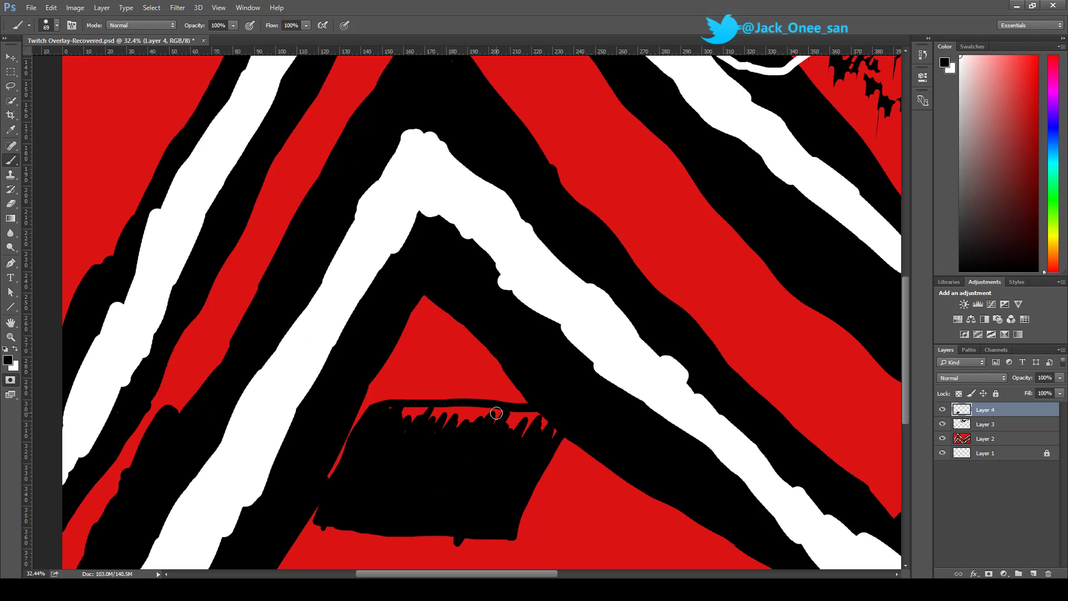
Undo all strokes of the black parallelogram and the new layer holding it
{"action": "key", "text": "ctrl+alt+z"}
{"action": "key", "text": "ctrl+alt+z"}
{"action": "key", "text": "ctrl+alt+z"}
{"action": "key", "text": "ctrl+alt+z"}
{"action": "key", "text": "ctrl+alt+z"}
{"action": "key", "text": "ctrl+alt+z"}
{"action": "key", "text": "ctrl+alt+z"}
{"action": "key", "text": "ctrl+alt+z"}
{"action": "key", "text": "ctrl+alt+z"}
{"action": "key", "text": "ctrl+alt+z"}
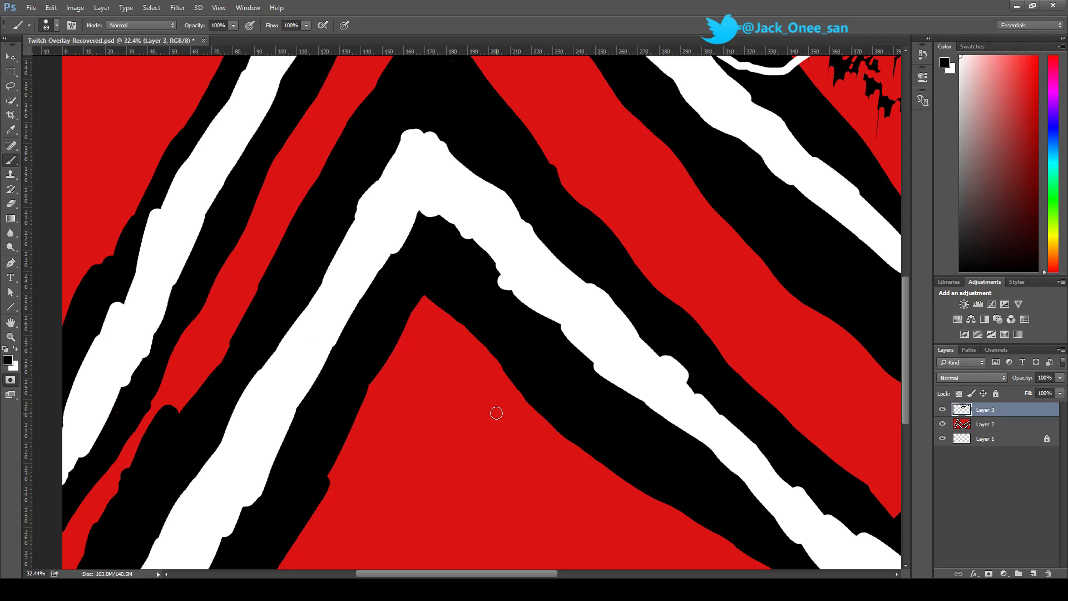
Brush a white parallelogram outline on Layer 3 in the lower red triangle and fill its two ends with white
{"action": "key", "text": "x"}
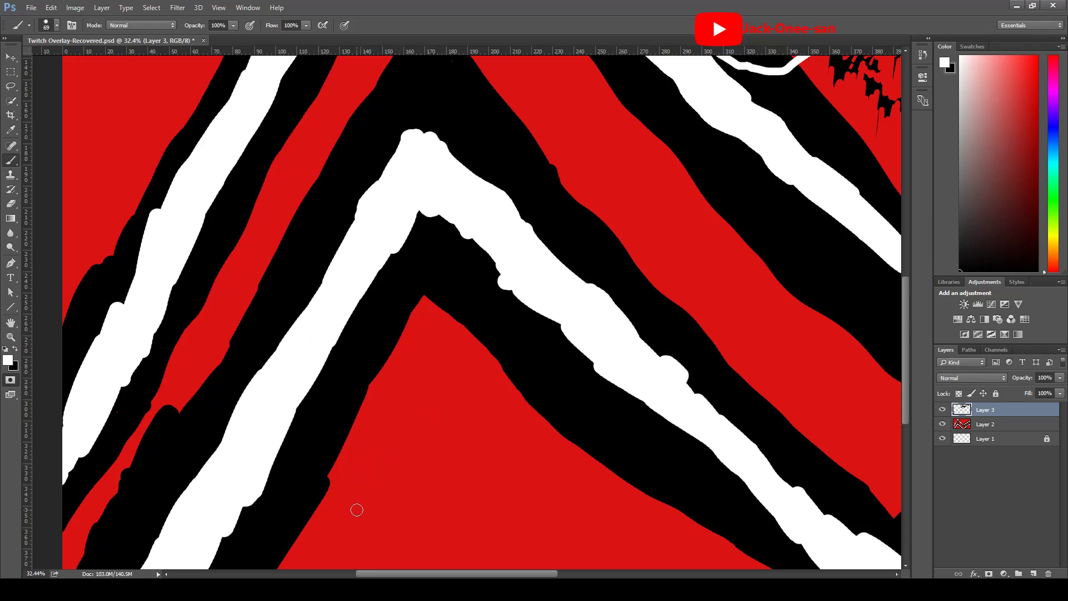
{"action": "mouse_move", "coordinate": [317, 525]}
{"action": "left_mouse_down"}
{"action": "mouse_move", "coordinate": [363, 437]}
{"action": "mouse_move", "coordinate": [402, 421]}
{"action": "mouse_move", "coordinate": [587, 435]}
{"action": "mouse_move", "coordinate": [549, 528]}
{"action": "mouse_move", "coordinate": [321, 526]}
{"action": "mouse_move", "coordinate": [361, 461]}
{"action": "left_mouse_up"}
{"action": "mouse_move", "coordinate": [336, 513]}
{"action": "left_mouse_down"}
{"action": "mouse_move", "coordinate": [366, 473]}
{"action": "mouse_move", "coordinate": [378, 428]}
{"action": "mouse_move", "coordinate": [352, 473]}
{"action": "mouse_move", "coordinate": [369, 459]}
{"action": "mouse_move", "coordinate": [354, 491]}
{"action": "left_mouse_up"}
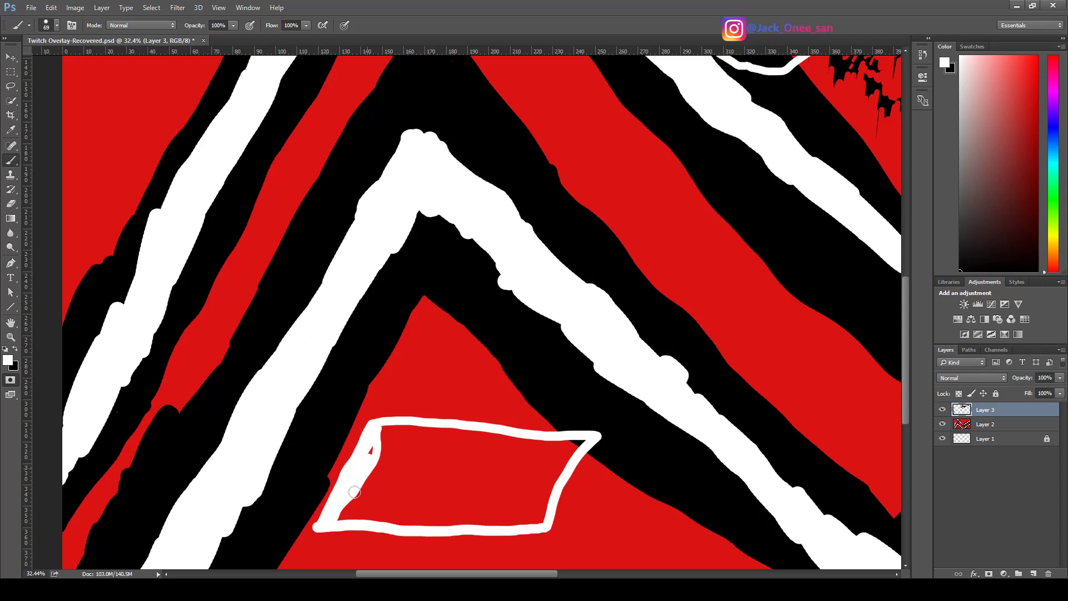
{"action": "mouse_move", "coordinate": [377, 444]}
{"action": "left_mouse_down"}
{"action": "mouse_move", "coordinate": [368, 491]}
{"action": "mouse_move", "coordinate": [384, 465]}
{"action": "mouse_move", "coordinate": [339, 519]}
{"action": "mouse_move", "coordinate": [368, 492]}
{"action": "mouse_move", "coordinate": [356, 521]}
{"action": "mouse_move", "coordinate": [382, 486]}
{"action": "mouse_move", "coordinate": [369, 519]}
{"action": "mouse_move", "coordinate": [391, 491]}
{"action": "mouse_move", "coordinate": [375, 515]}
{"action": "mouse_move", "coordinate": [389, 519]}
{"action": "mouse_move", "coordinate": [374, 520]}
{"action": "mouse_move", "coordinate": [542, 523]}
{"action": "mouse_move", "coordinate": [586, 441]}
{"action": "mouse_move", "coordinate": [410, 428]}
{"action": "left_mouse_up"}
{"action": "mouse_move", "coordinate": [382, 437]}
{"action": "left_mouse_down"}
{"action": "mouse_move", "coordinate": [389, 519]}
{"action": "mouse_move", "coordinate": [484, 527]}
{"action": "mouse_move", "coordinate": [535, 523]}
{"action": "mouse_move", "coordinate": [513, 524]}
{"action": "mouse_move", "coordinate": [545, 504]}
{"action": "mouse_move", "coordinate": [570, 444]}
{"action": "mouse_move", "coordinate": [532, 510]}
{"action": "mouse_move", "coordinate": [547, 491]}
{"action": "mouse_move", "coordinate": [541, 503]}
{"action": "mouse_move", "coordinate": [525, 518]}
{"action": "mouse_move", "coordinate": [553, 464]}
{"action": "mouse_move", "coordinate": [527, 497]}
{"action": "left_mouse_up"}
{"action": "mouse_move", "coordinate": [548, 462]}
{"action": "left_mouse_down"}
{"action": "mouse_move", "coordinate": [512, 515]}
{"action": "mouse_move", "coordinate": [549, 448]}
{"action": "mouse_move", "coordinate": [502, 519]}
{"action": "mouse_move", "coordinate": [558, 439]}
{"action": "mouse_move", "coordinate": [513, 492]}
{"action": "mouse_move", "coordinate": [536, 450]}
{"action": "mouse_move", "coordinate": [504, 501]}
{"action": "mouse_move", "coordinate": [548, 437]}
{"action": "mouse_move", "coordinate": [507, 480]}
{"action": "mouse_move", "coordinate": [528, 444]}
{"action": "mouse_move", "coordinate": [482, 516]}
{"action": "mouse_move", "coordinate": [516, 449]}
{"action": "mouse_move", "coordinate": [480, 519]}
{"action": "mouse_move", "coordinate": [522, 445]}
{"action": "mouse_move", "coordinate": [477, 514]}
{"action": "mouse_move", "coordinate": [511, 446]}
{"action": "mouse_move", "coordinate": [477, 508]}
{"action": "mouse_move", "coordinate": [504, 447]}
{"action": "left_mouse_up"}
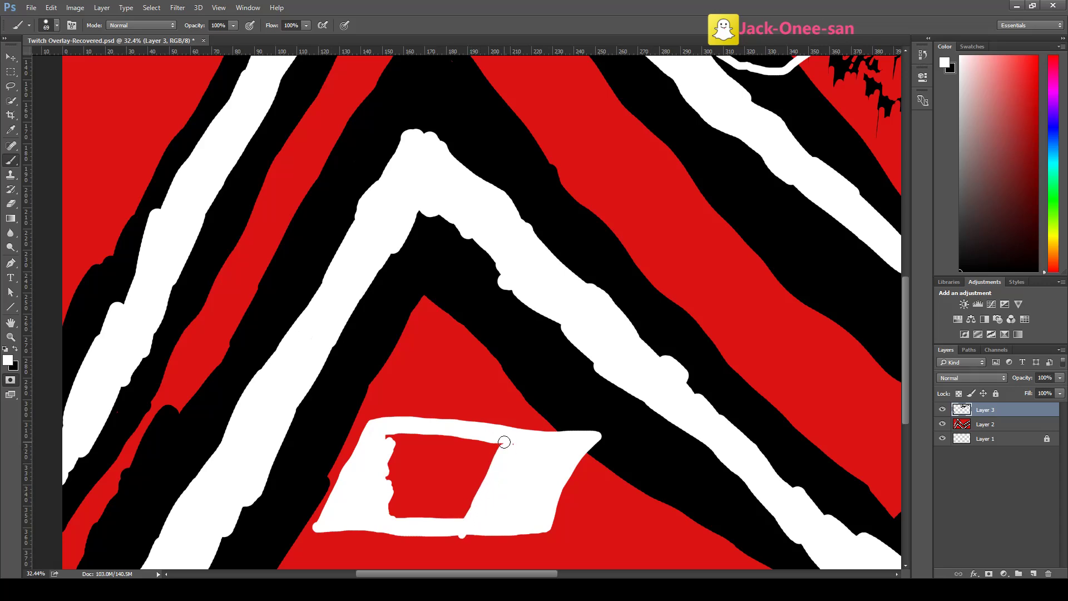
Brush over the remaining red gap inside the parallelogram until it is solid white
{"action": "key", "text": "Delete"}
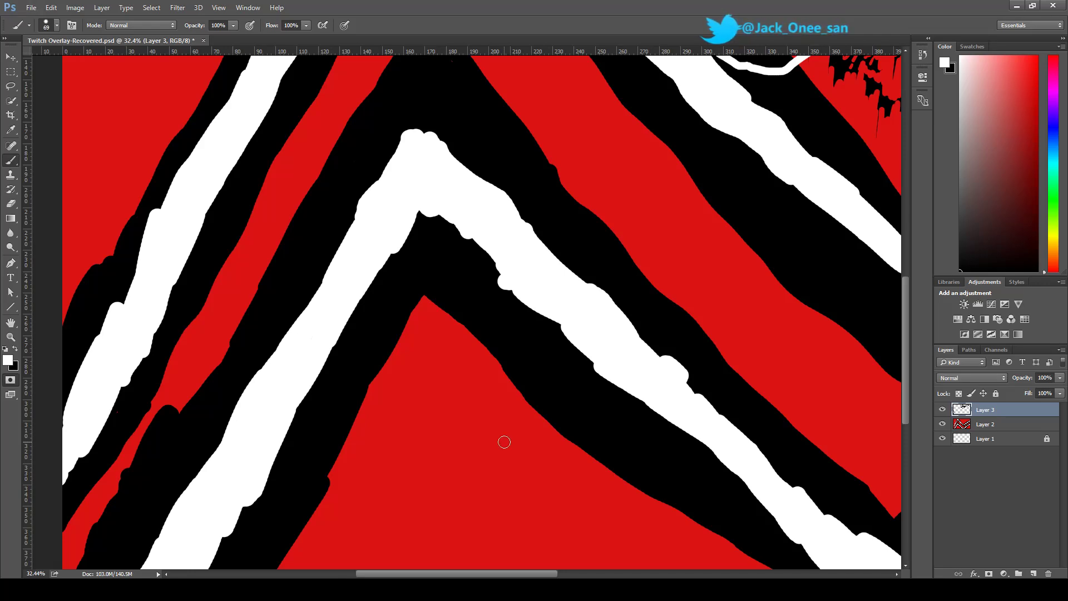
{"action": "key", "text": "ctrl+z"}
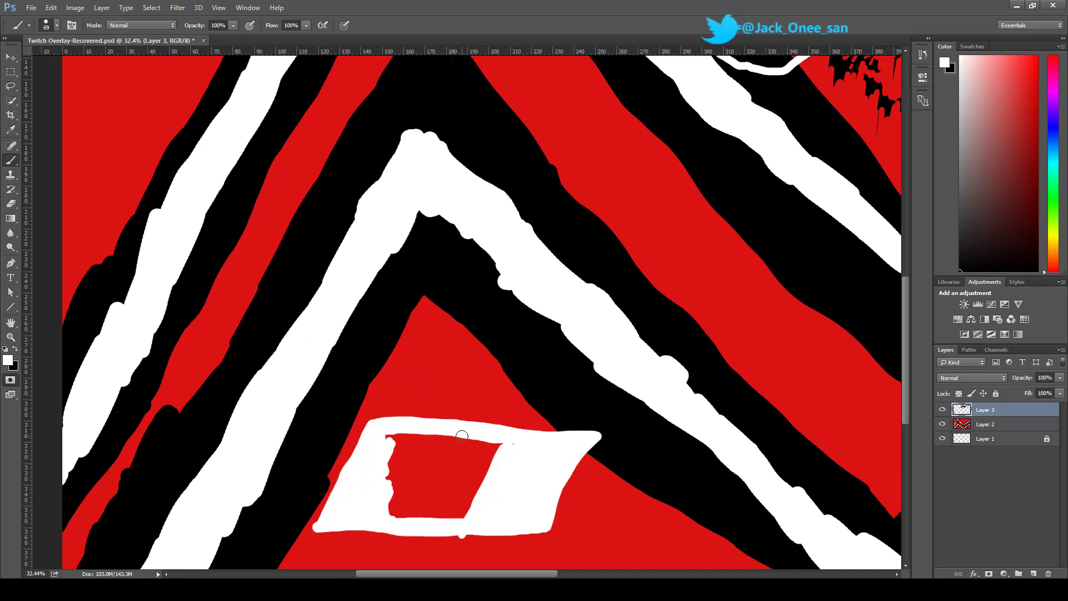
{"action": "mouse_move", "coordinate": [506, 446]}
{"action": "left_mouse_down"}
{"action": "mouse_move", "coordinate": [480, 486]}
{"action": "mouse_move", "coordinate": [480, 459]}
{"action": "mouse_move", "coordinate": [459, 519]}
{"action": "mouse_move", "coordinate": [472, 494]}
{"action": "left_mouse_up"}
{"action": "mouse_move", "coordinate": [482, 450]}
{"action": "left_mouse_down"}
{"action": "mouse_move", "coordinate": [476, 468]}
{"action": "mouse_move", "coordinate": [470, 448]}
{"action": "mouse_move", "coordinate": [457, 502]}
{"action": "mouse_move", "coordinate": [454, 468]}
{"action": "mouse_move", "coordinate": [460, 483]}
{"action": "left_mouse_up"}
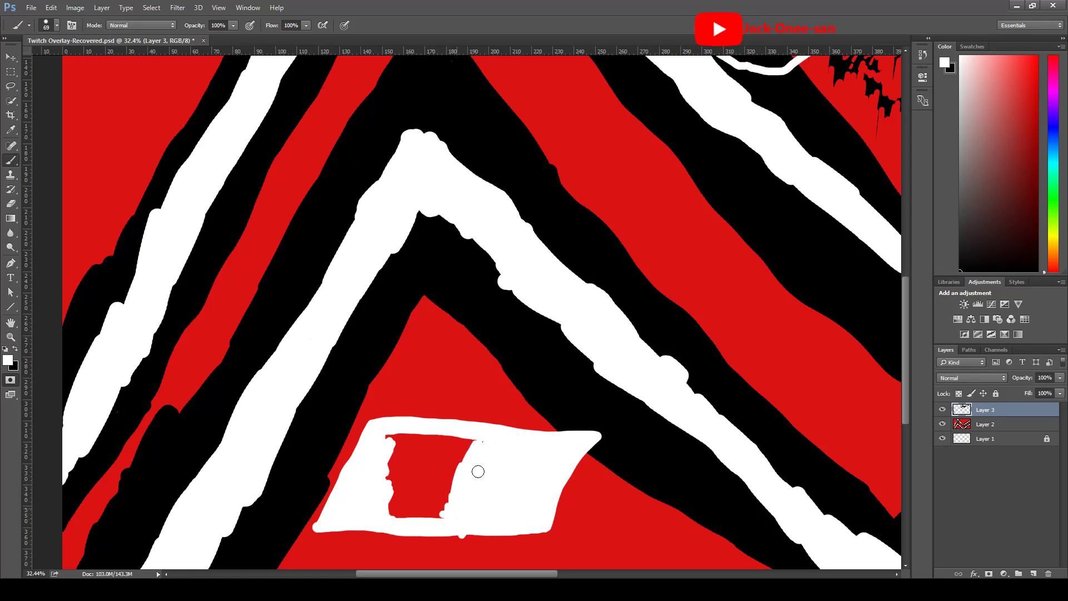
{"action": "mouse_move", "coordinate": [478, 440]}
{"action": "left_mouse_down"}
{"action": "mouse_move", "coordinate": [451, 500]}
{"action": "mouse_move", "coordinate": [460, 481]}
{"action": "left_mouse_up"}
{"action": "key", "text": "e"}
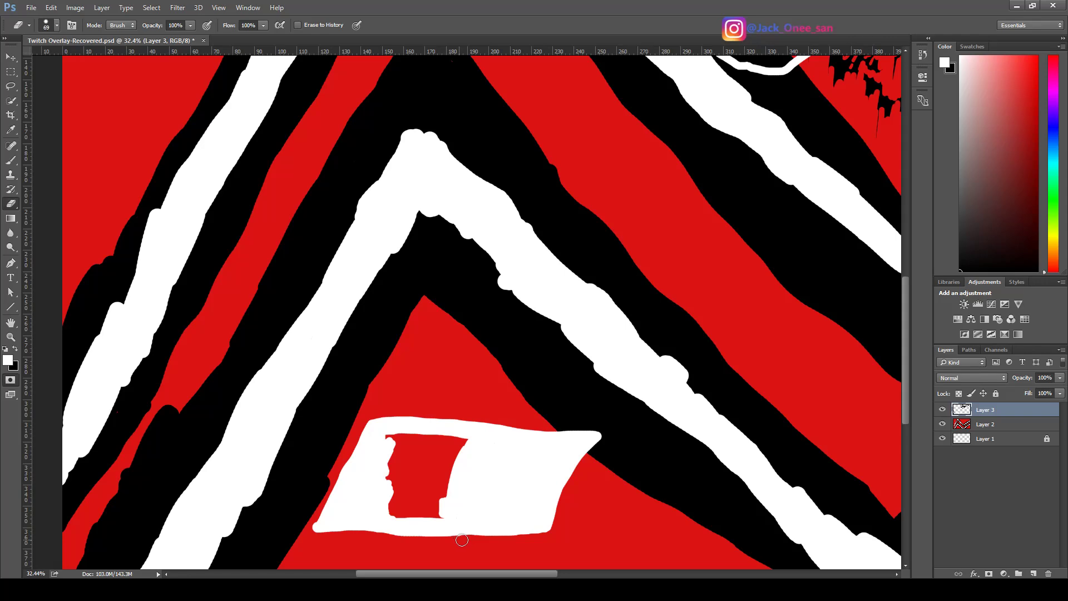
{"action": "key", "text": "b"}
{"action": "mouse_move", "coordinate": [439, 453]}
{"action": "left_mouse_down"}
{"action": "mouse_move", "coordinate": [445, 501]}
{"action": "mouse_move", "coordinate": [444, 478]}
{"action": "left_mouse_up"}
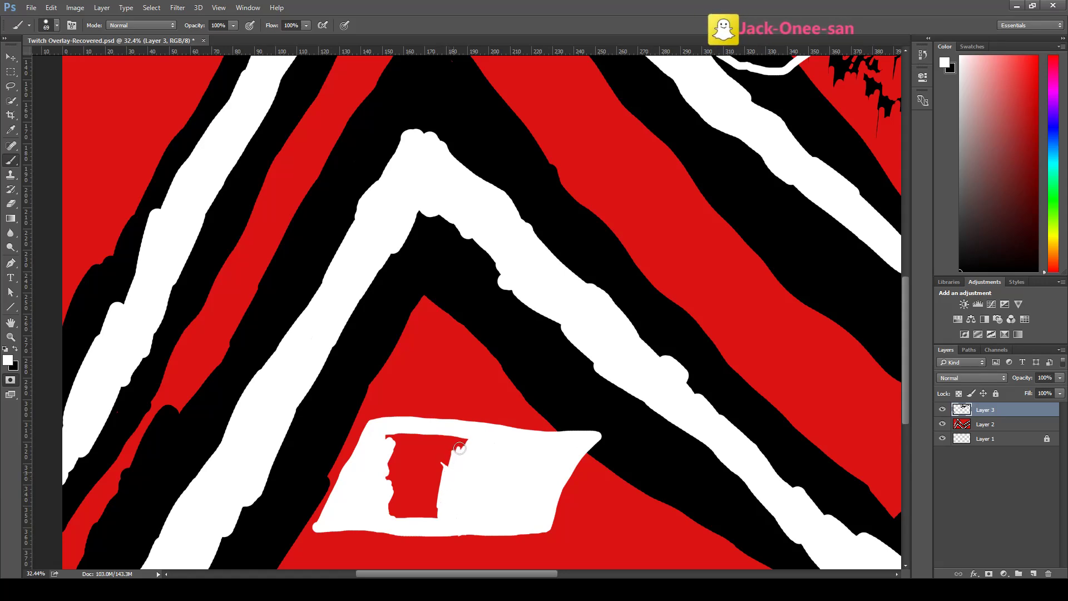
{"action": "mouse_move", "coordinate": [459, 454]}
{"action": "left_mouse_down"}
{"action": "mouse_move", "coordinate": [447, 478]}
{"action": "mouse_move", "coordinate": [461, 438]}
{"action": "mouse_move", "coordinate": [446, 447]}
{"action": "mouse_move", "coordinate": [441, 487]}
{"action": "mouse_move", "coordinate": [449, 433]}
{"action": "mouse_move", "coordinate": [437, 515]}
{"action": "left_mouse_up"}
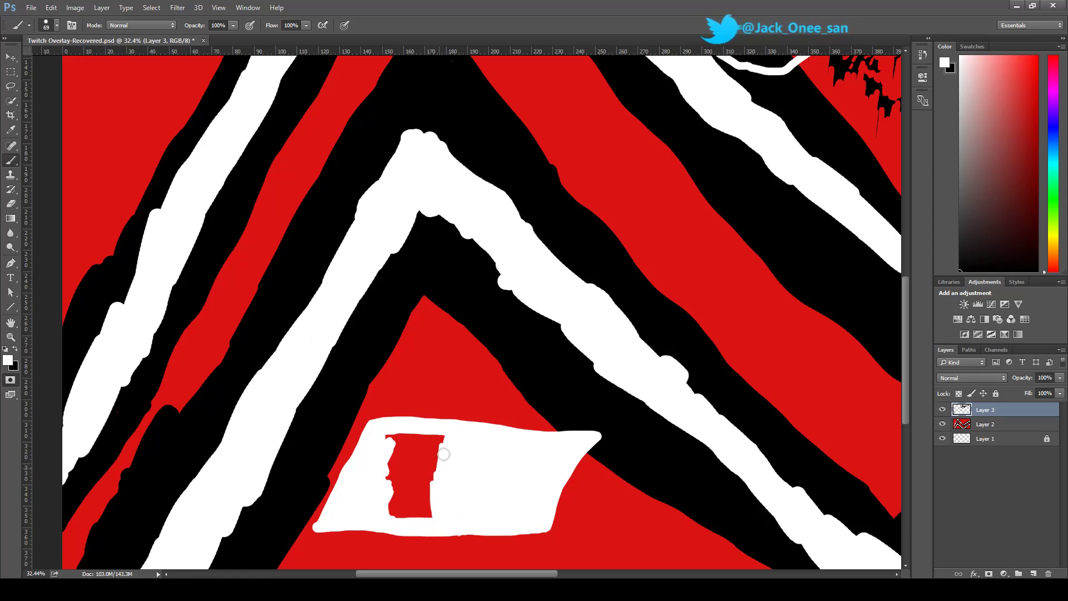
{"action": "left_click_drag", "start_coordinate": [444, 443], "coordinate": [433, 480]}
{"action": "mouse_move", "coordinate": [433, 486]}
{"action": "left_mouse_down"}
{"action": "mouse_move", "coordinate": [432, 518]}
{"action": "mouse_move", "coordinate": [424, 489]}
{"action": "mouse_move", "coordinate": [423, 516]}
{"action": "mouse_move", "coordinate": [408, 496]}
{"action": "mouse_move", "coordinate": [410, 520]}
{"action": "mouse_move", "coordinate": [388, 502]}
{"action": "mouse_move", "coordinate": [401, 509]}
{"action": "mouse_move", "coordinate": [395, 438]}
{"action": "mouse_move", "coordinate": [405, 498]}
{"action": "mouse_move", "coordinate": [432, 464]}
{"action": "mouse_move", "coordinate": [435, 440]}
{"action": "mouse_move", "coordinate": [416, 479]}
{"action": "mouse_move", "coordinate": [433, 432]}
{"action": "mouse_move", "coordinate": [415, 477]}
{"action": "mouse_move", "coordinate": [425, 443]}
{"action": "mouse_move", "coordinate": [406, 469]}
{"action": "mouse_move", "coordinate": [410, 429]}
{"action": "left_mouse_up"}
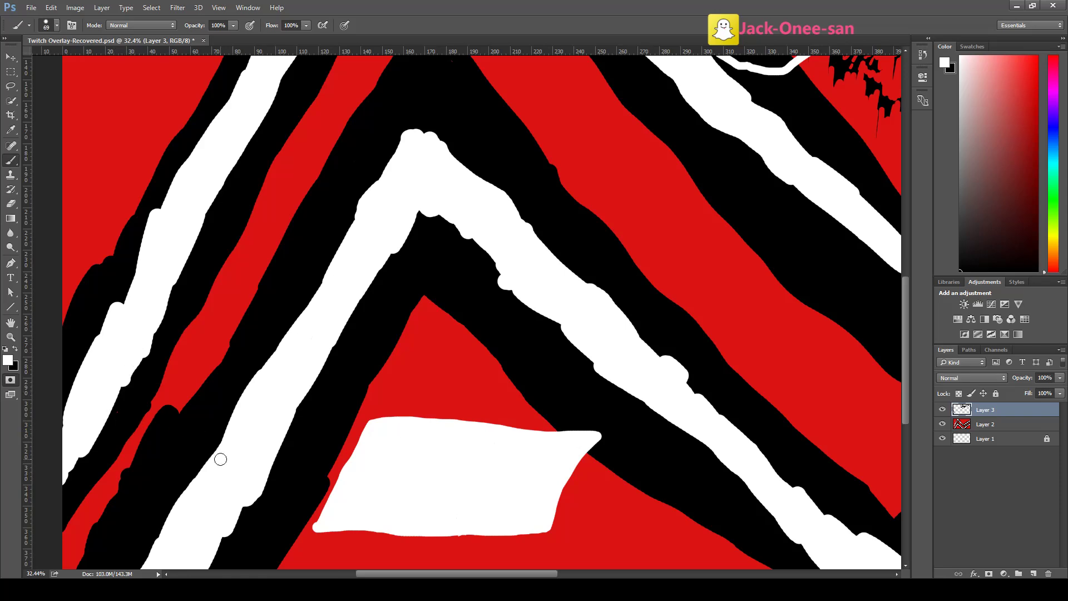
Paint the inside of the white parallelogram black, leaving a thin white border around it
{"action": "key", "text": "x"}
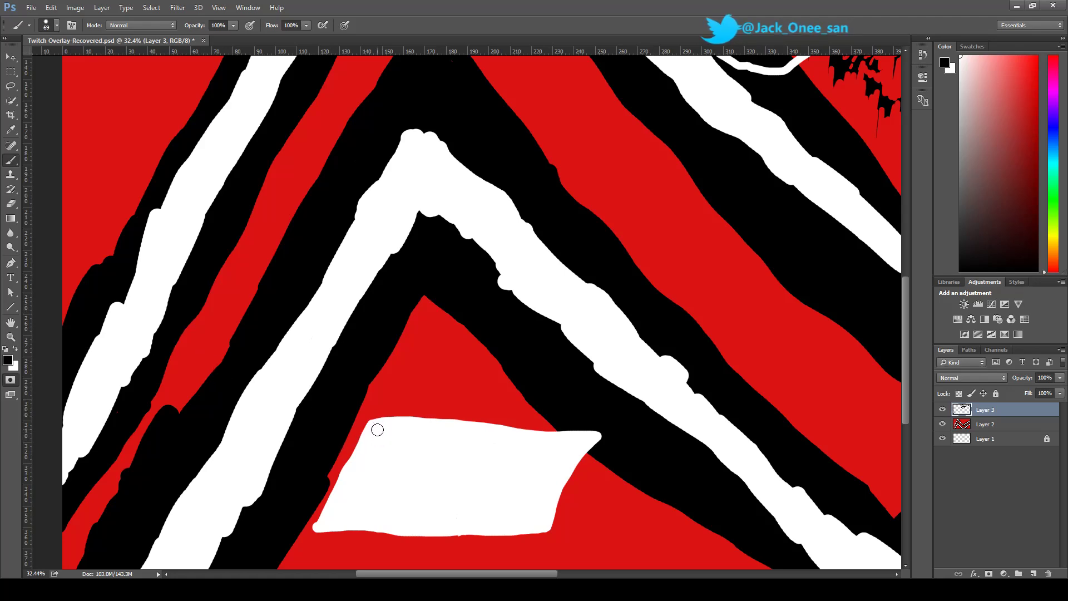
{"action": "mouse_move", "coordinate": [379, 428]}
{"action": "left_mouse_down"}
{"action": "mouse_move", "coordinate": [333, 519]}
{"action": "mouse_move", "coordinate": [477, 529]}
{"action": "mouse_move", "coordinate": [540, 517]}
{"action": "mouse_move", "coordinate": [574, 445]}
{"action": "mouse_move", "coordinate": [382, 433]}
{"action": "mouse_move", "coordinate": [344, 509]}
{"action": "mouse_move", "coordinate": [374, 476]}
{"action": "mouse_move", "coordinate": [367, 504]}
{"action": "mouse_move", "coordinate": [380, 479]}
{"action": "mouse_move", "coordinate": [386, 495]}
{"action": "mouse_move", "coordinate": [374, 512]}
{"action": "mouse_move", "coordinate": [388, 490]}
{"action": "mouse_move", "coordinate": [384, 503]}
{"action": "mouse_move", "coordinate": [393, 443]}
{"action": "mouse_move", "coordinate": [371, 476]}
{"action": "mouse_move", "coordinate": [387, 444]}
{"action": "mouse_move", "coordinate": [392, 457]}
{"action": "mouse_move", "coordinate": [397, 448]}
{"action": "mouse_move", "coordinate": [387, 516]}
{"action": "mouse_move", "coordinate": [408, 477]}
{"action": "mouse_move", "coordinate": [404, 441]}
{"action": "mouse_move", "coordinate": [437, 444]}
{"action": "mouse_move", "coordinate": [406, 487]}
{"action": "mouse_move", "coordinate": [420, 450]}
{"action": "mouse_move", "coordinate": [405, 520]}
{"action": "mouse_move", "coordinate": [422, 485]}
{"action": "mouse_move", "coordinate": [415, 515]}
{"action": "mouse_move", "coordinate": [429, 484]}
{"action": "mouse_move", "coordinate": [434, 500]}
{"action": "mouse_move", "coordinate": [433, 452]}
{"action": "mouse_move", "coordinate": [444, 456]}
{"action": "mouse_move", "coordinate": [430, 511]}
{"action": "mouse_move", "coordinate": [440, 490]}
{"action": "mouse_move", "coordinate": [443, 511]}
{"action": "mouse_move", "coordinate": [439, 442]}
{"action": "mouse_move", "coordinate": [457, 448]}
{"action": "mouse_move", "coordinate": [441, 517]}
{"action": "mouse_move", "coordinate": [451, 517]}
{"action": "mouse_move", "coordinate": [458, 465]}
{"action": "mouse_move", "coordinate": [453, 510]}
{"action": "mouse_move", "coordinate": [461, 478]}
{"action": "mouse_move", "coordinate": [462, 509]}
{"action": "mouse_move", "coordinate": [462, 459]}
{"action": "mouse_move", "coordinate": [469, 520]}
{"action": "mouse_move", "coordinate": [479, 451]}
{"action": "mouse_move", "coordinate": [484, 513]}
{"action": "mouse_move", "coordinate": [492, 446]}
{"action": "mouse_move", "coordinate": [490, 517]}
{"action": "mouse_move", "coordinate": [497, 441]}
{"action": "mouse_move", "coordinate": [501, 479]}
{"action": "mouse_move", "coordinate": [505, 466]}
{"action": "left_mouse_up"}
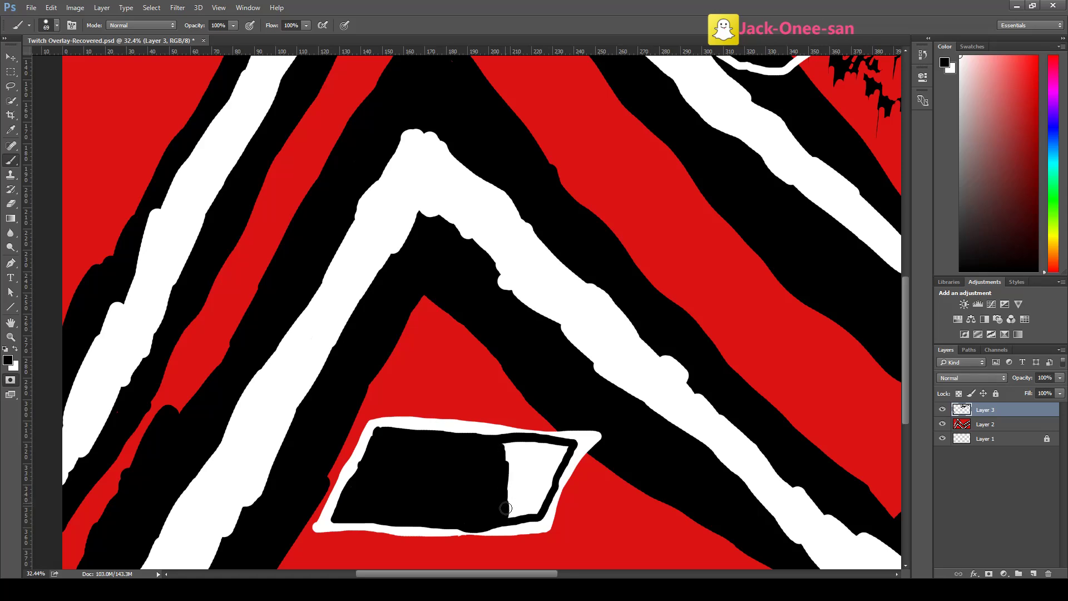
{"action": "mouse_move", "coordinate": [509, 497]}
{"action": "left_mouse_down"}
{"action": "mouse_move", "coordinate": [529, 517]}
{"action": "mouse_move", "coordinate": [547, 494]}
{"action": "mouse_move", "coordinate": [562, 455]}
{"action": "left_mouse_up"}
{"action": "mouse_move", "coordinate": [564, 450]}
{"action": "left_mouse_down"}
{"action": "mouse_move", "coordinate": [522, 498]}
{"action": "mouse_move", "coordinate": [503, 449]}
{"action": "mouse_move", "coordinate": [515, 467]}
{"action": "mouse_move", "coordinate": [517, 442]}
{"action": "mouse_move", "coordinate": [525, 466]}
{"action": "mouse_move", "coordinate": [528, 444]}
{"action": "mouse_move", "coordinate": [534, 463]}
{"action": "mouse_move", "coordinate": [556, 450]}
{"action": "left_mouse_up"}
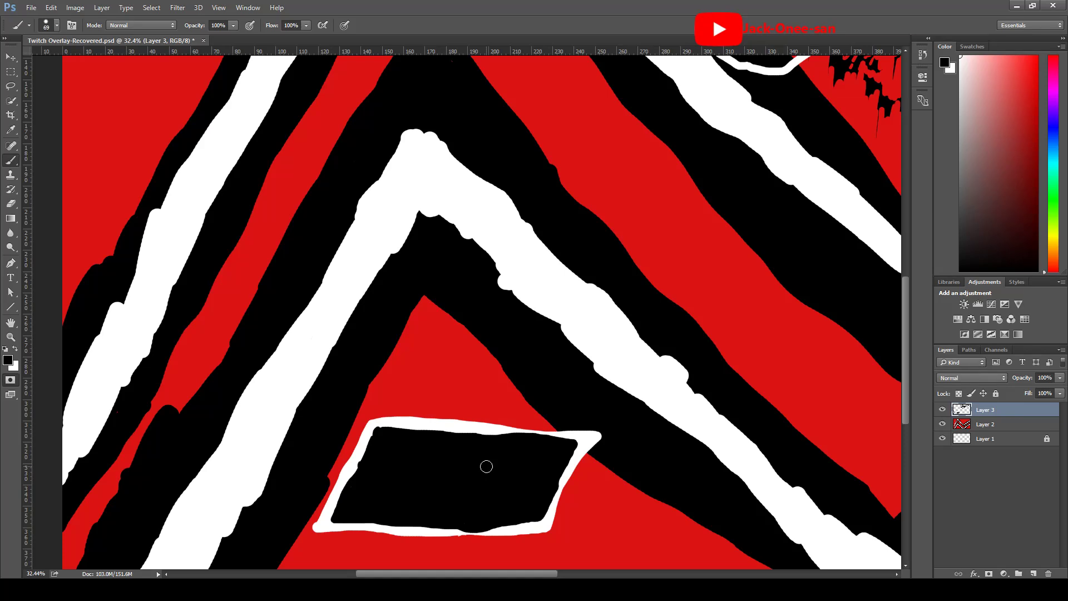
Brush a second black parallelogram on Layer 3 to the right of the first, over the bottom of the lower zigzag
{"action": "key", "text": "h"}
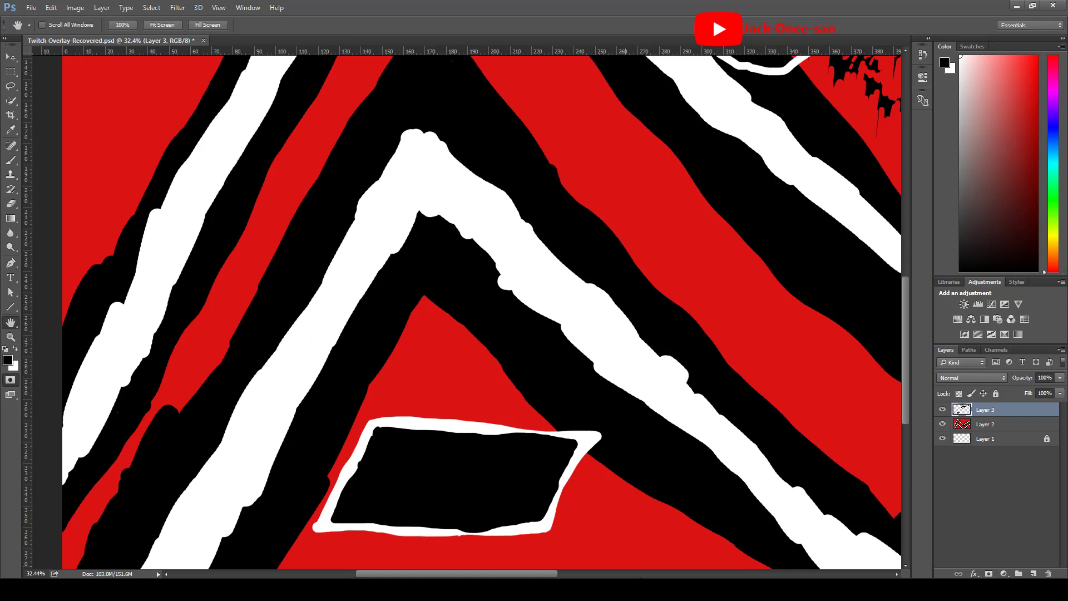
{"action": "left_click_drag", "start_coordinate": [630, 487], "coordinate": [351, 442]}
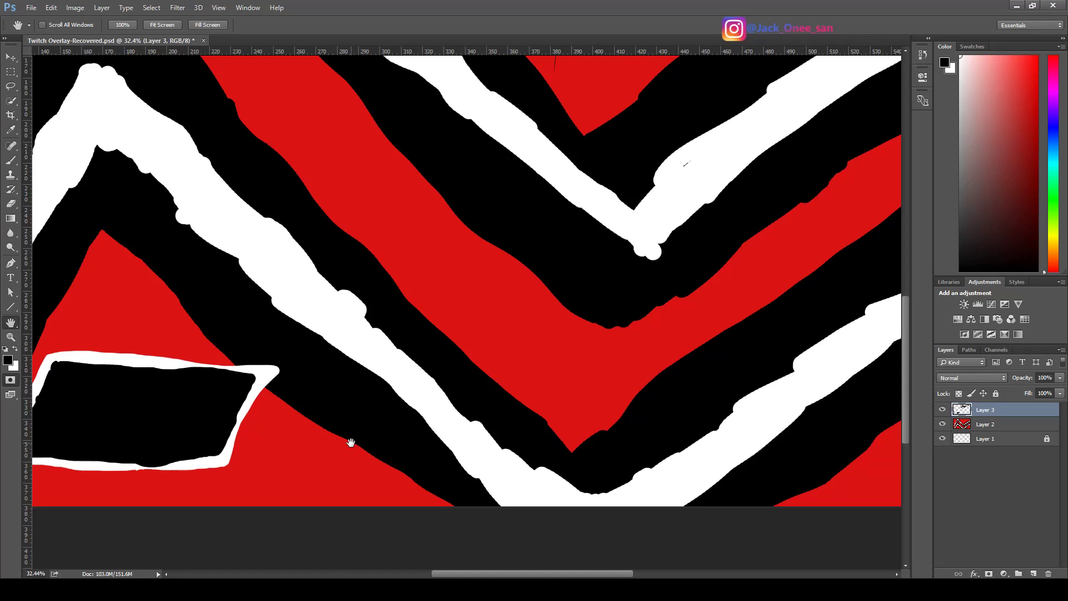
{"action": "key", "text": "b"}
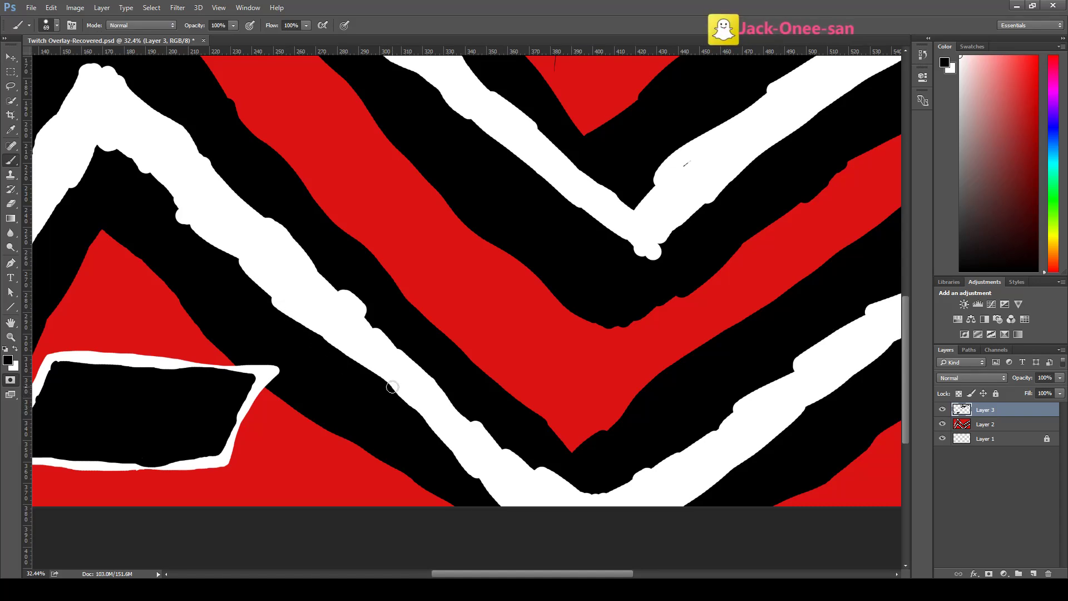
{"action": "left_click_drag", "start_coordinate": [395, 382], "coordinate": [394, 390]}
{"action": "mouse_move", "coordinate": [365, 447]}
{"action": "left_mouse_down"}
{"action": "mouse_move", "coordinate": [357, 472]}
{"action": "mouse_move", "coordinate": [418, 484]}
{"action": "mouse_move", "coordinate": [582, 488]}
{"action": "mouse_move", "coordinate": [611, 409]}
{"action": "mouse_move", "coordinate": [416, 382]}
{"action": "mouse_move", "coordinate": [401, 381]}
{"action": "mouse_move", "coordinate": [361, 472]}
{"action": "mouse_move", "coordinate": [396, 412]}
{"action": "mouse_move", "coordinate": [375, 470]}
{"action": "mouse_move", "coordinate": [390, 468]}
{"action": "mouse_move", "coordinate": [412, 429]}
{"action": "mouse_move", "coordinate": [409, 484]}
{"action": "mouse_move", "coordinate": [427, 404]}
{"action": "mouse_move", "coordinate": [407, 388]}
{"action": "mouse_move", "coordinate": [416, 406]}
{"action": "mouse_move", "coordinate": [416, 394]}
{"action": "mouse_move", "coordinate": [428, 400]}
{"action": "mouse_move", "coordinate": [420, 460]}
{"action": "mouse_move", "coordinate": [429, 470]}
{"action": "mouse_move", "coordinate": [443, 397]}
{"action": "mouse_move", "coordinate": [456, 439]}
{"action": "mouse_move", "coordinate": [455, 411]}
{"action": "mouse_move", "coordinate": [465, 414]}
{"action": "mouse_move", "coordinate": [458, 468]}
{"action": "mouse_move", "coordinate": [484, 422]}
{"action": "mouse_move", "coordinate": [478, 467]}
{"action": "mouse_move", "coordinate": [478, 413]}
{"action": "mouse_move", "coordinate": [493, 411]}
{"action": "mouse_move", "coordinate": [492, 479]}
{"action": "mouse_move", "coordinate": [518, 457]}
{"action": "mouse_move", "coordinate": [523, 477]}
{"action": "mouse_move", "coordinate": [531, 462]}
{"action": "mouse_move", "coordinate": [540, 476]}
{"action": "mouse_move", "coordinate": [548, 454]}
{"action": "mouse_move", "coordinate": [578, 454]}
{"action": "mouse_move", "coordinate": [598, 414]}
{"action": "mouse_move", "coordinate": [556, 480]}
{"action": "mouse_move", "coordinate": [583, 422]}
{"action": "mouse_move", "coordinate": [579, 431]}
{"action": "mouse_move", "coordinate": [572, 423]}
{"action": "mouse_move", "coordinate": [579, 405]}
{"action": "mouse_move", "coordinate": [560, 439]}
{"action": "mouse_move", "coordinate": [550, 407]}
{"action": "mouse_move", "coordinate": [521, 405]}
{"action": "mouse_move", "coordinate": [551, 406]}
{"action": "mouse_move", "coordinate": [514, 401]}
{"action": "left_mouse_up"}
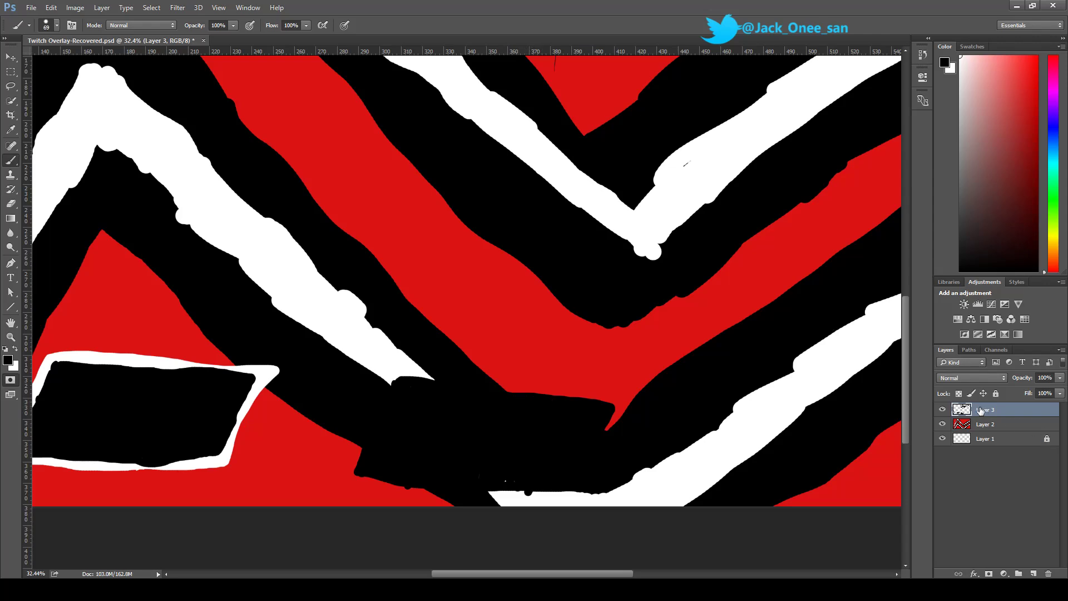
Hide Layer 2 and brush the remaining gaps inside the second black parallelogram on Layer 3 solid black
{"action": "left_click", "coordinate": [942, 424]}
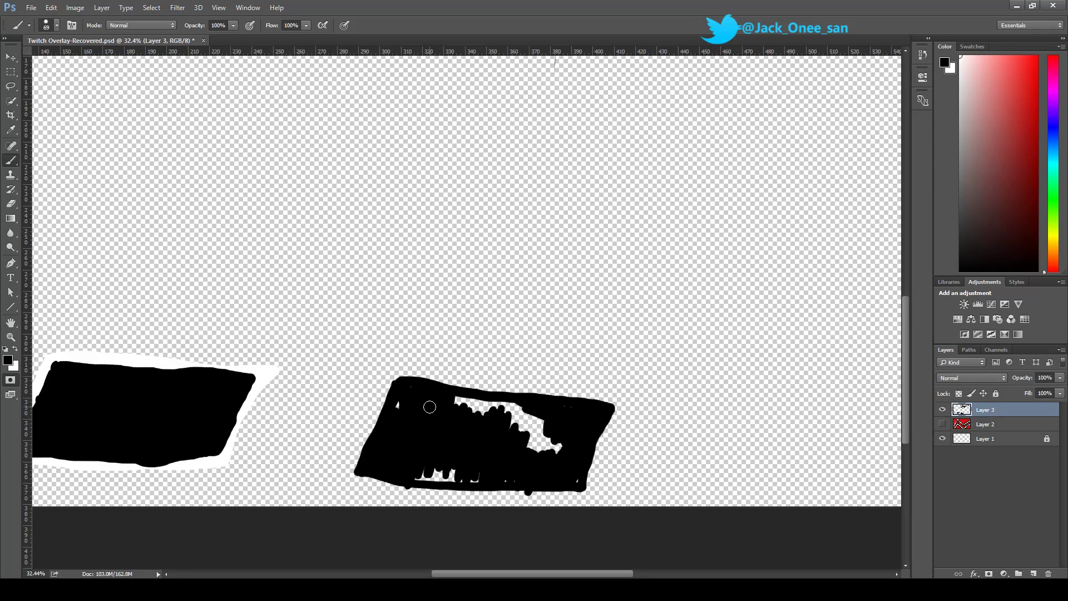
{"action": "mouse_move", "coordinate": [410, 450]}
{"action": "left_mouse_down"}
{"action": "mouse_move", "coordinate": [428, 477]}
{"action": "mouse_move", "coordinate": [472, 480]}
{"action": "left_mouse_up"}
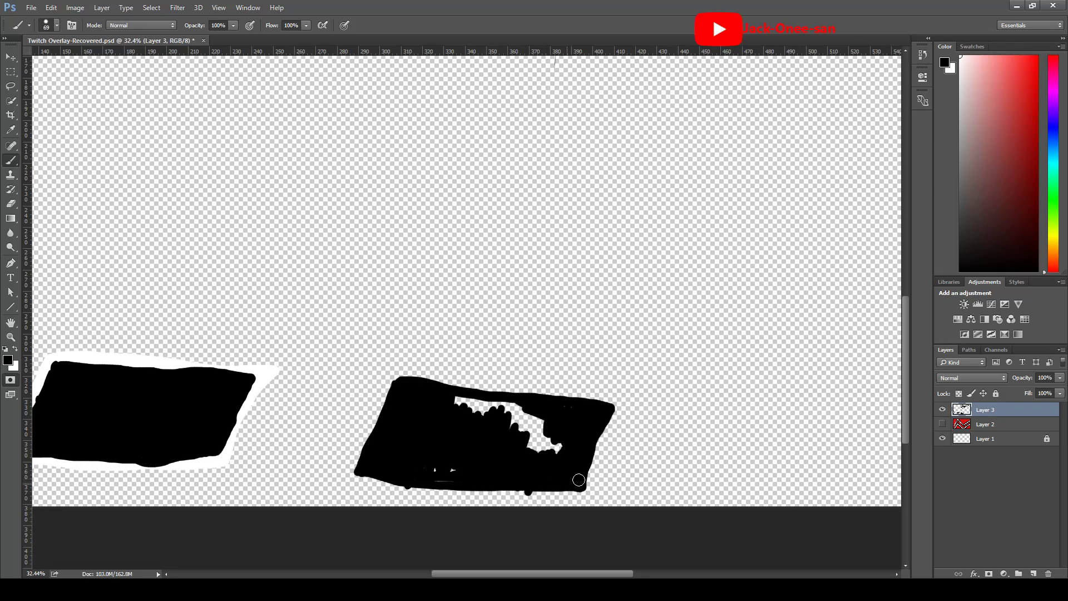
{"action": "mouse_move", "coordinate": [567, 457]}
{"action": "left_mouse_down"}
{"action": "mouse_move", "coordinate": [547, 426]}
{"action": "mouse_move", "coordinate": [524, 459]}
{"action": "mouse_move", "coordinate": [536, 420]}
{"action": "mouse_move", "coordinate": [511, 433]}
{"action": "mouse_move", "coordinate": [527, 439]}
{"action": "mouse_move", "coordinate": [506, 403]}
{"action": "mouse_move", "coordinate": [489, 426]}
{"action": "mouse_move", "coordinate": [493, 400]}
{"action": "mouse_move", "coordinate": [470, 440]}
{"action": "left_mouse_up"}
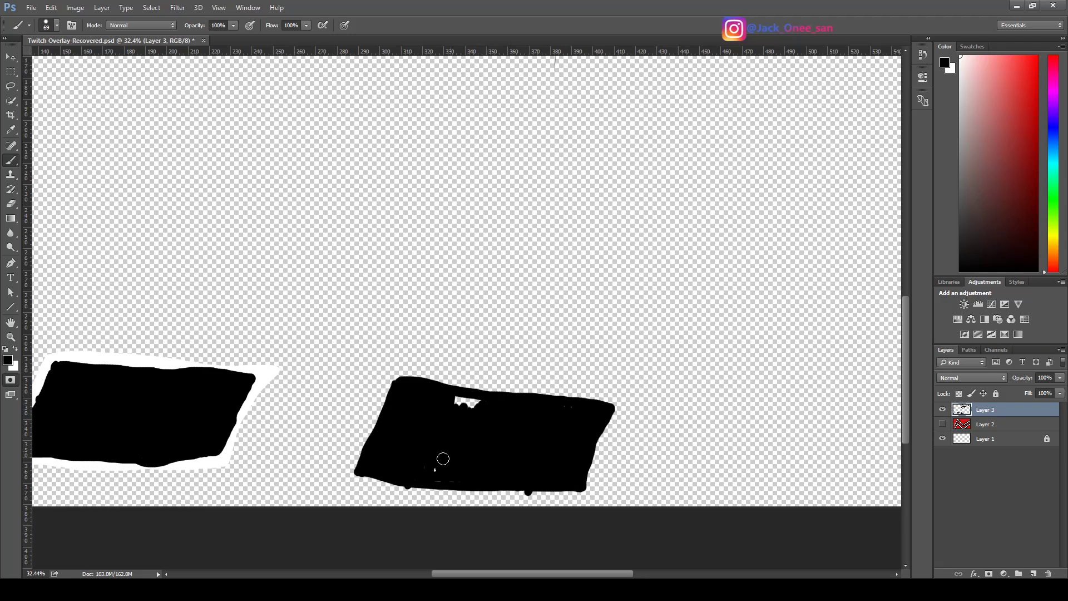
{"action": "mouse_move", "coordinate": [449, 406]}
{"action": "left_mouse_down"}
{"action": "mouse_move", "coordinate": [480, 405]}
{"action": "mouse_move", "coordinate": [462, 397]}
{"action": "mouse_move", "coordinate": [516, 399]}
{"action": "left_mouse_up"}
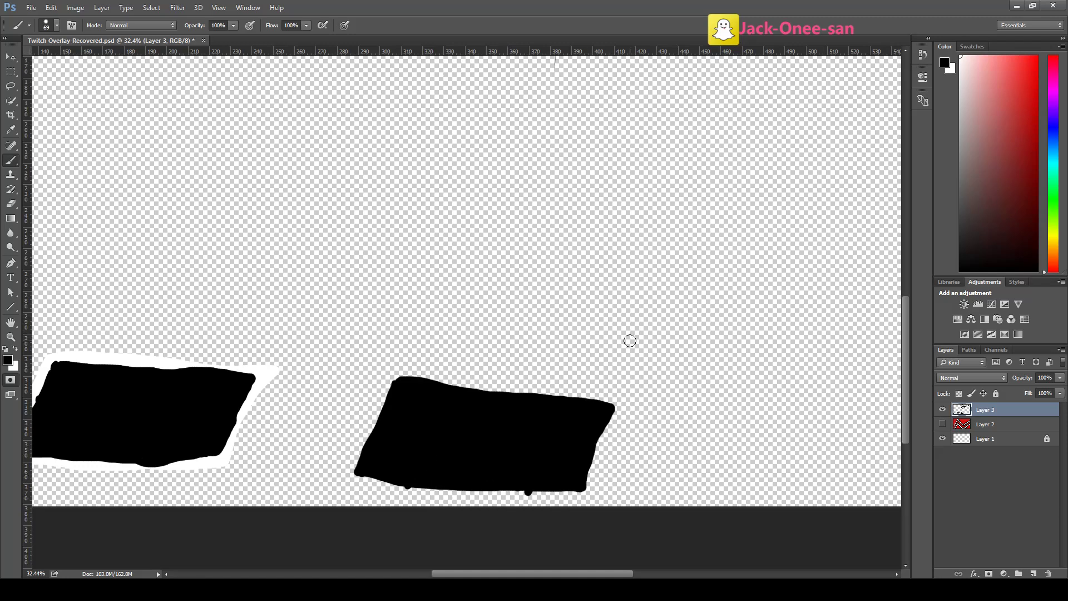
Show Layer 2 again and brush a white border along the right and bottom edges of the second black parallelogram
{"action": "key", "text": "x"}
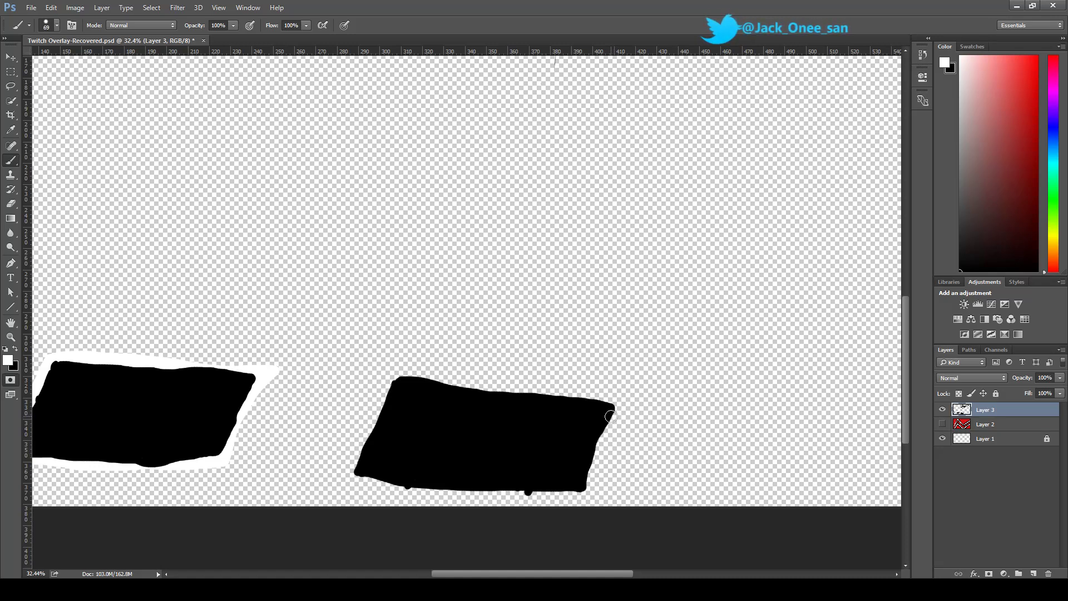
{"action": "left_click", "coordinate": [610, 420]}
{"action": "left_click", "coordinate": [942, 424]}
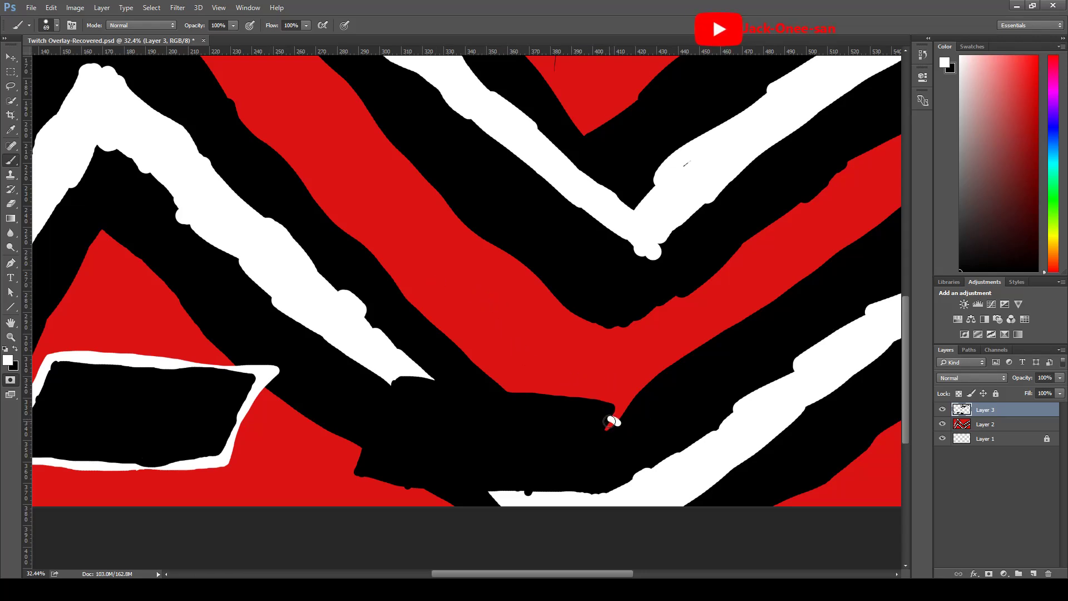
{"action": "mouse_move", "coordinate": [619, 424]}
{"action": "left_mouse_down"}
{"action": "mouse_move", "coordinate": [592, 496]}
{"action": "mouse_move", "coordinate": [380, 492]}
{"action": "mouse_move", "coordinate": [582, 493]}
{"action": "mouse_move", "coordinate": [612, 425]}
{"action": "mouse_move", "coordinate": [597, 454]}
{"action": "left_mouse_up"}
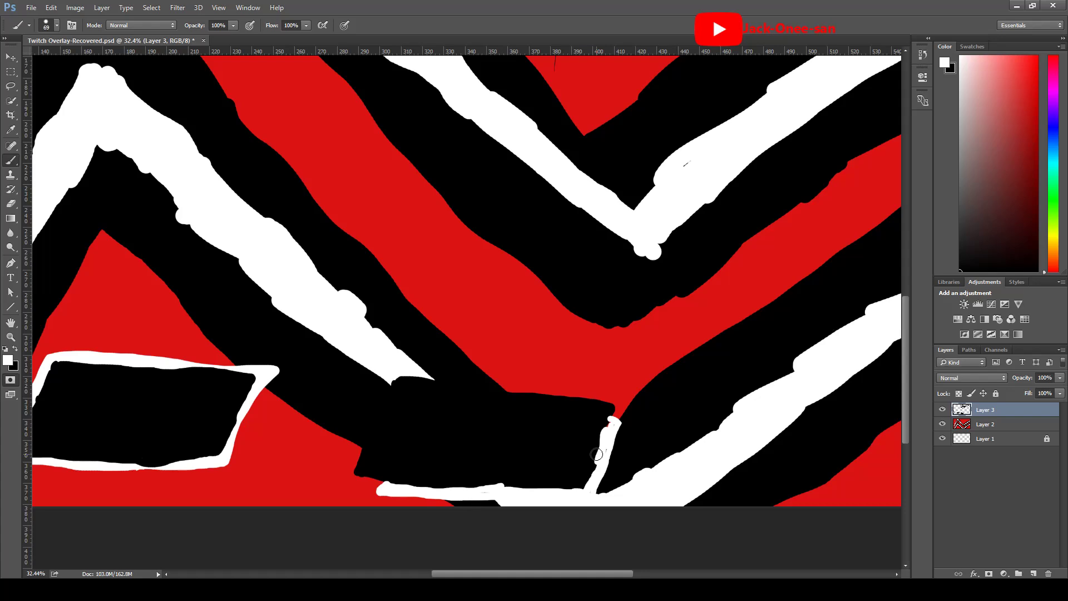
Add a new layer and brush white dividing lines for an upper-left box and a large upper-right box, plus a lower-right scribble
{"action": "scroll", "coordinate": [597, 455], "scroll_direction": "down", "scroll_amount": 5}
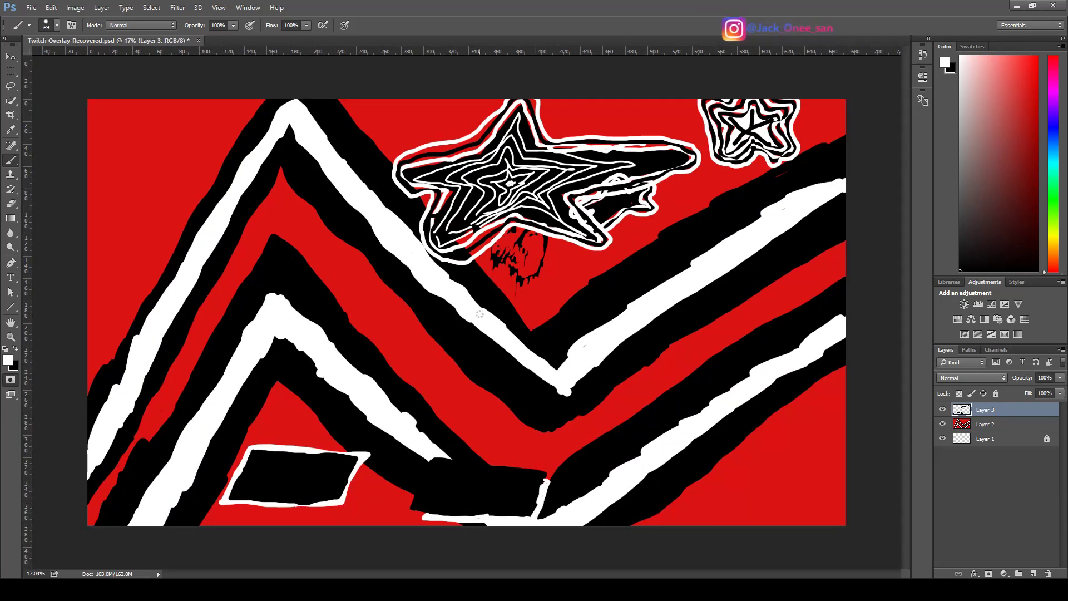
{"action": "left_click", "coordinate": [1033, 573]}
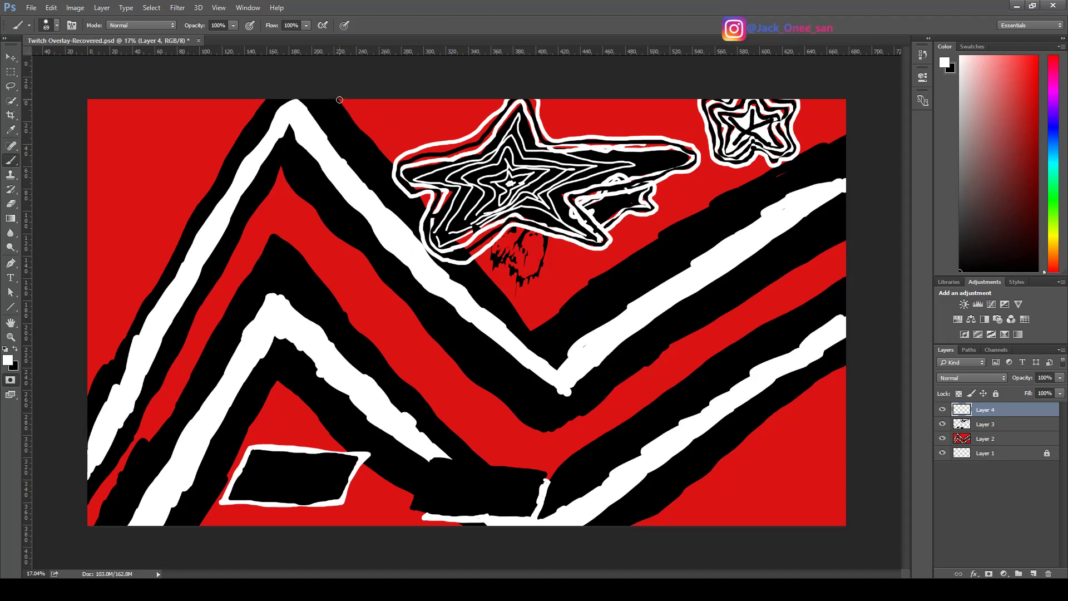
{"action": "mouse_move", "coordinate": [341, 99]}
{"action": "left_mouse_down"}
{"action": "mouse_move", "coordinate": [347, 398]}
{"action": "mouse_move", "coordinate": [851, 414]}
{"action": "left_mouse_up"}
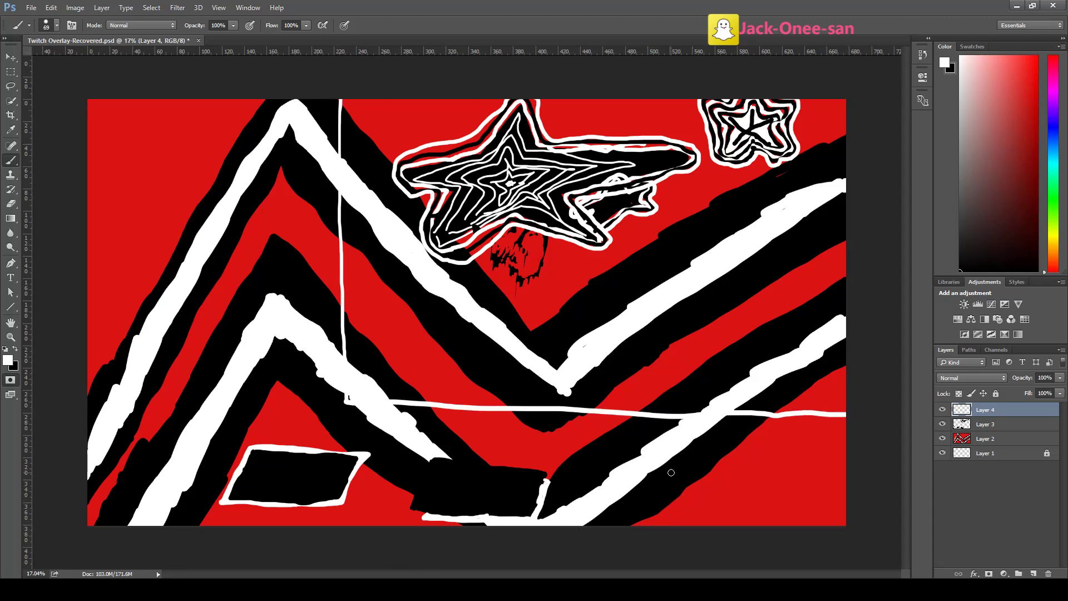
{"action": "mouse_move", "coordinate": [672, 491]}
{"action": "left_mouse_down"}
{"action": "mouse_move", "coordinate": [768, 489]}
{"action": "mouse_move", "coordinate": [723, 503]}
{"action": "mouse_move", "coordinate": [716, 465]}
{"action": "left_mouse_up"}
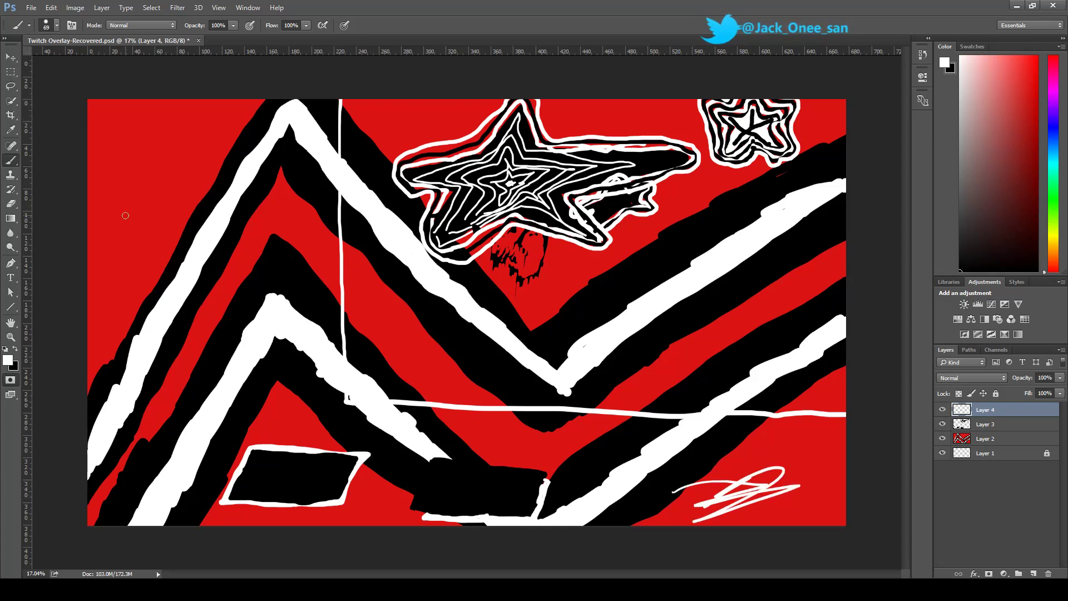
{"action": "mouse_move", "coordinate": [88, 249]}
{"action": "left_mouse_down"}
{"action": "mouse_move", "coordinate": [156, 260]}
{"action": "mouse_move", "coordinate": [321, 249]}
{"action": "mouse_move", "coordinate": [319, 100]}
{"action": "left_mouse_up"}
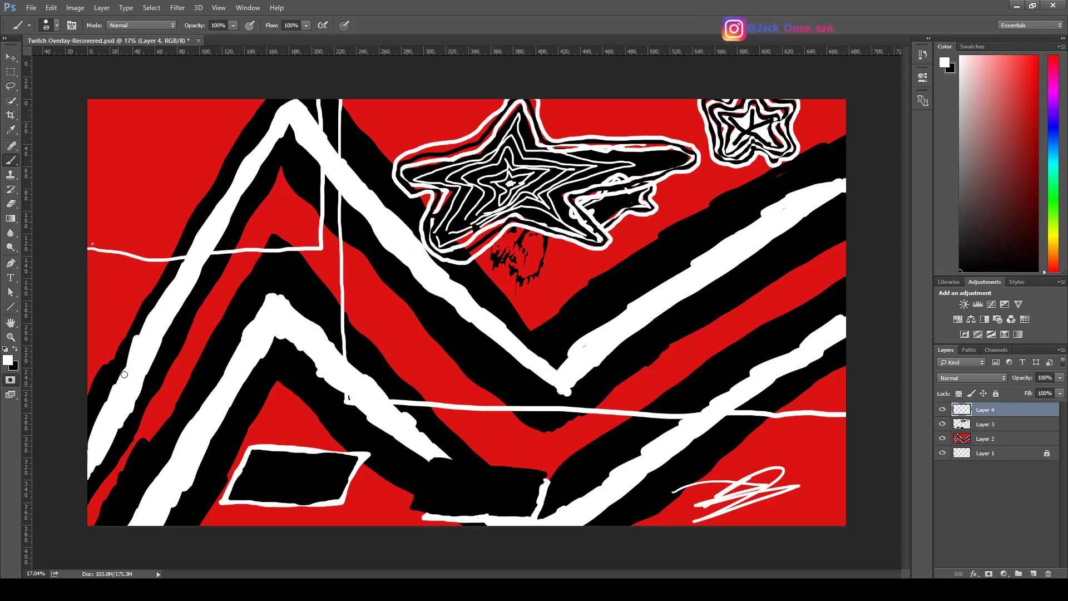
Brush short white strokes on Layer 4 over the left end of the upper zigzag and beside the lower zigzag
{"action": "left_click_drag", "start_coordinate": [139, 332], "coordinate": [105, 412]}
{"action": "mouse_move", "coordinate": [92, 466]}
{"action": "left_mouse_down"}
{"action": "mouse_move", "coordinate": [87, 488]}
{"action": "mouse_move", "coordinate": [98, 468]}
{"action": "left_mouse_up"}
{"action": "left_click_drag", "start_coordinate": [124, 414], "coordinate": [103, 453]}
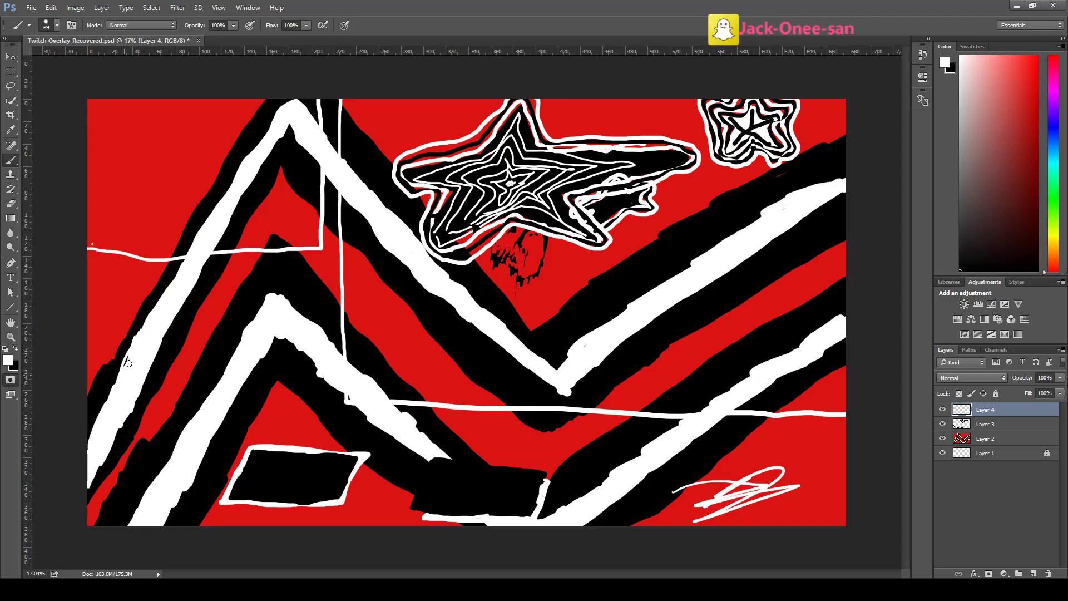
{"action": "left_click_drag", "start_coordinate": [122, 371], "coordinate": [129, 372]}
{"action": "left_click_drag", "start_coordinate": [603, 454], "coordinate": [654, 479]}
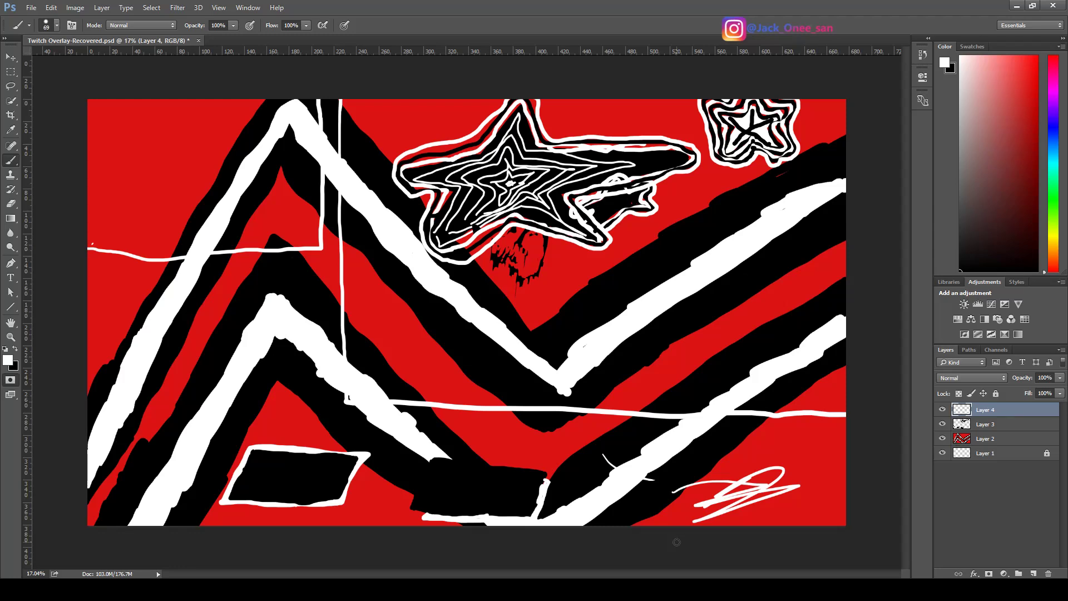
Erase the lower-right white scribble and the stray white strokes around both zigzags from Layer 4
{"action": "key", "text": "e"}
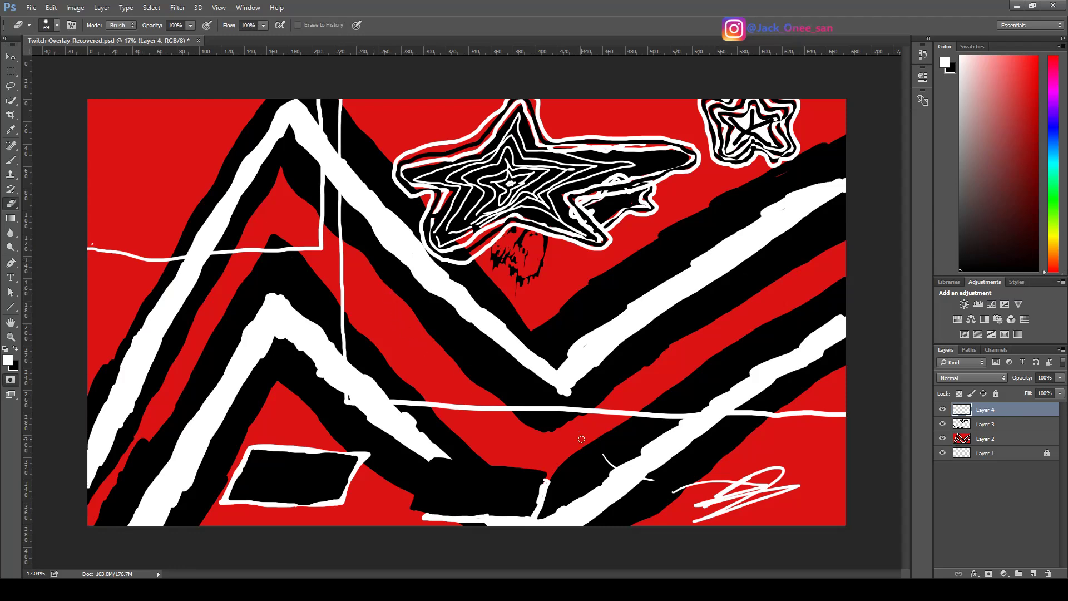
{"action": "left_click", "coordinate": [605, 459]}
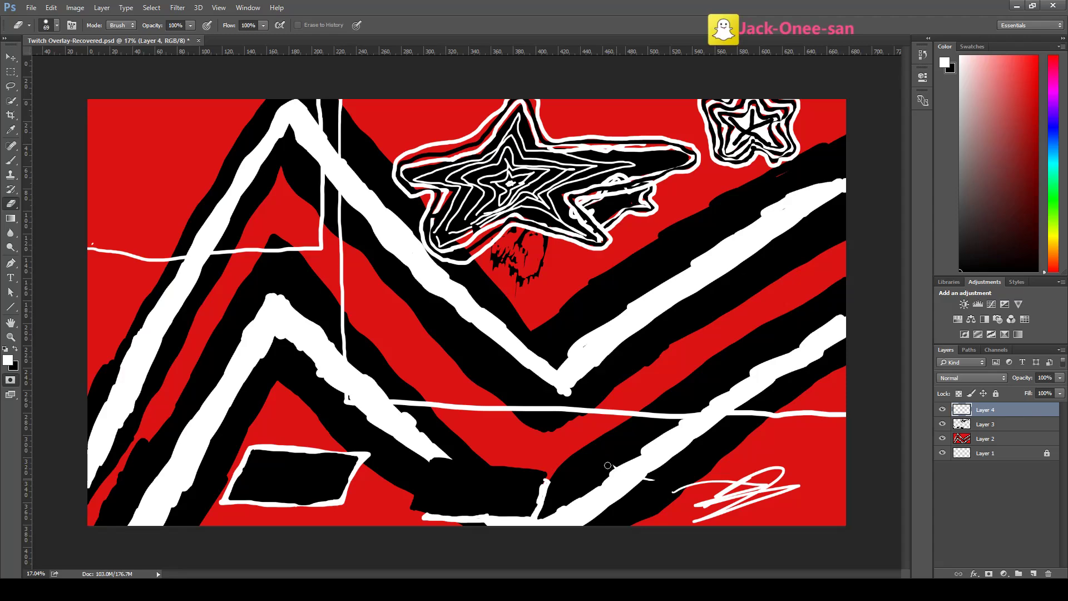
{"action": "mouse_move", "coordinate": [627, 483]}
{"action": "left_mouse_down"}
{"action": "mouse_move", "coordinate": [682, 486]}
{"action": "mouse_move", "coordinate": [669, 505]}
{"action": "mouse_move", "coordinate": [675, 519]}
{"action": "mouse_move", "coordinate": [718, 466]}
{"action": "mouse_move", "coordinate": [702, 520]}
{"action": "mouse_move", "coordinate": [712, 510]}
{"action": "mouse_move", "coordinate": [709, 545]}
{"action": "mouse_move", "coordinate": [716, 510]}
{"action": "mouse_move", "coordinate": [753, 461]}
{"action": "mouse_move", "coordinate": [736, 531]}
{"action": "mouse_move", "coordinate": [769, 459]}
{"action": "mouse_move", "coordinate": [752, 520]}
{"action": "mouse_move", "coordinate": [787, 460]}
{"action": "mouse_move", "coordinate": [784, 491]}
{"action": "left_mouse_up"}
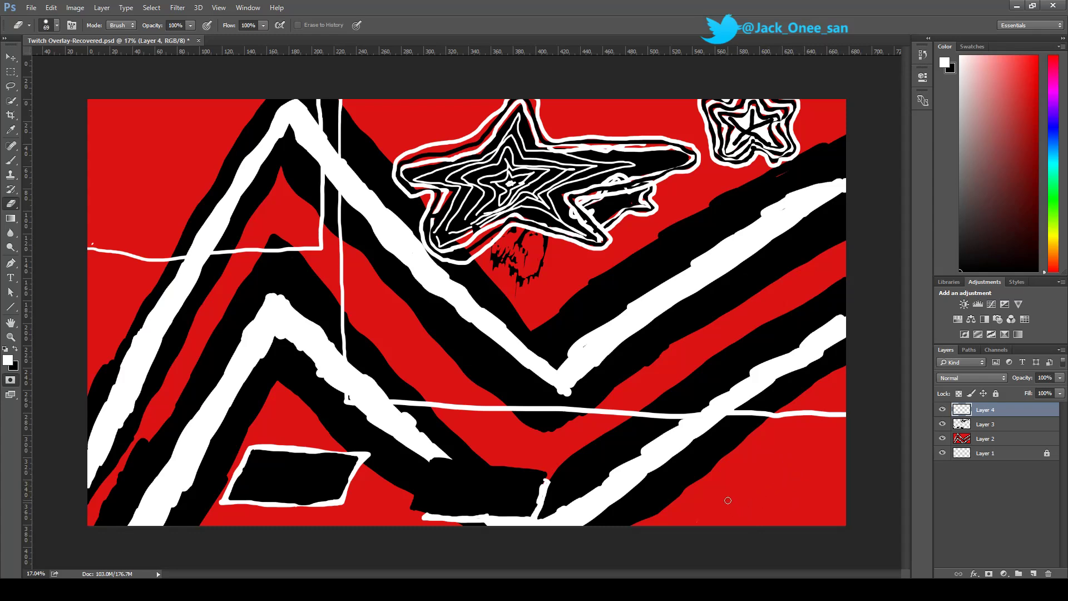
{"action": "mouse_move", "coordinate": [116, 463]}
{"action": "left_mouse_down"}
{"action": "mouse_move", "coordinate": [94, 480]}
{"action": "mouse_move", "coordinate": [101, 474]}
{"action": "left_mouse_up"}
{"action": "key", "text": "ctrl+alt+z"}
{"action": "key", "text": "ctrl+alt+z"}
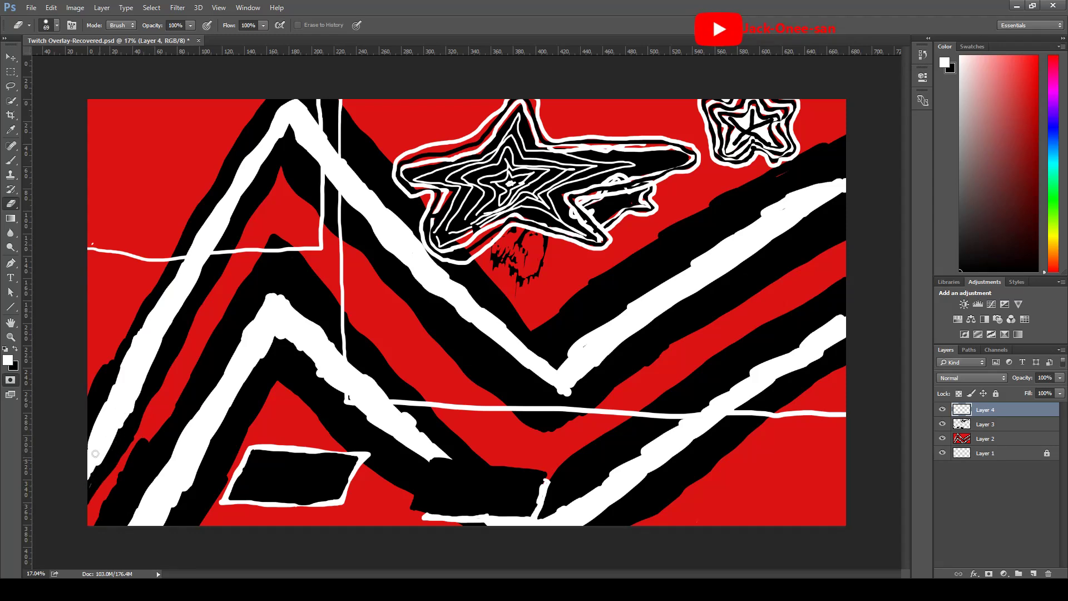
{"action": "left_click_drag", "start_coordinate": [126, 349], "coordinate": [98, 416]}
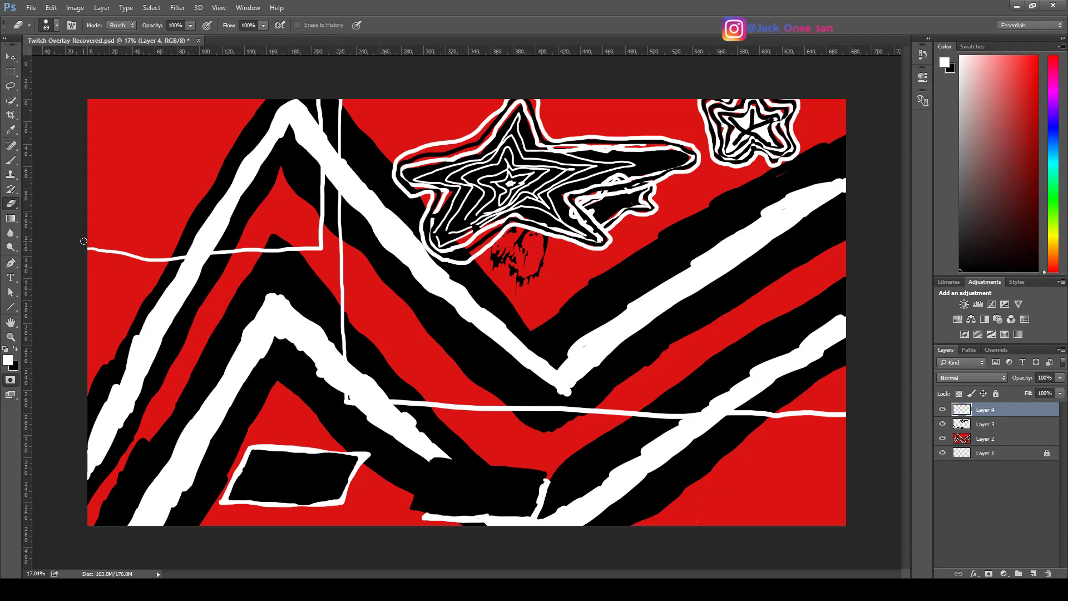
Brush a black coiled scribble with trailing lines on Layer 4 in the lower-right red area
{"action": "left_click_drag", "start_coordinate": [612, 201], "coordinate": [587, 213]}
{"action": "key", "text": "x"}
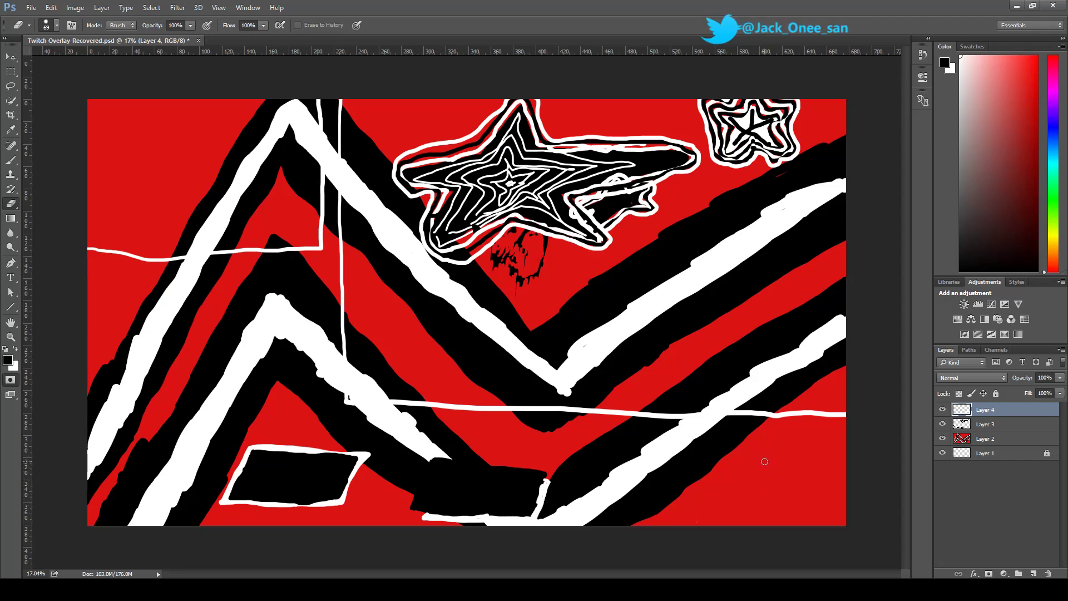
{"action": "key", "text": "b"}
{"action": "mouse_move", "coordinate": [778, 449]}
{"action": "left_mouse_down"}
{"action": "mouse_move", "coordinate": [776, 464]}
{"action": "mouse_move", "coordinate": [804, 467]}
{"action": "mouse_move", "coordinate": [801, 478]}
{"action": "mouse_move", "coordinate": [812, 463]}
{"action": "mouse_move", "coordinate": [825, 485]}
{"action": "mouse_move", "coordinate": [846, 481]}
{"action": "mouse_move", "coordinate": [802, 475]}
{"action": "mouse_move", "coordinate": [779, 498]}
{"action": "mouse_move", "coordinate": [796, 522]}
{"action": "left_mouse_up"}
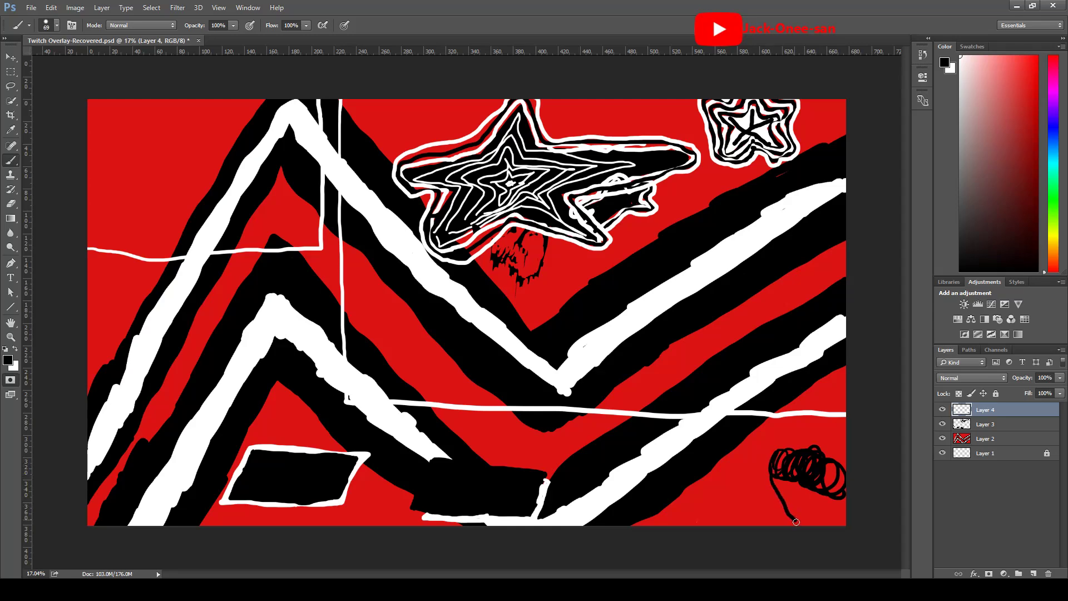
{"action": "mouse_move", "coordinate": [776, 468]}
{"action": "left_mouse_down"}
{"action": "mouse_move", "coordinate": [765, 530]}
{"action": "mouse_move", "coordinate": [765, 502]}
{"action": "mouse_move", "coordinate": [779, 487]}
{"action": "left_mouse_up"}
Undo the trailing lines below the black coil and set the canvas view's rotation angle to 0°
{"action": "key", "text": "r"}
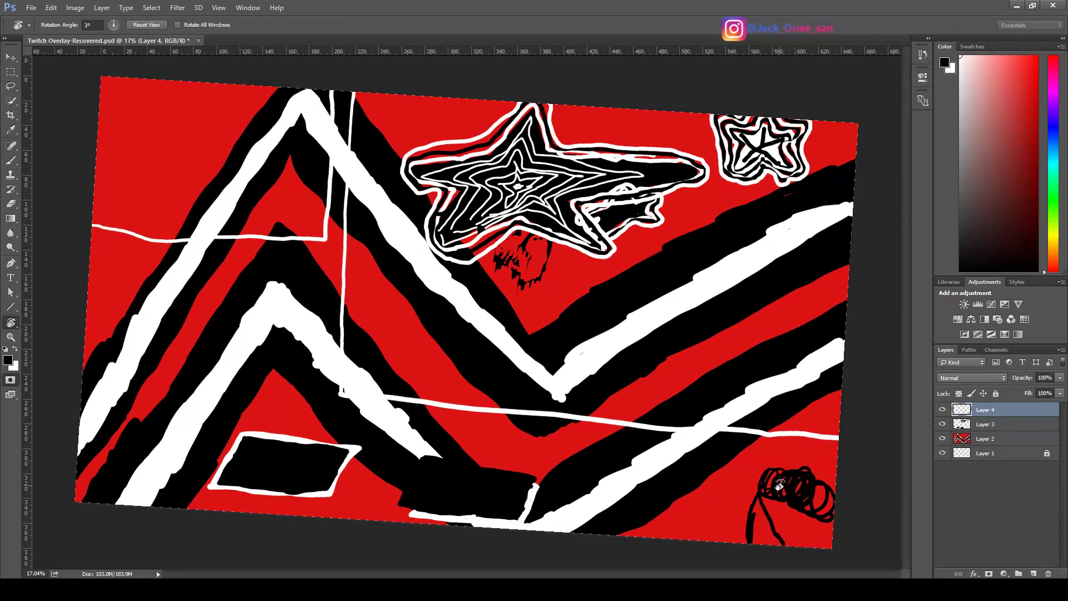
{"action": "key", "text": "ctrl+z"}
{"action": "key", "text": "ctrl+alt+z"}
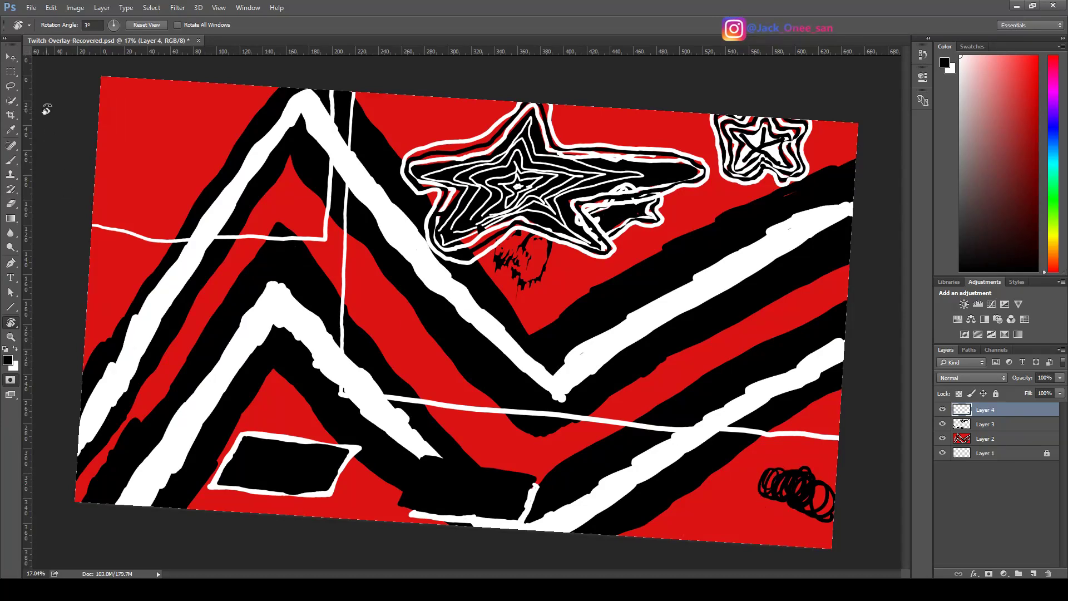
{"action": "left_click", "coordinate": [92, 25]}
{"action": "type", "text": "0"}
{"action": "key", "text": "Return"}
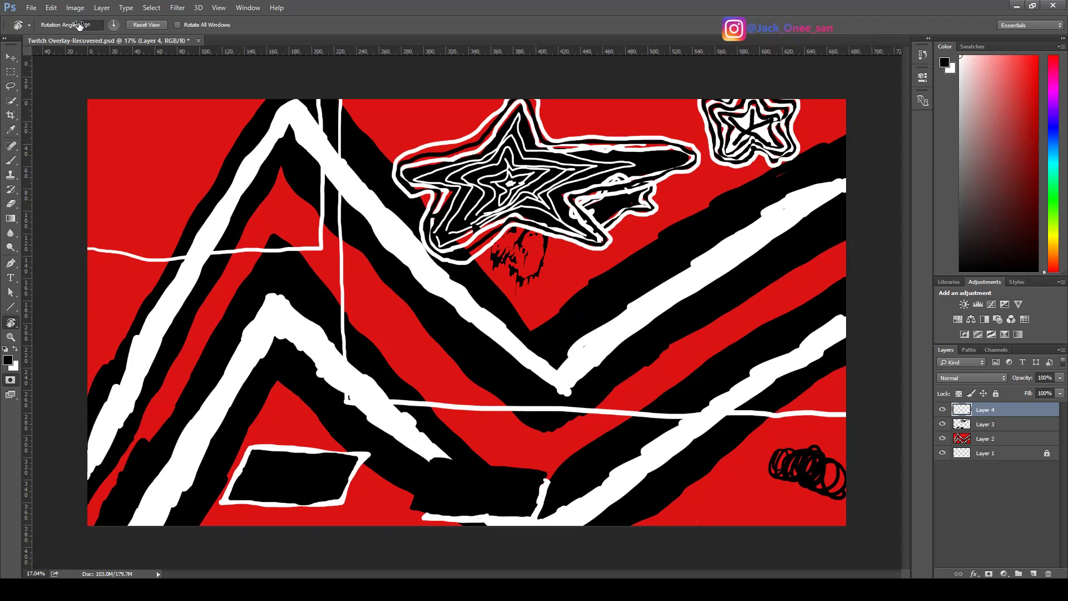
Erase the black coiled scribble from the lower-right red area of Layer 4
{"action": "key", "text": "e"}
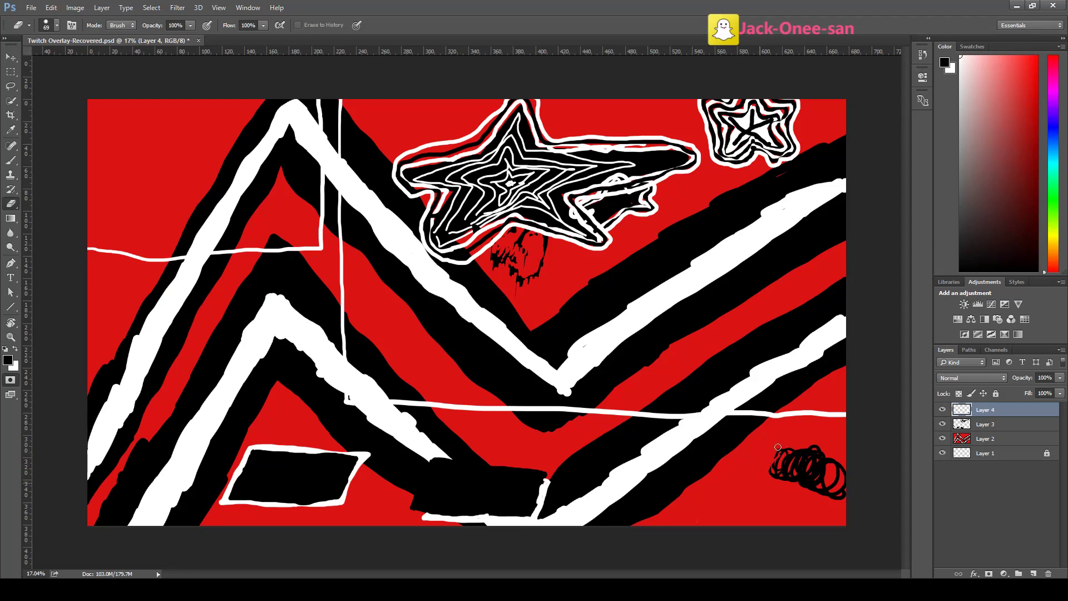
{"action": "mouse_move", "coordinate": [771, 464]}
{"action": "left_mouse_down"}
{"action": "mouse_move", "coordinate": [765, 492]}
{"action": "mouse_move", "coordinate": [757, 489]}
{"action": "mouse_move", "coordinate": [785, 469]}
{"action": "mouse_move", "coordinate": [792, 441]}
{"action": "mouse_move", "coordinate": [806, 449]}
{"action": "mouse_move", "coordinate": [767, 508]}
{"action": "mouse_move", "coordinate": [759, 504]}
{"action": "mouse_move", "coordinate": [775, 496]}
{"action": "mouse_move", "coordinate": [773, 506]}
{"action": "mouse_move", "coordinate": [816, 444]}
{"action": "mouse_move", "coordinate": [783, 498]}
{"action": "mouse_move", "coordinate": [829, 449]}
{"action": "mouse_move", "coordinate": [790, 504]}
{"action": "mouse_move", "coordinate": [836, 454]}
{"action": "mouse_move", "coordinate": [808, 505]}
{"action": "left_mouse_up"}
{"action": "mouse_move", "coordinate": [841, 471]}
{"action": "left_mouse_down"}
{"action": "mouse_move", "coordinate": [848, 461]}
{"action": "mouse_move", "coordinate": [823, 510]}
{"action": "mouse_move", "coordinate": [841, 496]}
{"action": "mouse_move", "coordinate": [828, 453]}
{"action": "left_mouse_up"}
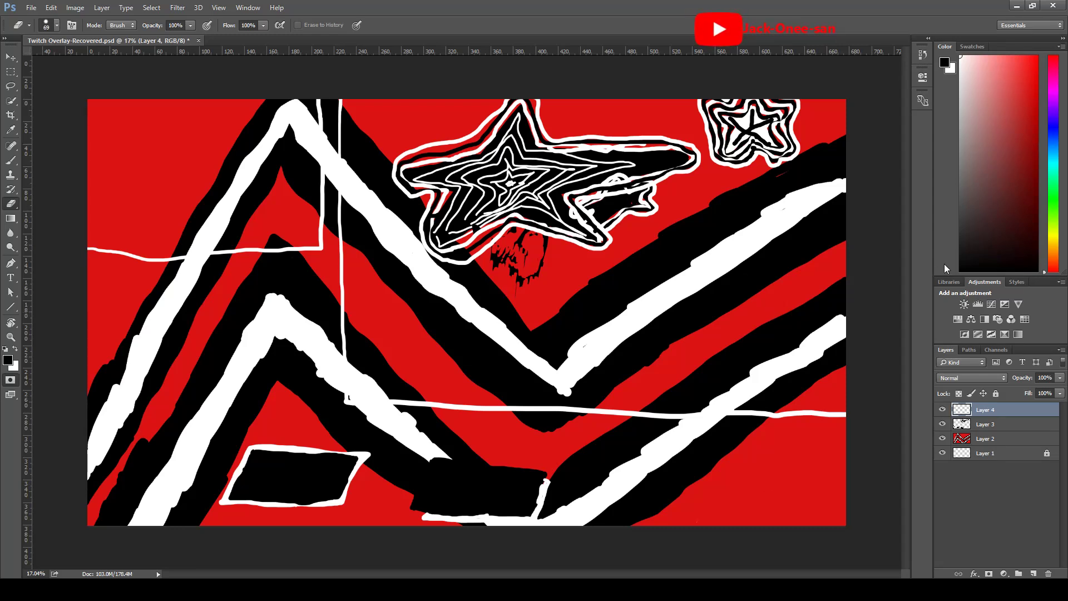
Select Layer 3 and toggle its visibility to check which artwork it contains
{"action": "left_click", "coordinate": [1010, 428]}
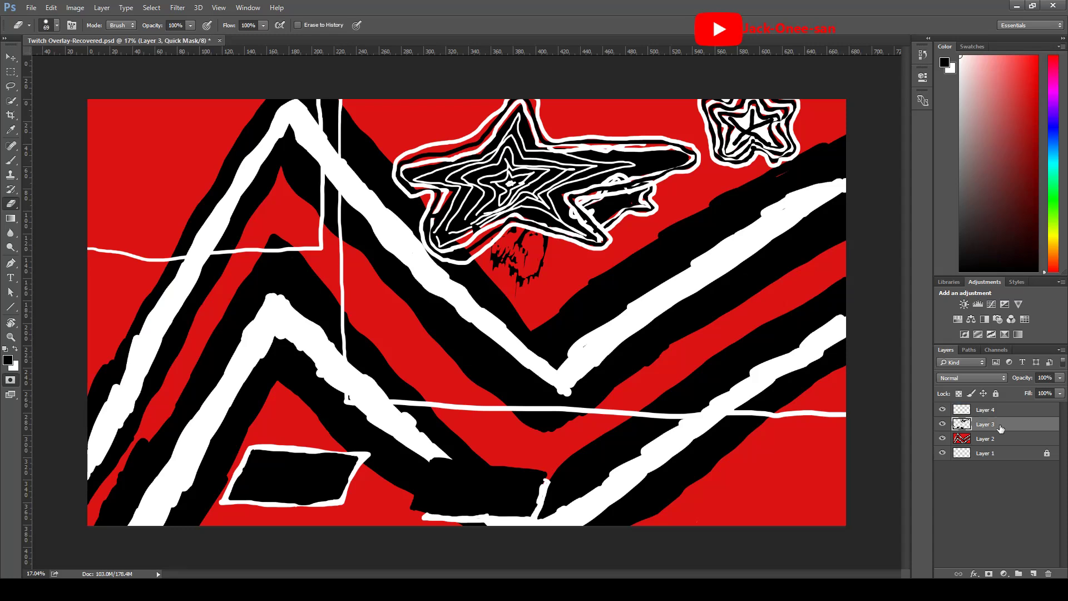
{"action": "left_click", "coordinate": [942, 425]}
{"action": "key", "text": "q"}
{"action": "left_click", "coordinate": [942, 425]}
{"action": "left_click", "coordinate": [943, 425]}
{"action": "left_click", "coordinate": [943, 425]}
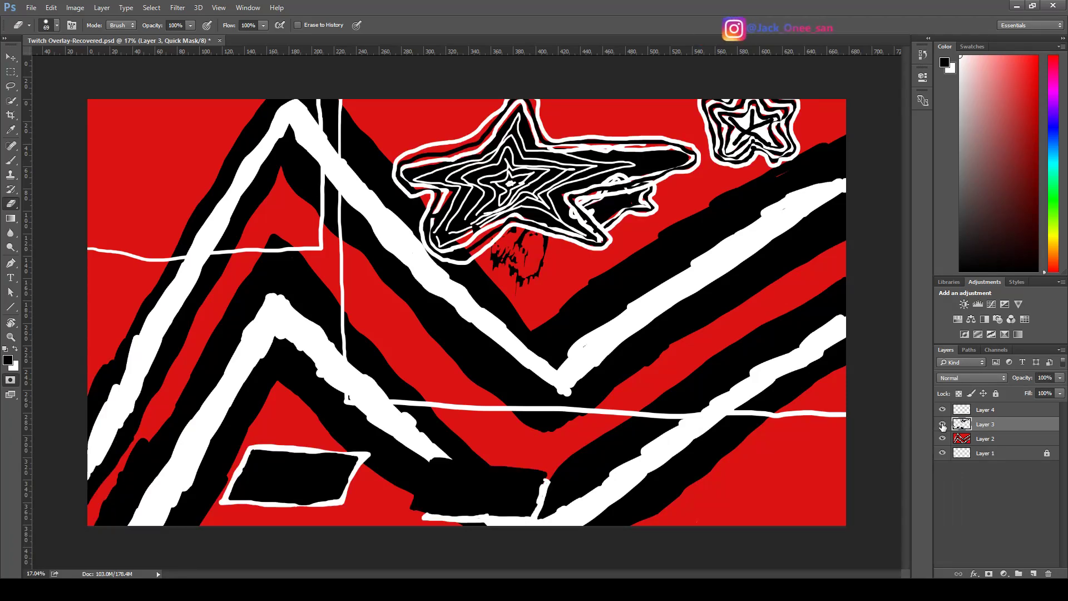
Try Layer 3 at the bottom of the layer stack and restore the original layer order
{"action": "mouse_move", "coordinate": [976, 428]}
{"action": "left_mouse_down"}
{"action": "mouse_move", "coordinate": [973, 452]}
{"action": "mouse_move", "coordinate": [979, 421]}
{"action": "left_mouse_up"}
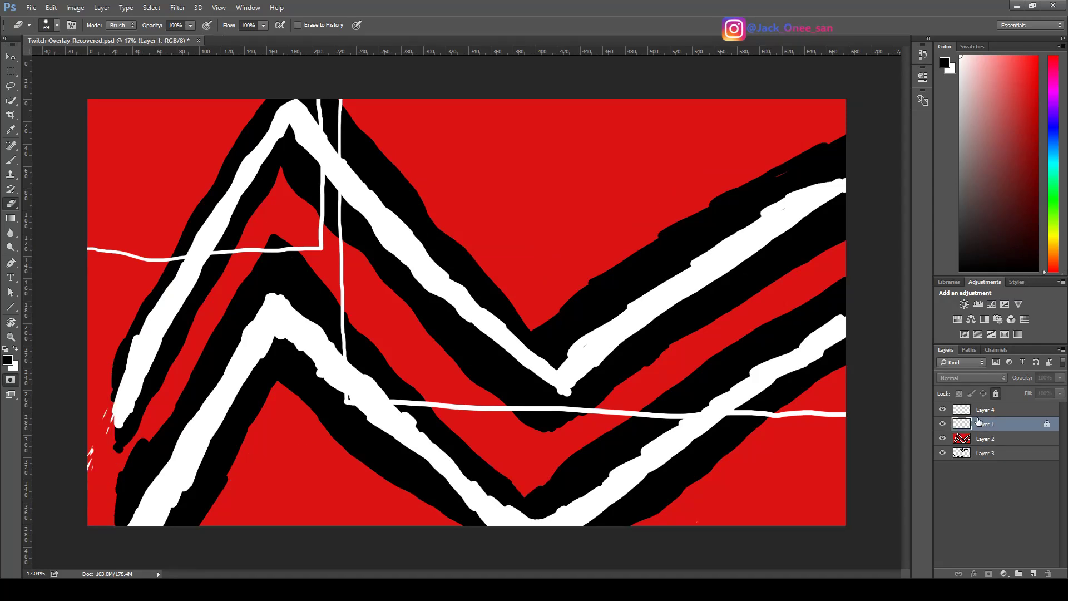
{"action": "left_click_drag", "start_coordinate": [992, 462], "coordinate": [990, 422]}
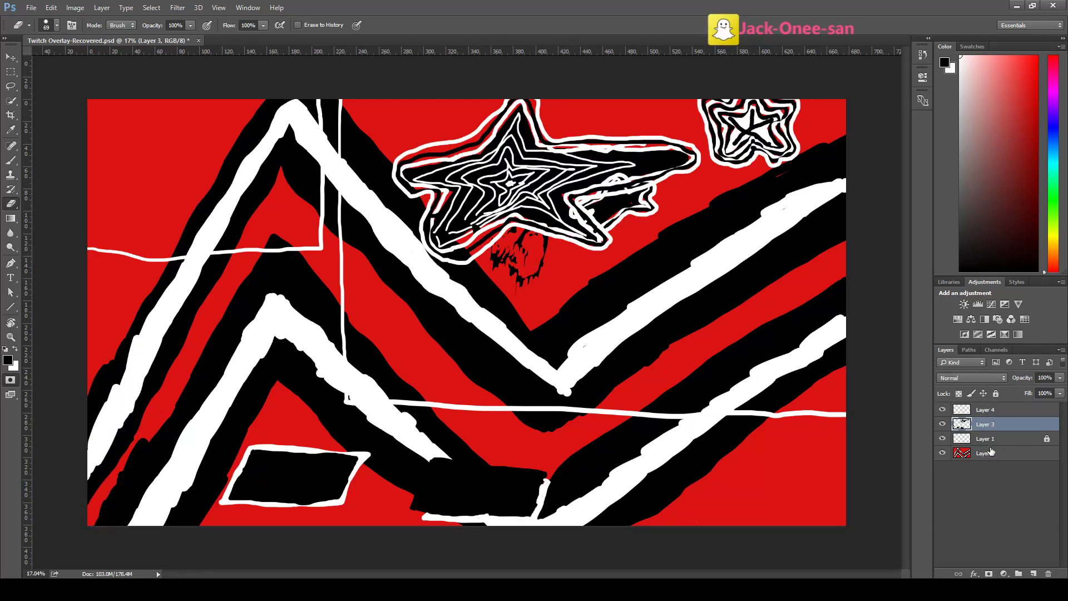
{"action": "left_click_drag", "start_coordinate": [991, 439], "coordinate": [990, 462]}
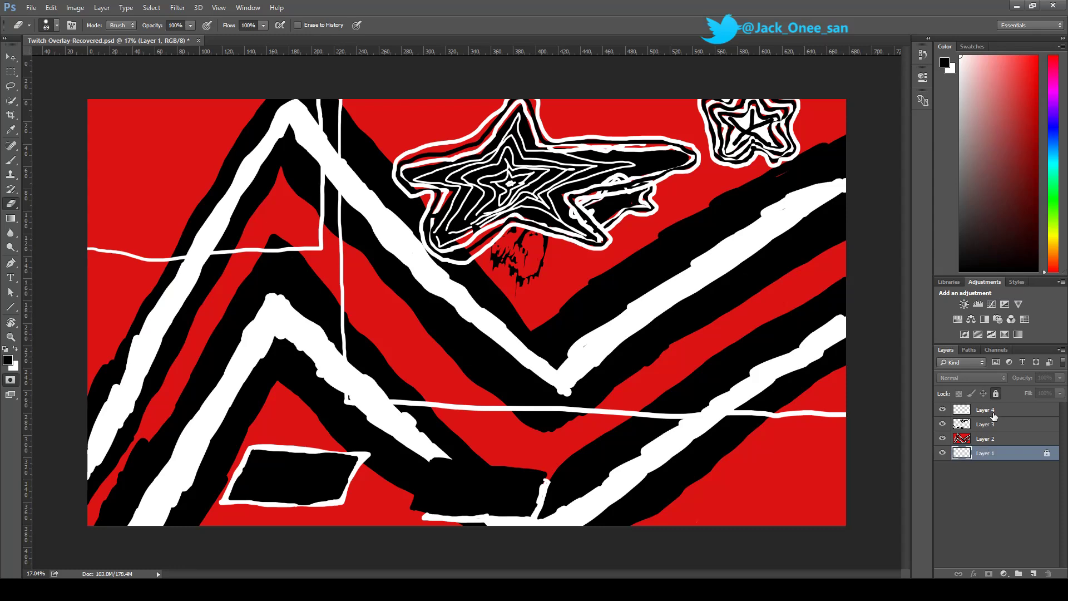
Make Layer 3 active outside Quick Mask mode and choose the Brush tool
{"action": "left_click", "coordinate": [1000, 425]}
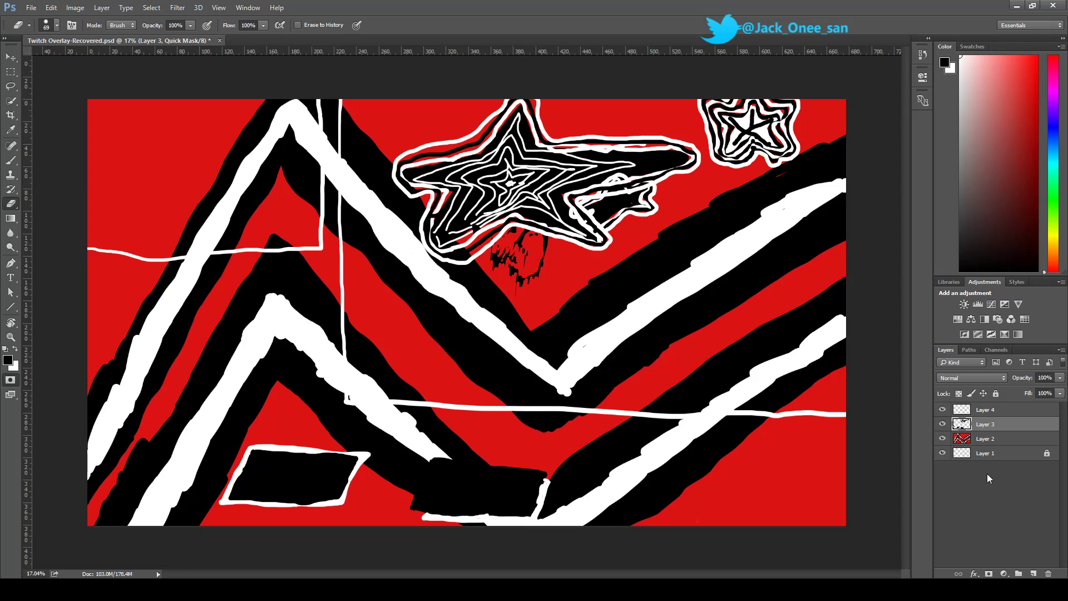
{"action": "key", "text": "b"}
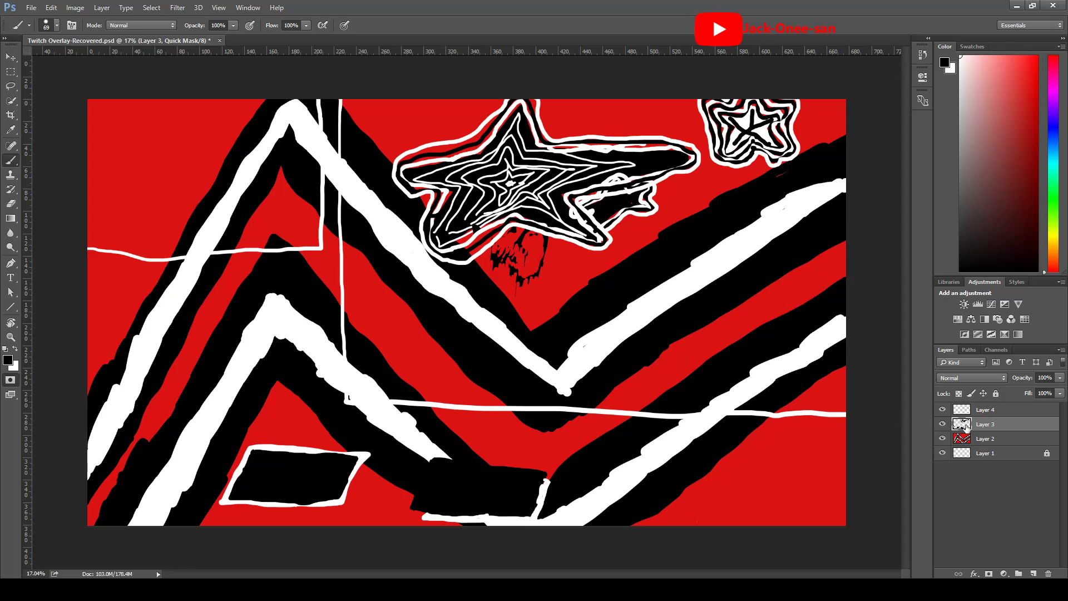
{"action": "key", "text": "q"}
{"action": "key", "text": "h"}
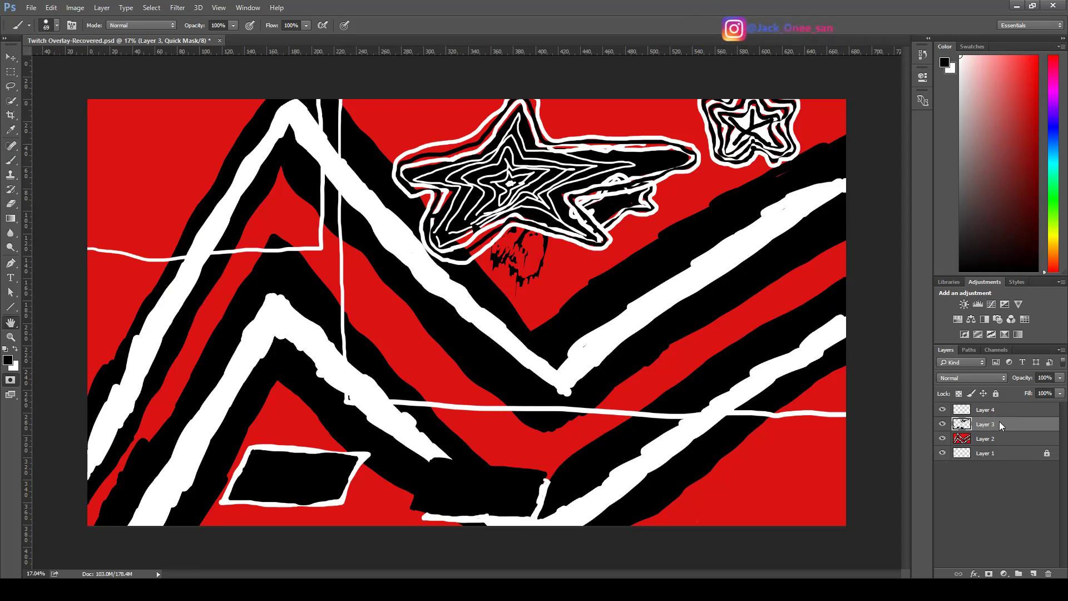
{"action": "key", "text": "b"}
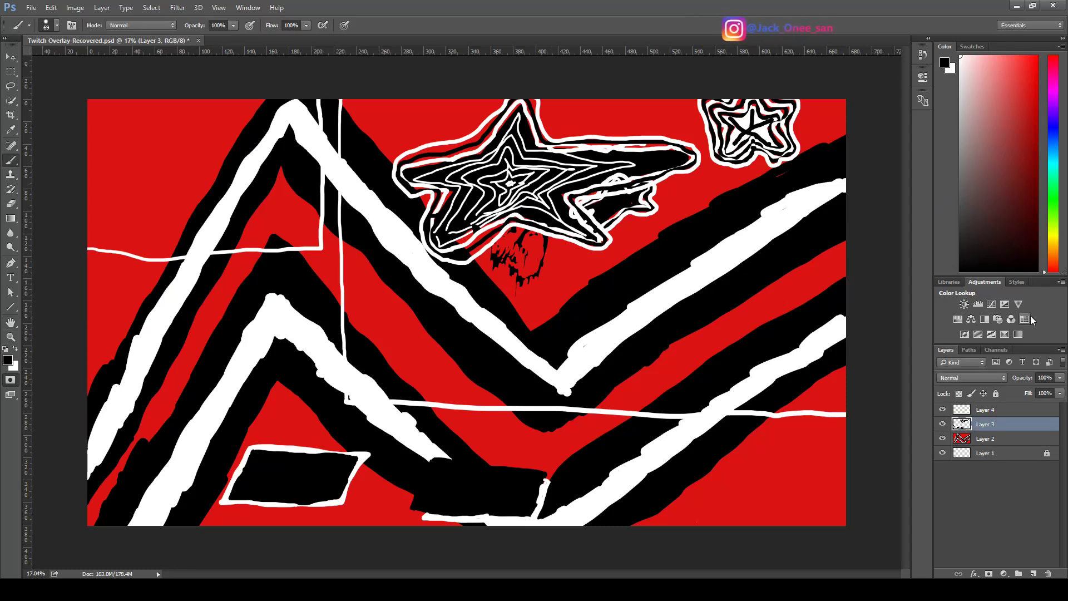
Inspect the Quick Mask, Blue, Green and Red channels one by one and return to the RGB composite
{"action": "left_click", "coordinate": [997, 350]}
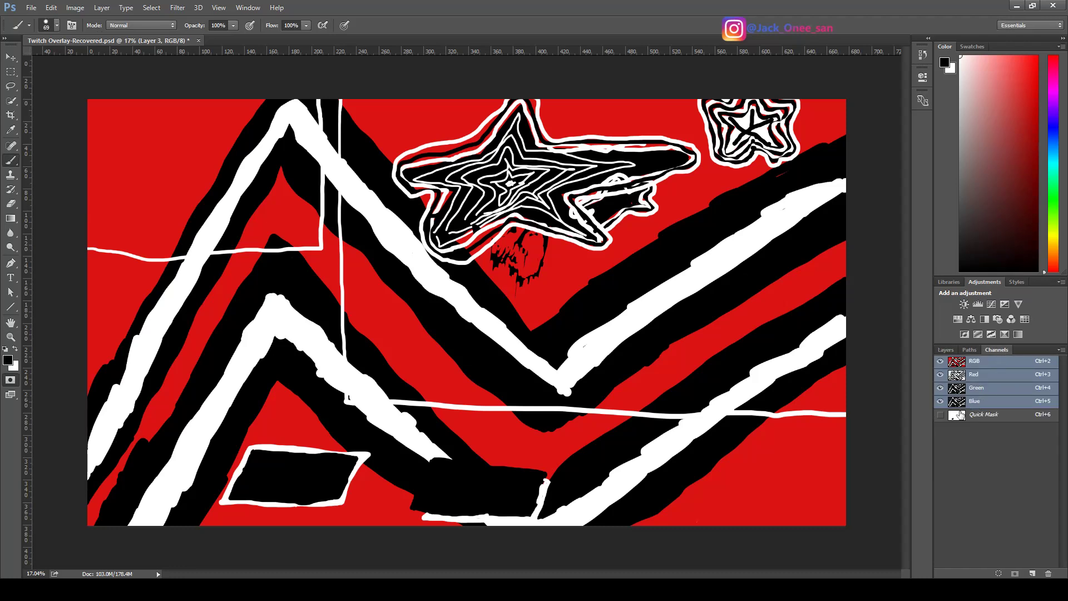
{"action": "left_click", "coordinate": [941, 416]}
{"action": "left_click", "coordinate": [941, 416]}
{"action": "left_click", "coordinate": [994, 400]}
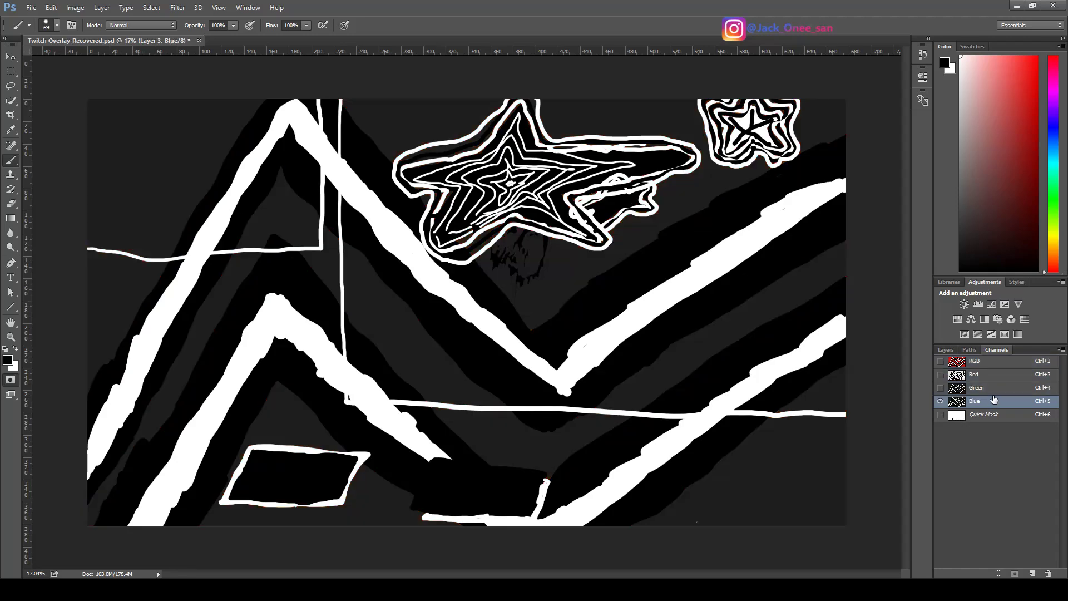
{"action": "left_click", "coordinate": [996, 389]}
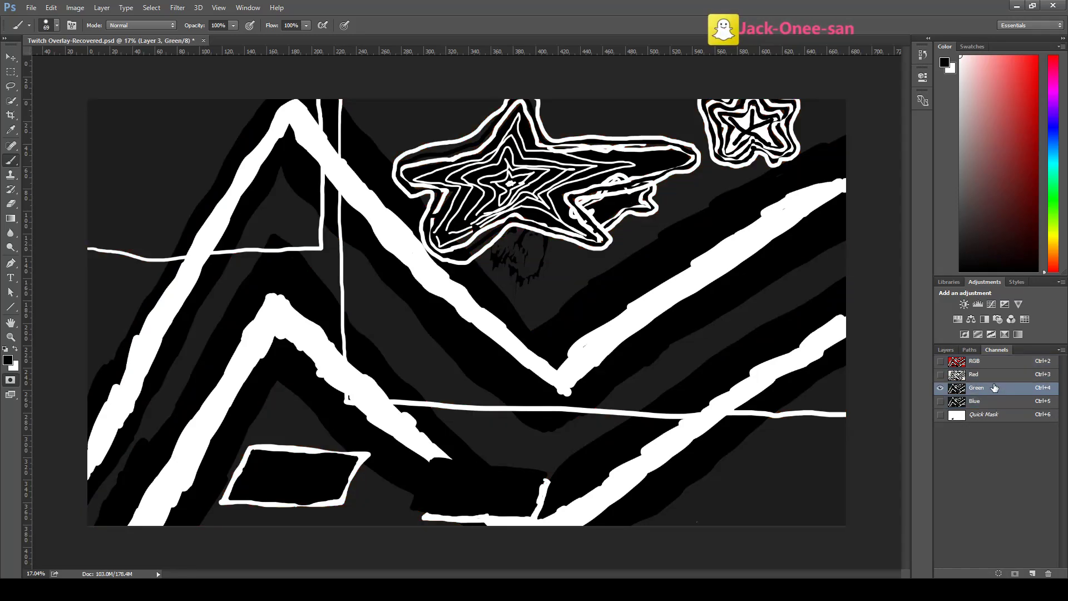
{"action": "left_click", "coordinate": [994, 372]}
{"action": "left_click", "coordinate": [994, 364]}
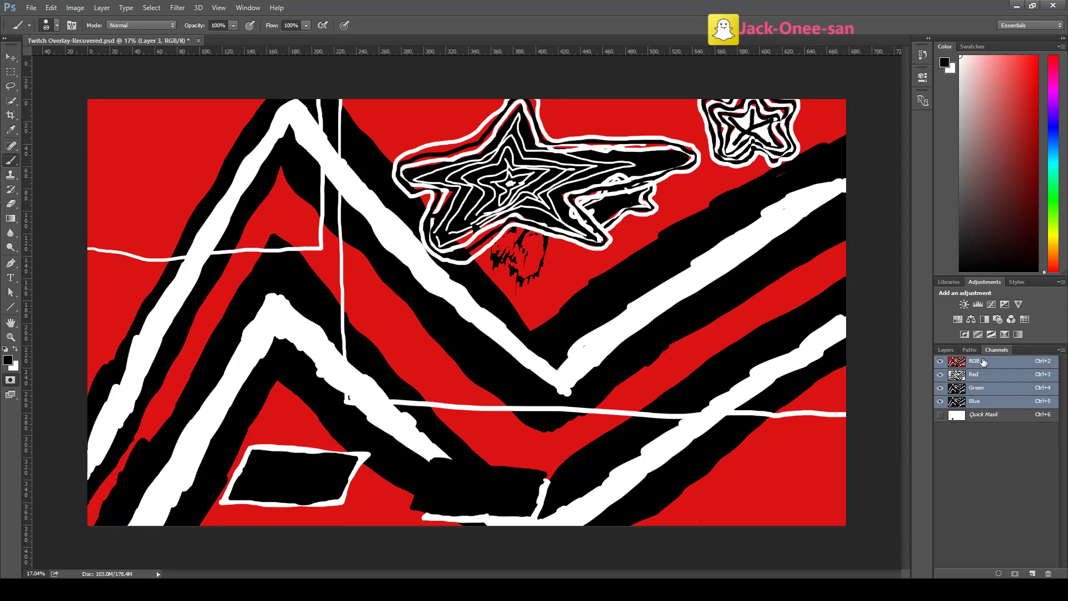
Exit Quick Mask mode, clear the resulting selection and return to Layer 3 with the Brush tool
{"action": "left_click", "coordinate": [940, 415]}
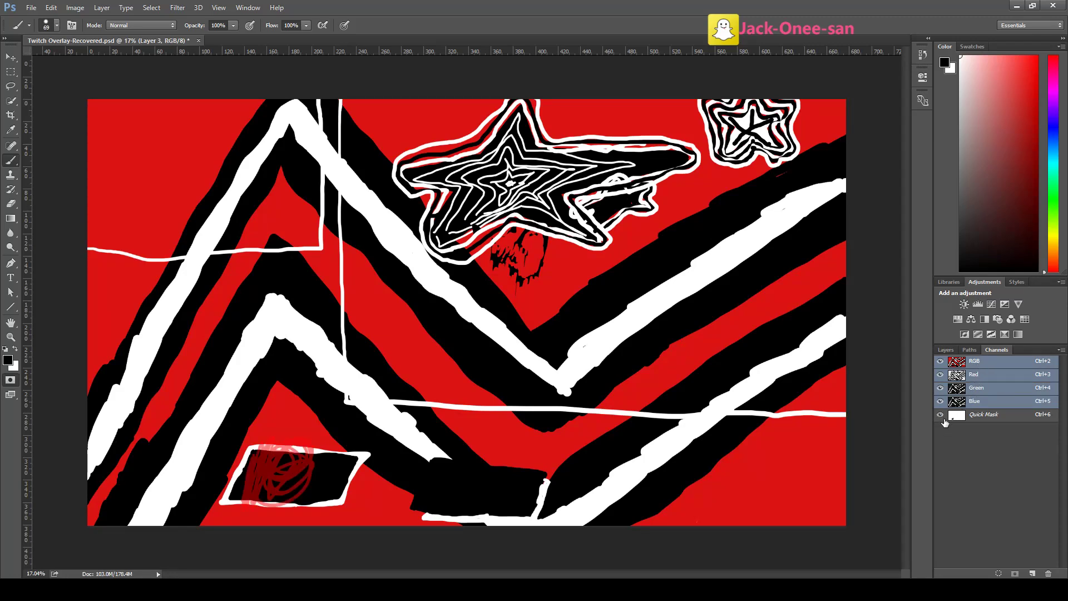
{"action": "left_click", "coordinate": [1026, 420]}
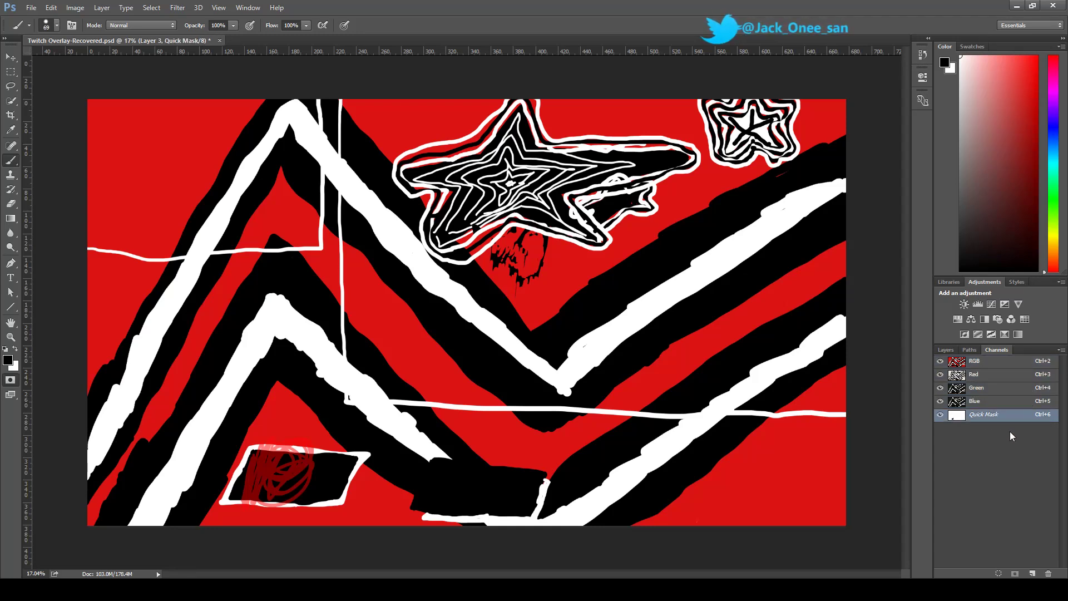
{"action": "key", "text": "q"}
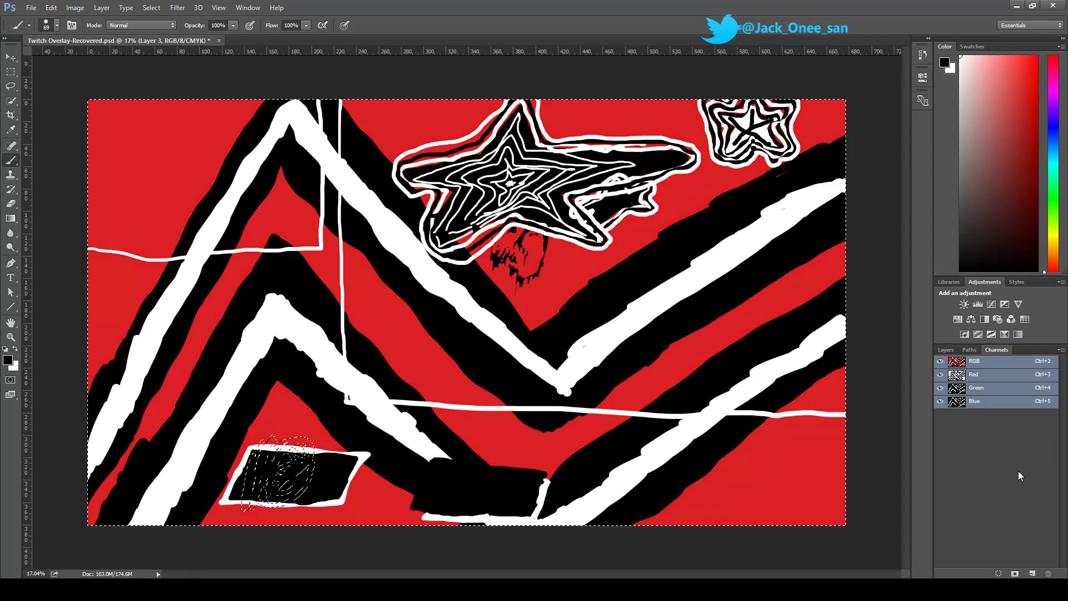
{"action": "key", "text": "i"}
{"action": "key", "text": "ctrl+d"}
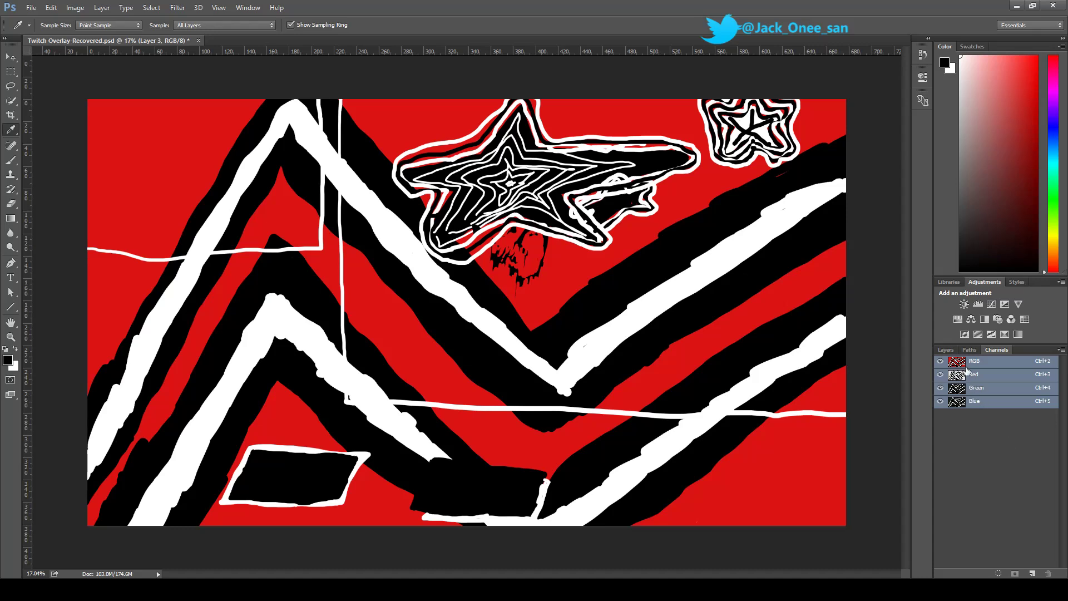
{"action": "left_click", "coordinate": [948, 350]}
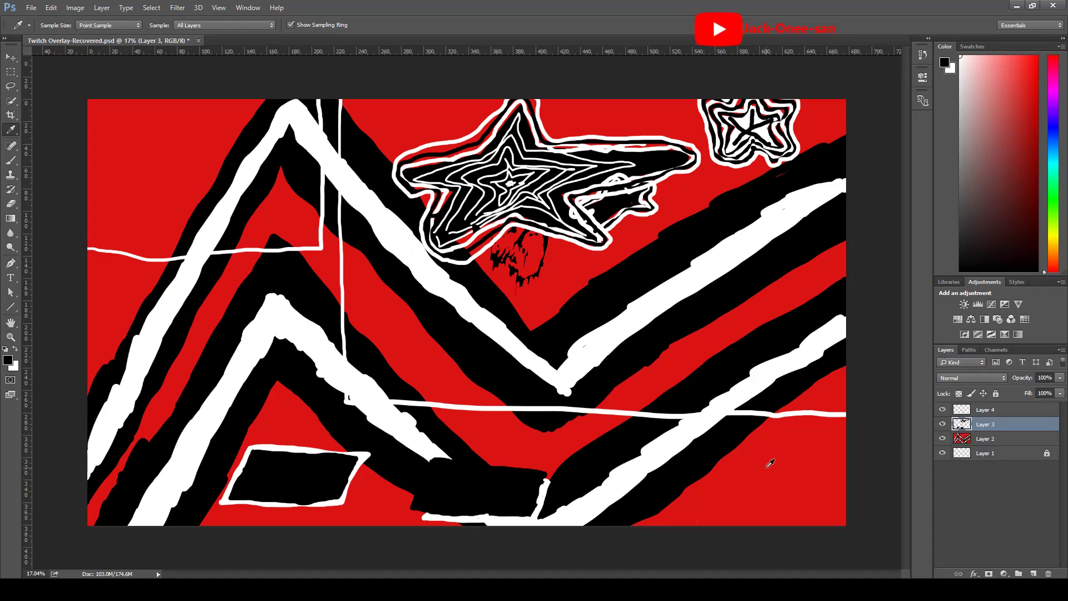
{"action": "key", "text": "b"}
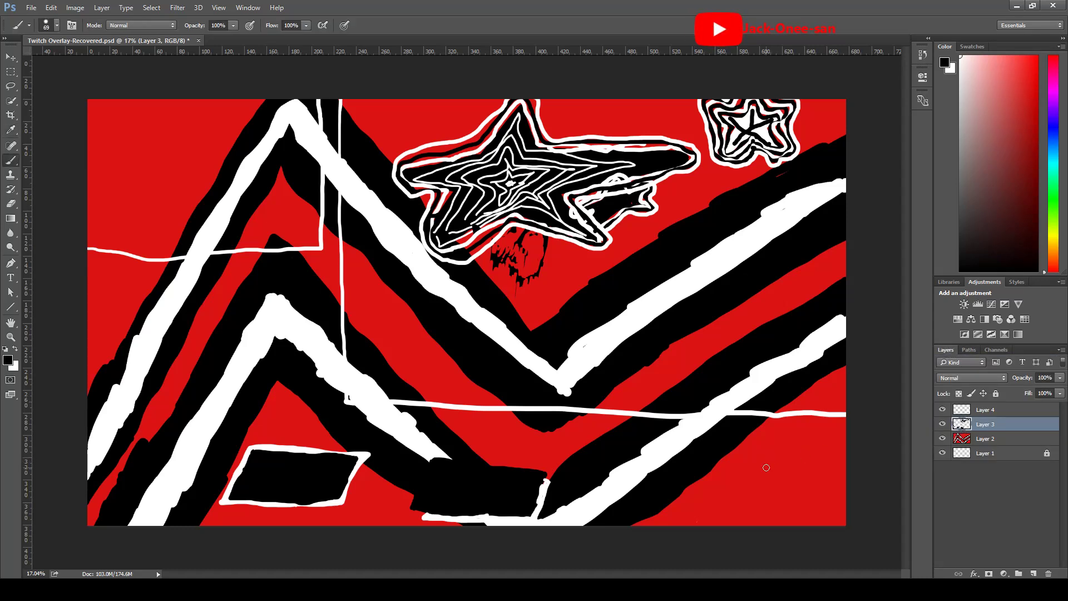
Try a scribbled black patch with a curved outline and loose dots in the lower-right red corner of Layer 3
{"action": "mouse_move", "coordinate": [818, 456]}
{"action": "left_mouse_down"}
{"action": "mouse_move", "coordinate": [790, 485]}
{"action": "mouse_move", "coordinate": [801, 492]}
{"action": "mouse_move", "coordinate": [796, 467]}
{"action": "mouse_move", "coordinate": [786, 513]}
{"action": "left_mouse_up"}
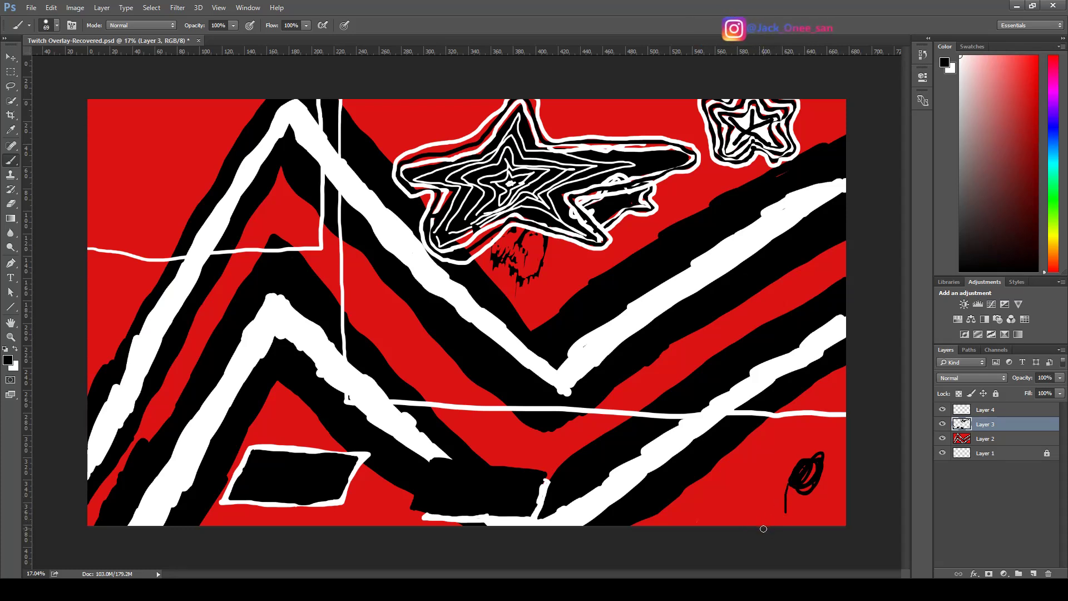
{"action": "left_click_drag", "start_coordinate": [758, 530], "coordinate": [772, 500]}
{"action": "mouse_move", "coordinate": [847, 438]}
{"action": "left_mouse_down"}
{"action": "mouse_move", "coordinate": [812, 445]}
{"action": "mouse_move", "coordinate": [773, 490]}
{"action": "mouse_move", "coordinate": [765, 524]}
{"action": "mouse_move", "coordinate": [807, 489]}
{"action": "mouse_move", "coordinate": [841, 485]}
{"action": "mouse_move", "coordinate": [841, 523]}
{"action": "mouse_move", "coordinate": [842, 484]}
{"action": "mouse_move", "coordinate": [842, 519]}
{"action": "left_mouse_up"}
{"action": "left_click_drag", "start_coordinate": [842, 468], "coordinate": [848, 446]}
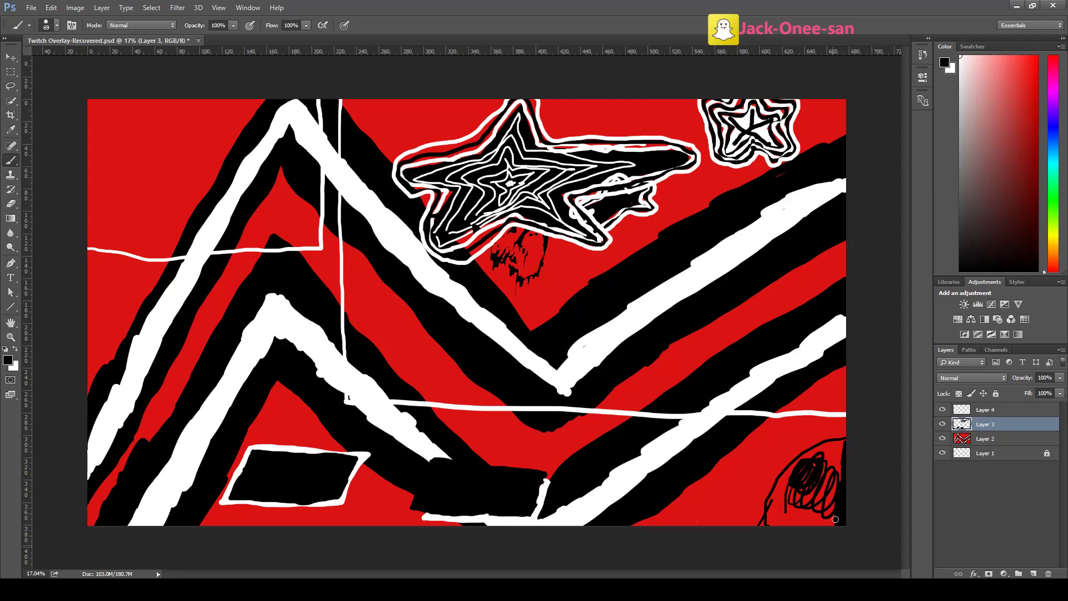
{"action": "mouse_move", "coordinate": [829, 551]}
{"action": "left_mouse_down"}
{"action": "mouse_move", "coordinate": [821, 503]}
{"action": "mouse_move", "coordinate": [825, 523]}
{"action": "mouse_move", "coordinate": [838, 493]}
{"action": "mouse_move", "coordinate": [828, 505]}
{"action": "mouse_move", "coordinate": [830, 473]}
{"action": "mouse_move", "coordinate": [801, 545]}
{"action": "mouse_move", "coordinate": [818, 493]}
{"action": "mouse_move", "coordinate": [788, 545]}
{"action": "mouse_move", "coordinate": [789, 485]}
{"action": "mouse_move", "coordinate": [781, 533]}
{"action": "mouse_move", "coordinate": [782, 517]}
{"action": "left_mouse_up"}
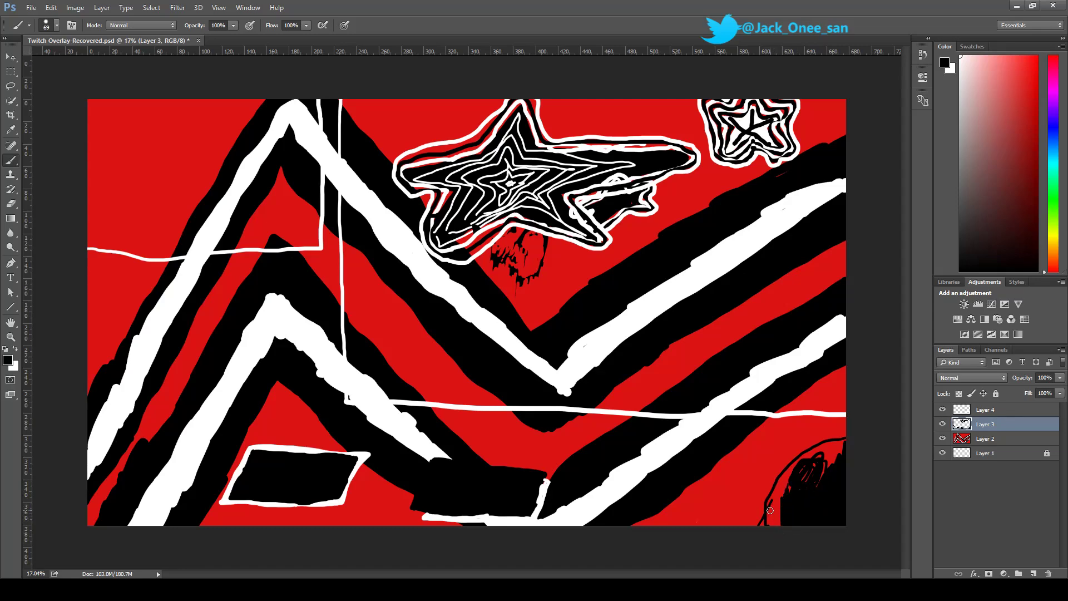
{"action": "mouse_move", "coordinate": [763, 510]}
{"action": "left_mouse_down"}
{"action": "mouse_move", "coordinate": [752, 531]}
{"action": "mouse_move", "coordinate": [760, 514]}
{"action": "mouse_move", "coordinate": [784, 512]}
{"action": "mouse_move", "coordinate": [756, 523]}
{"action": "mouse_move", "coordinate": [777, 485]}
{"action": "mouse_move", "coordinate": [760, 491]}
{"action": "mouse_move", "coordinate": [761, 511]}
{"action": "mouse_move", "coordinate": [782, 505]}
{"action": "mouse_move", "coordinate": [795, 479]}
{"action": "mouse_move", "coordinate": [780, 503]}
{"action": "mouse_move", "coordinate": [771, 489]}
{"action": "mouse_move", "coordinate": [757, 523]}
{"action": "mouse_move", "coordinate": [776, 519]}
{"action": "mouse_move", "coordinate": [735, 526]}
{"action": "mouse_move", "coordinate": [738, 502]}
{"action": "left_mouse_up"}
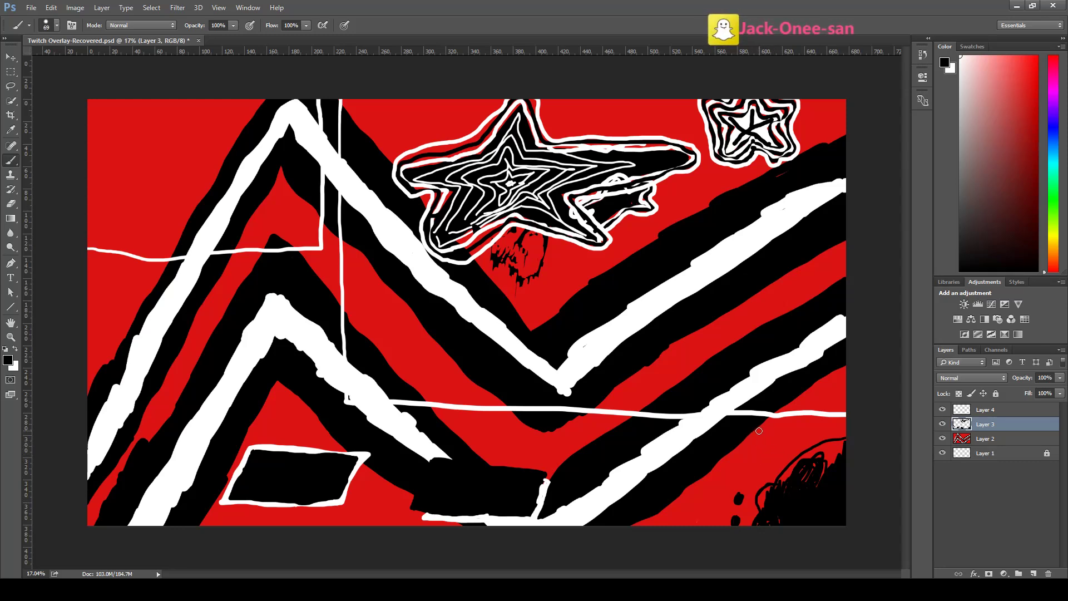
{"action": "mouse_move", "coordinate": [752, 430]}
{"action": "left_mouse_down"}
{"action": "mouse_move", "coordinate": [796, 463]}
{"action": "mouse_move", "coordinate": [754, 431]}
{"action": "mouse_move", "coordinate": [795, 465]}
{"action": "mouse_move", "coordinate": [756, 429]}
{"action": "mouse_move", "coordinate": [784, 453]}
{"action": "left_mouse_up"}
Undo all the black strokes painted in the lower-right red corner of Layer 3
{"action": "key", "text": "ctrl+alt+z"}
{"action": "key", "text": "ctrl+alt+z"}
{"action": "key", "text": "ctrl+alt+z"}
{"action": "key", "text": "ctrl+alt+z"}
{"action": "key", "text": "ctrl+alt+z"}
{"action": "key", "text": "ctrl+alt+z"}
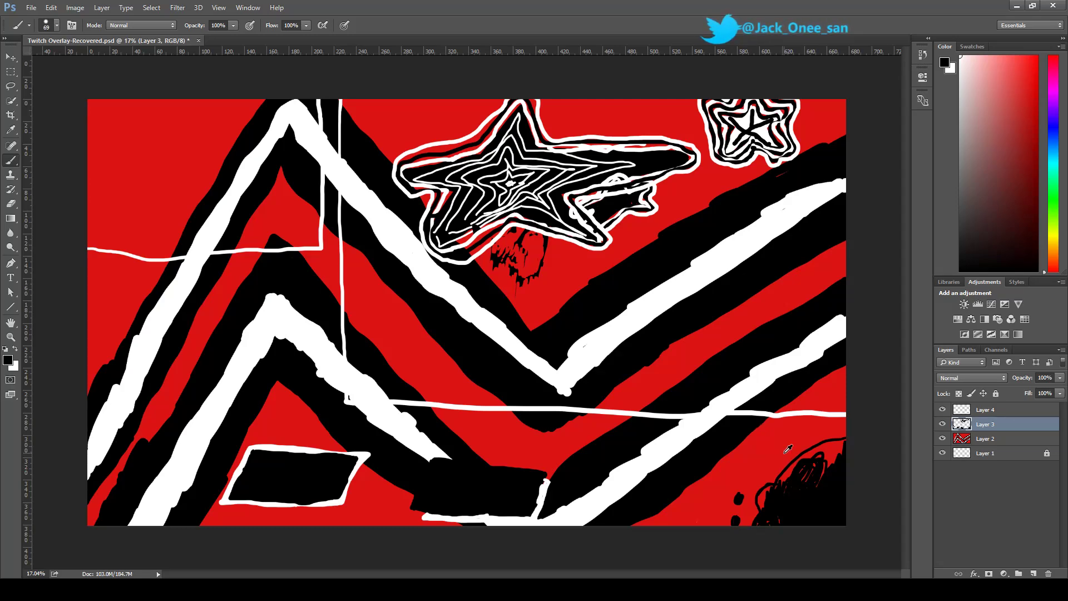
{"action": "key", "text": "ctrl+alt+z"}
{"action": "key", "text": "ctrl+alt+z"}
{"action": "key", "text": "ctrl+alt+z"}
{"action": "key", "text": "ctrl+alt+z"}
{"action": "key", "text": "ctrl+alt+z"}
{"action": "key", "text": "ctrl+alt+z"}
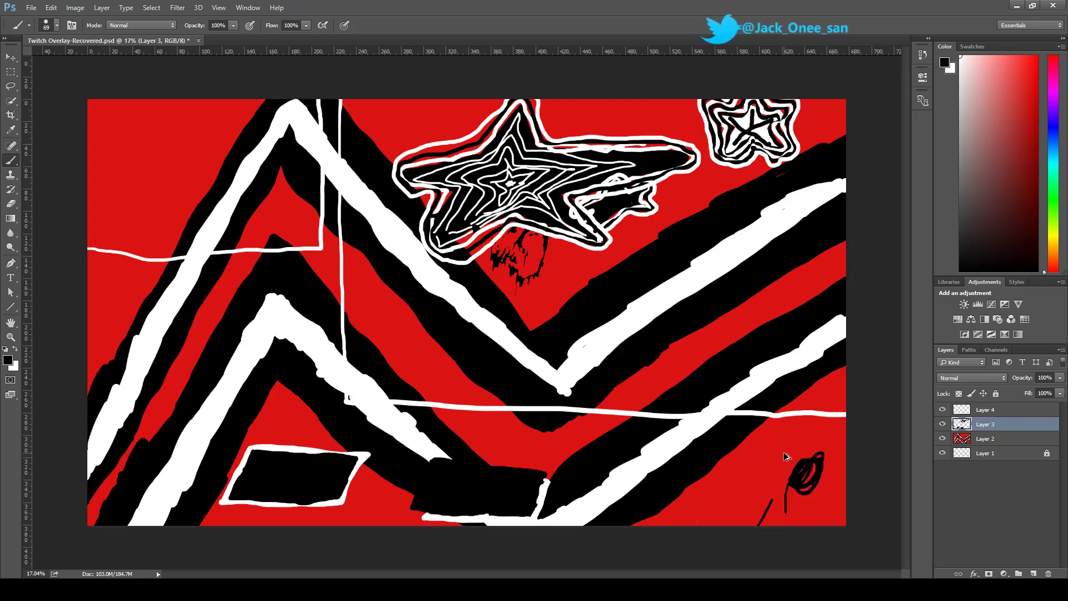
{"action": "key", "text": "ctrl+alt+z"}
{"action": "key", "text": "ctrl+alt+z"}
{"action": "key", "text": "ctrl+alt+z"}
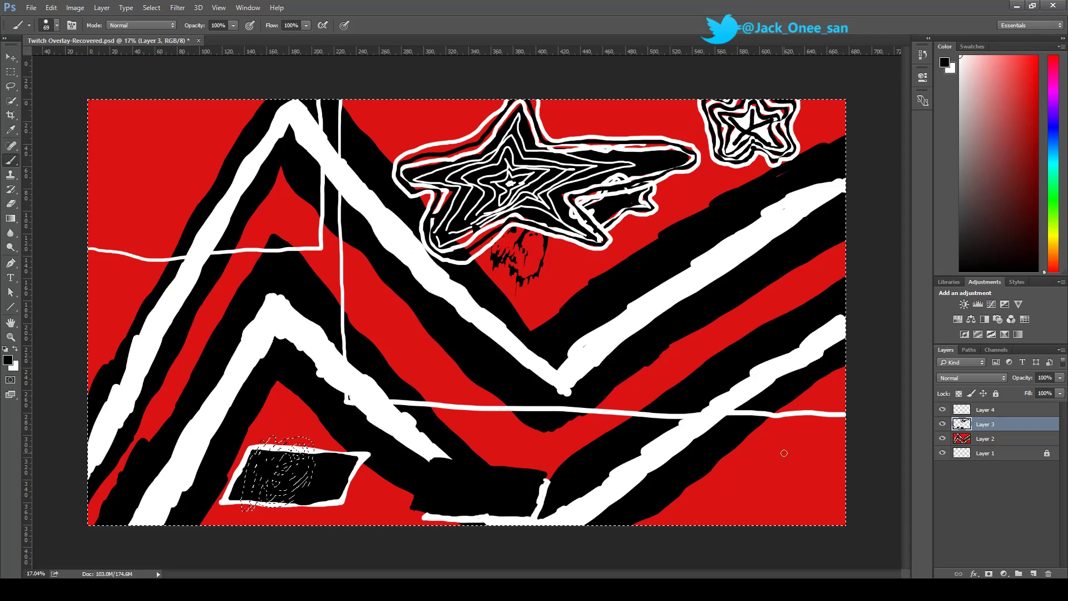
{"action": "key", "text": "ctrl+alt+z"}
{"action": "key", "text": "ctrl+alt+z"}
{"action": "key", "text": "ctrl+alt+z"}
{"action": "key", "text": "ctrl+alt+z"}
{"action": "key", "text": "ctrl+alt+z"}
{"action": "key", "text": "ctrl+alt+z"}
{"action": "key", "text": "ctrl+alt+z"}
{"action": "key", "text": "ctrl+alt+z"}
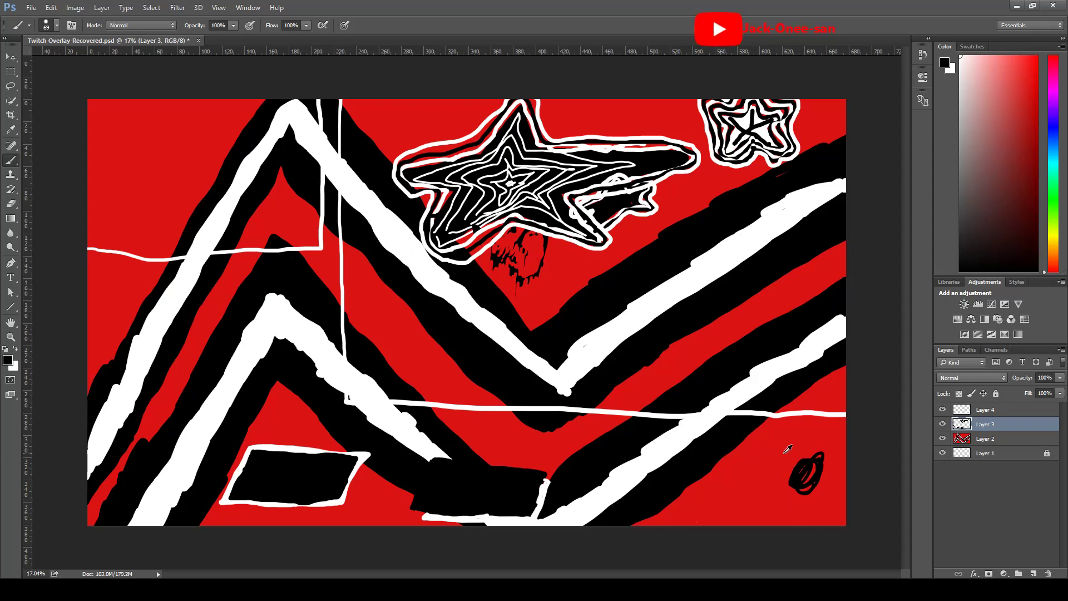
{"action": "key", "text": "ctrl+alt+z"}
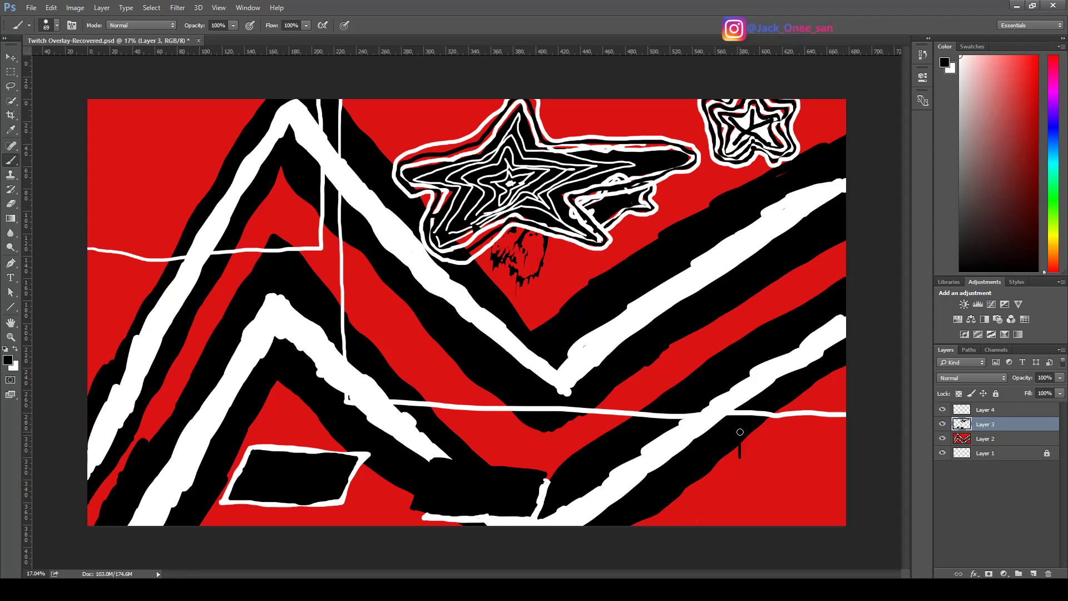
Paint black drips, a slanted branch and a round dot in the red area below the lower-right zigzag stripe
{"action": "mouse_move", "coordinate": [740, 440]}
{"action": "left_mouse_down"}
{"action": "mouse_move", "coordinate": [745, 497]}
{"action": "mouse_move", "coordinate": [763, 498]}
{"action": "left_mouse_up"}
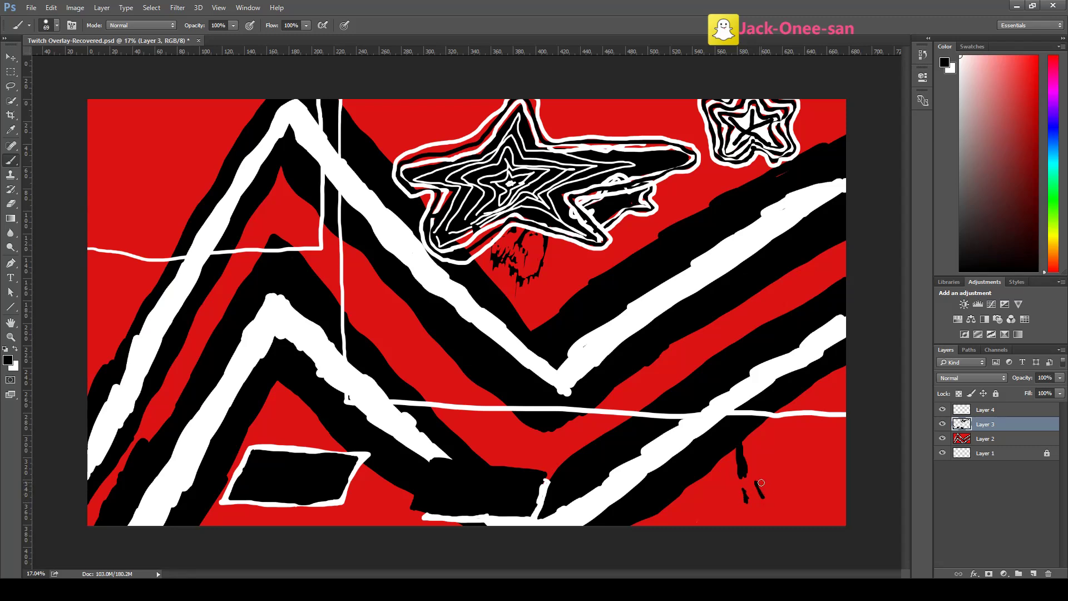
{"action": "mouse_move", "coordinate": [744, 439]}
{"action": "left_mouse_down"}
{"action": "mouse_move", "coordinate": [795, 455]}
{"action": "mouse_move", "coordinate": [746, 440]}
{"action": "mouse_move", "coordinate": [783, 449]}
{"action": "left_mouse_up"}
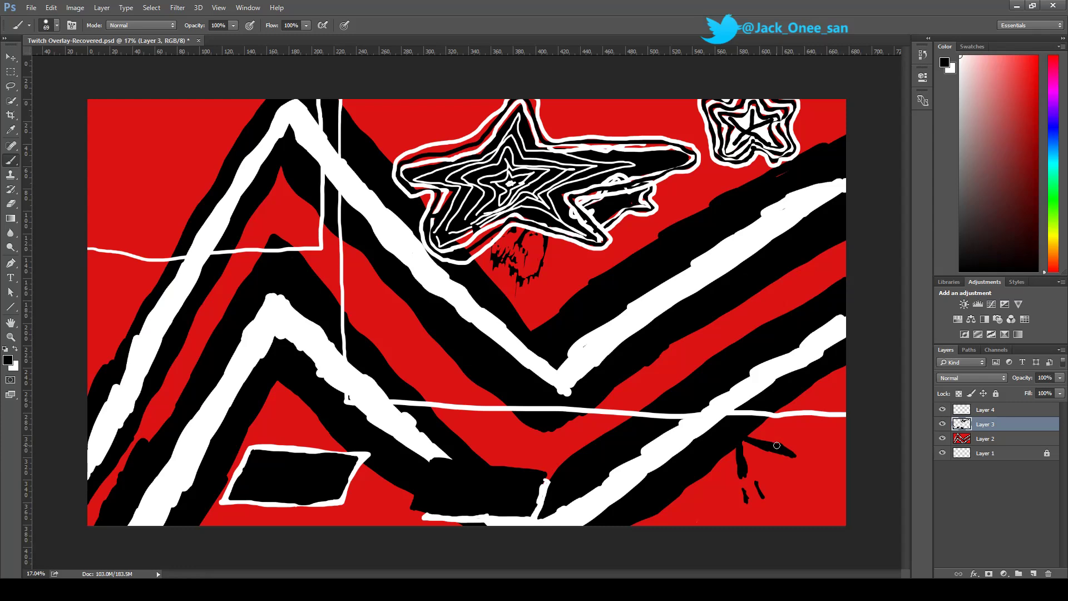
{"action": "mouse_move", "coordinate": [808, 430]}
{"action": "left_mouse_down"}
{"action": "mouse_move", "coordinate": [812, 447]}
{"action": "mouse_move", "coordinate": [810, 430]}
{"action": "left_mouse_up"}
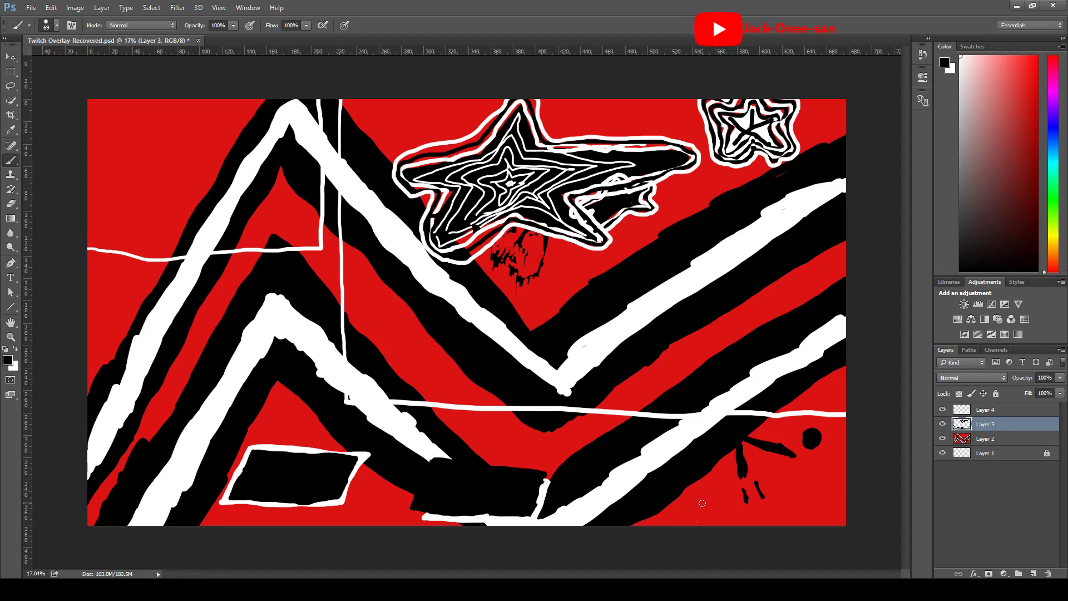
{"action": "mouse_move", "coordinate": [705, 473]}
{"action": "left_mouse_down"}
{"action": "mouse_move", "coordinate": [734, 506]}
{"action": "mouse_move", "coordinate": [711, 485]}
{"action": "mouse_move", "coordinate": [719, 503]}
{"action": "left_mouse_up"}
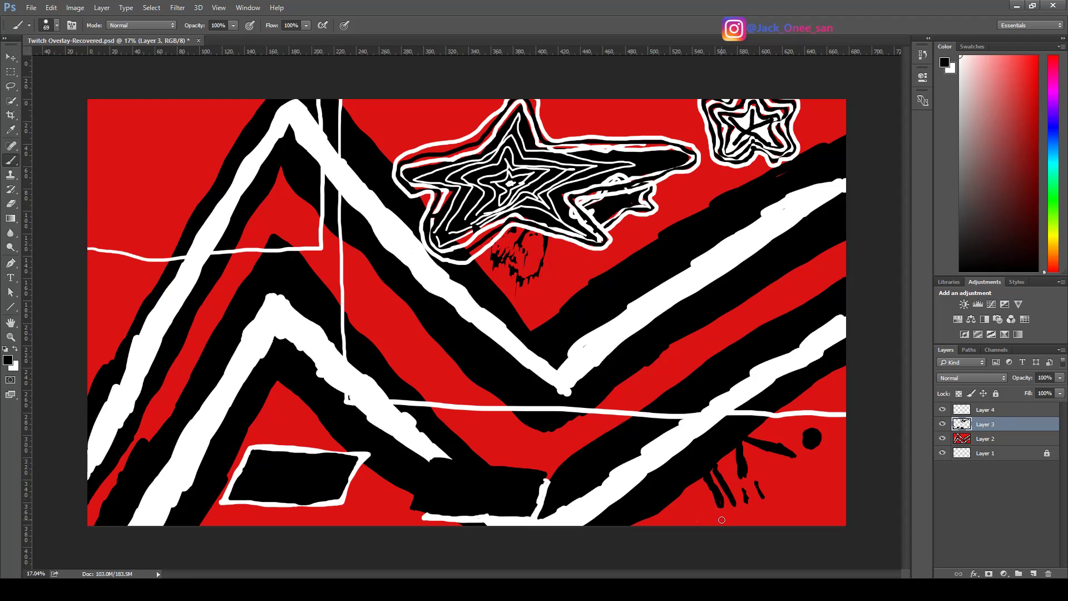
{"action": "left_click_drag", "start_coordinate": [723, 521], "coordinate": [721, 523]}
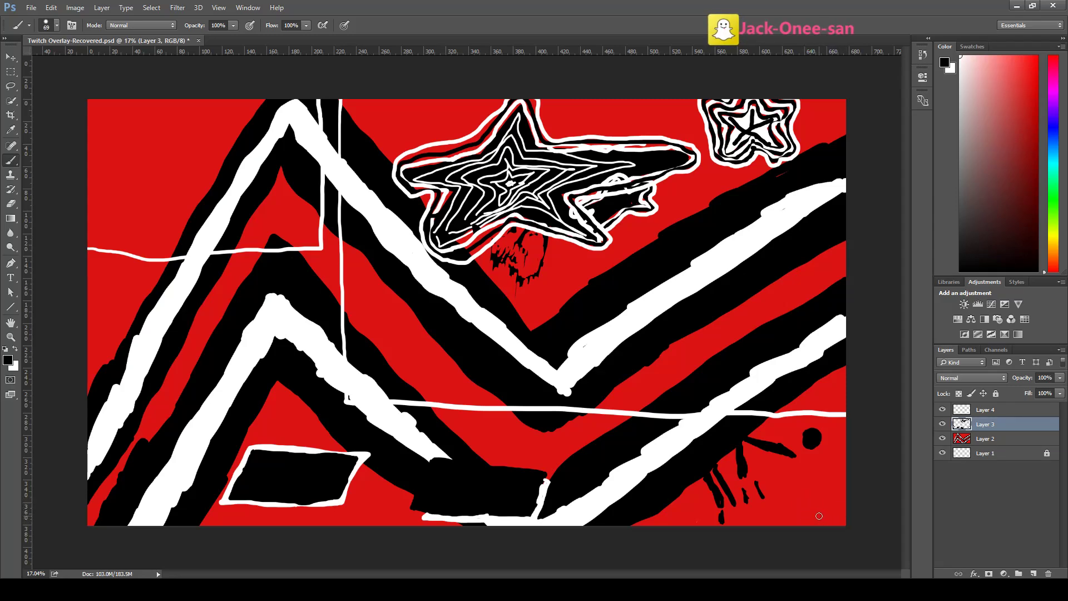
Add small black dots, short dashes and diagonal streaks between the drips and the lower-right corner
{"action": "left_click_drag", "start_coordinate": [789, 491], "coordinate": [795, 494]}
{"action": "mouse_move", "coordinate": [814, 478]}
{"action": "left_mouse_down"}
{"action": "mouse_move", "coordinate": [817, 495]}
{"action": "mouse_move", "coordinate": [832, 479]}
{"action": "left_mouse_up"}
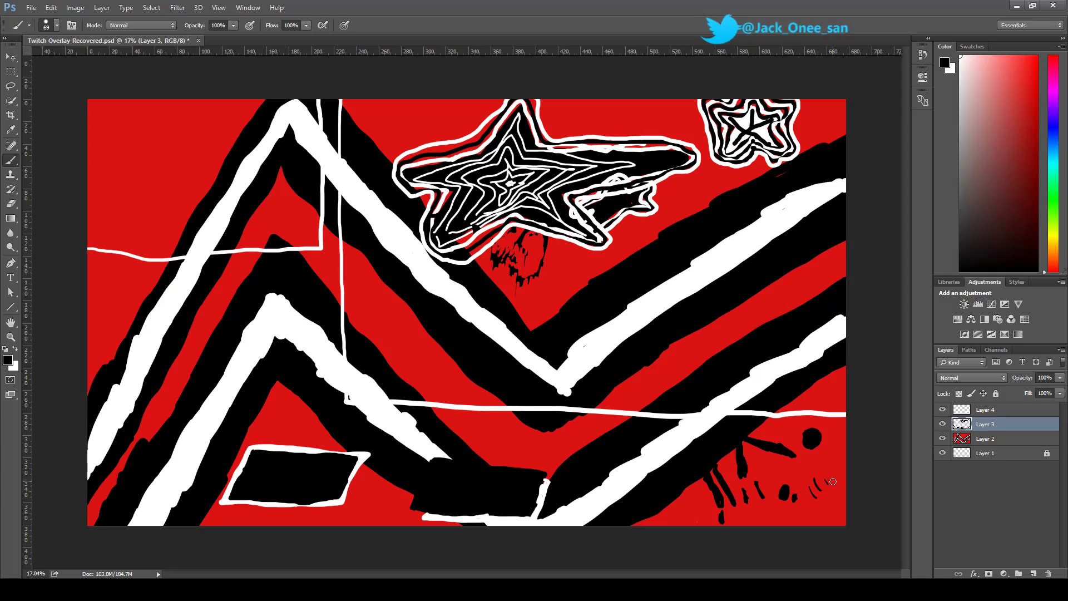
{"action": "left_click", "coordinate": [822, 454]}
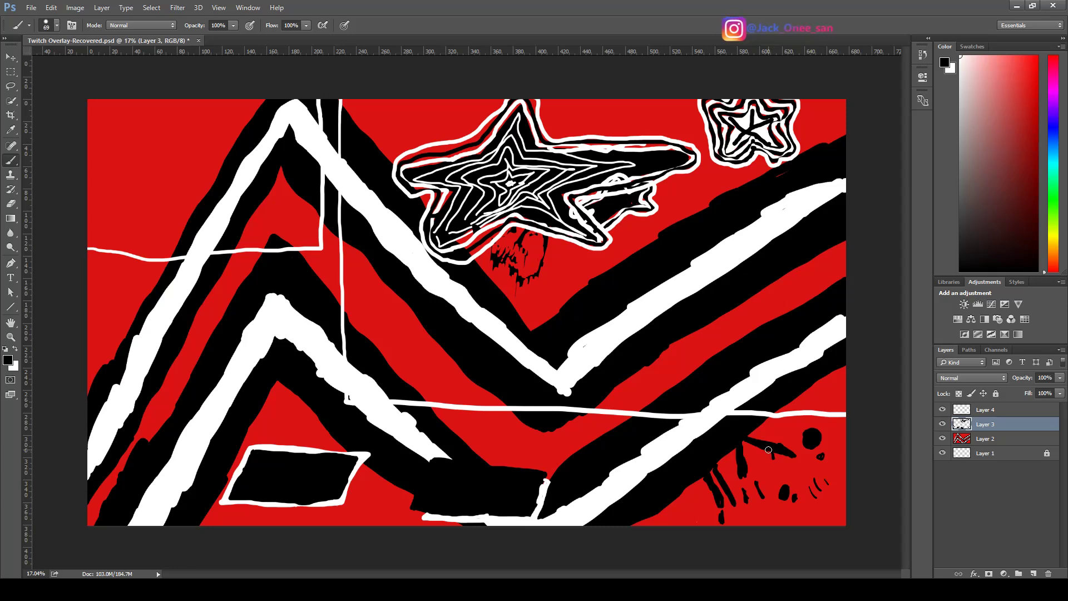
{"action": "left_click_drag", "start_coordinate": [771, 456], "coordinate": [775, 466]}
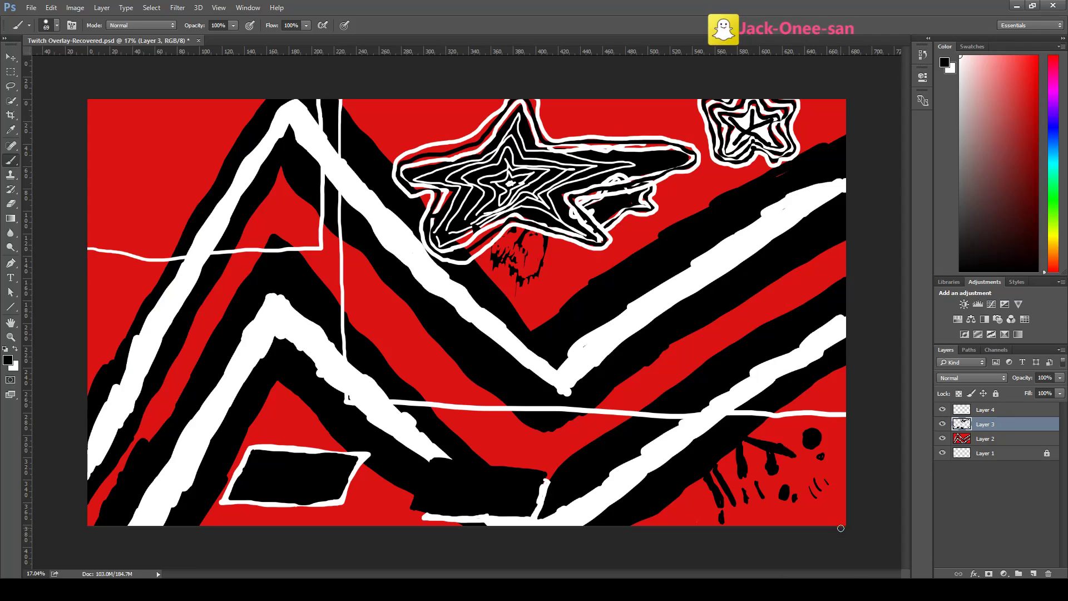
{"action": "left_click_drag", "start_coordinate": [809, 507], "coordinate": [838, 525]}
{"action": "mouse_move", "coordinate": [817, 489]}
{"action": "left_mouse_down"}
{"action": "mouse_move", "coordinate": [837, 505]}
{"action": "mouse_move", "coordinate": [816, 480]}
{"action": "left_mouse_up"}
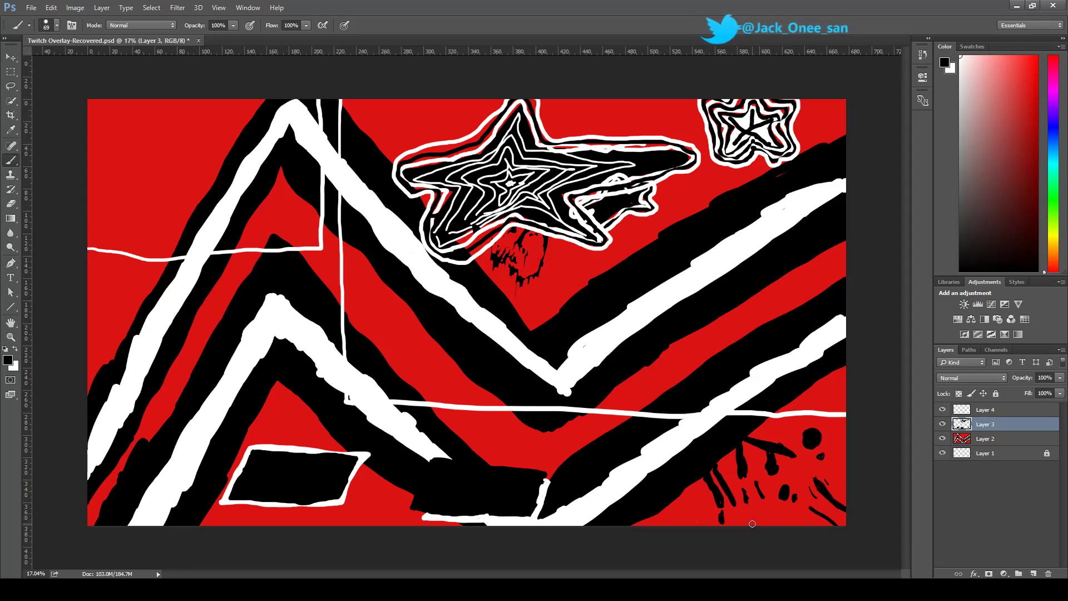
Paint a black dome at the canvas's lower edge, thin streaks beside the drips and more blots toward the right edge
{"action": "mouse_move", "coordinate": [743, 526]}
{"action": "left_mouse_down"}
{"action": "mouse_move", "coordinate": [759, 512]}
{"action": "mouse_move", "coordinate": [789, 525]}
{"action": "mouse_move", "coordinate": [747, 520]}
{"action": "left_mouse_up"}
{"action": "left_click_drag", "start_coordinate": [765, 512], "coordinate": [777, 522]}
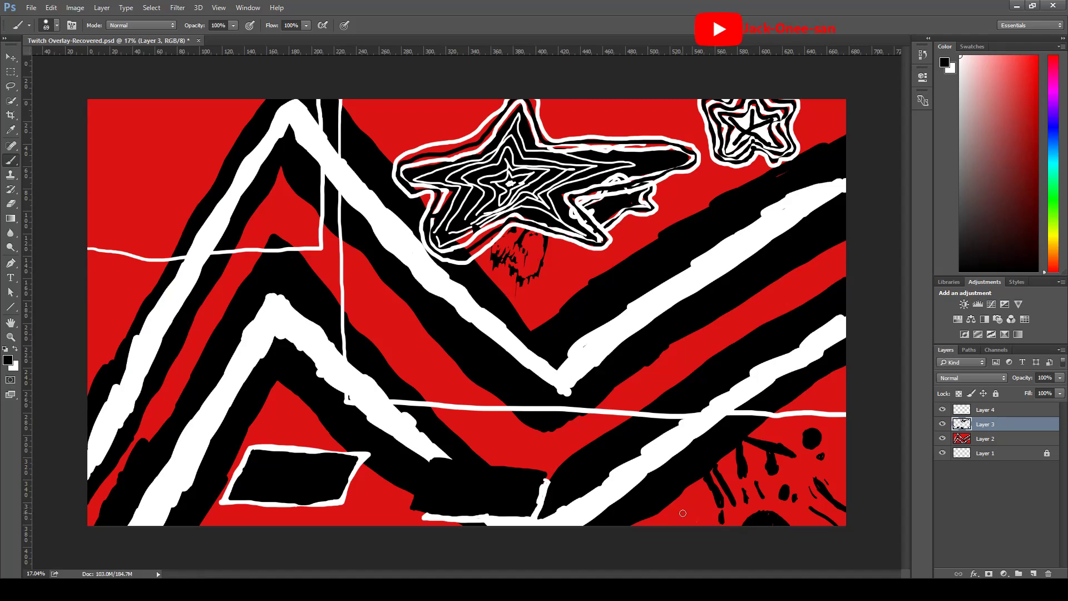
{"action": "mouse_move", "coordinate": [705, 489]}
{"action": "left_mouse_down"}
{"action": "mouse_move", "coordinate": [698, 519]}
{"action": "mouse_move", "coordinate": [692, 497]}
{"action": "mouse_move", "coordinate": [677, 517]}
{"action": "mouse_move", "coordinate": [693, 522]}
{"action": "left_mouse_up"}
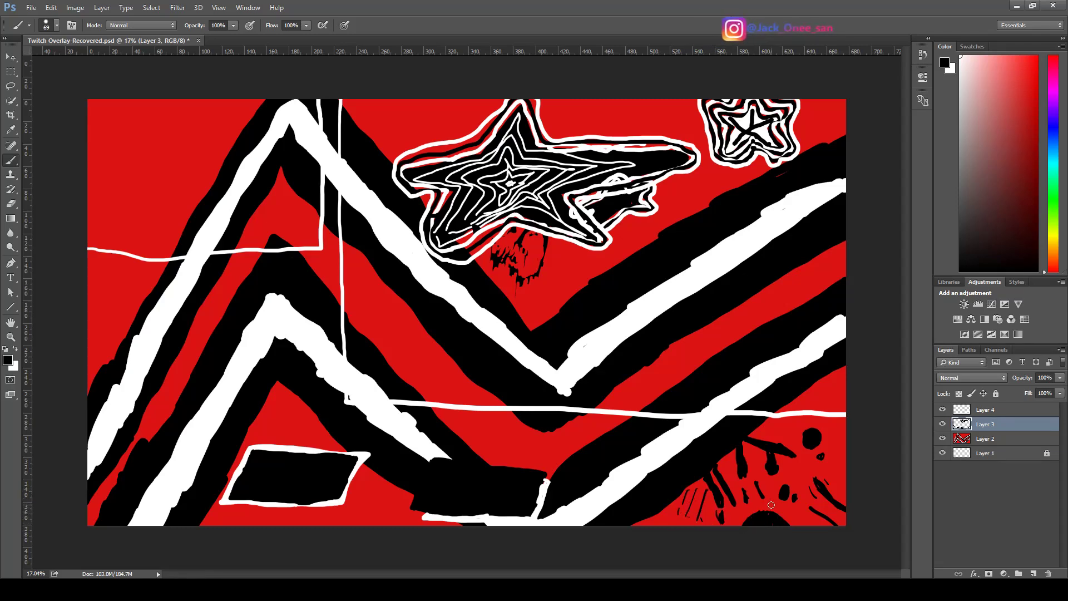
{"action": "left_click_drag", "start_coordinate": [793, 494], "coordinate": [776, 514]}
{"action": "left_click_drag", "start_coordinate": [788, 509], "coordinate": [800, 525]}
{"action": "mouse_move", "coordinate": [798, 471]}
{"action": "left_mouse_down"}
{"action": "mouse_move", "coordinate": [810, 485]}
{"action": "mouse_move", "coordinate": [801, 460]}
{"action": "mouse_move", "coordinate": [840, 466]}
{"action": "mouse_move", "coordinate": [846, 481]}
{"action": "mouse_move", "coordinate": [840, 473]}
{"action": "left_mouse_up"}
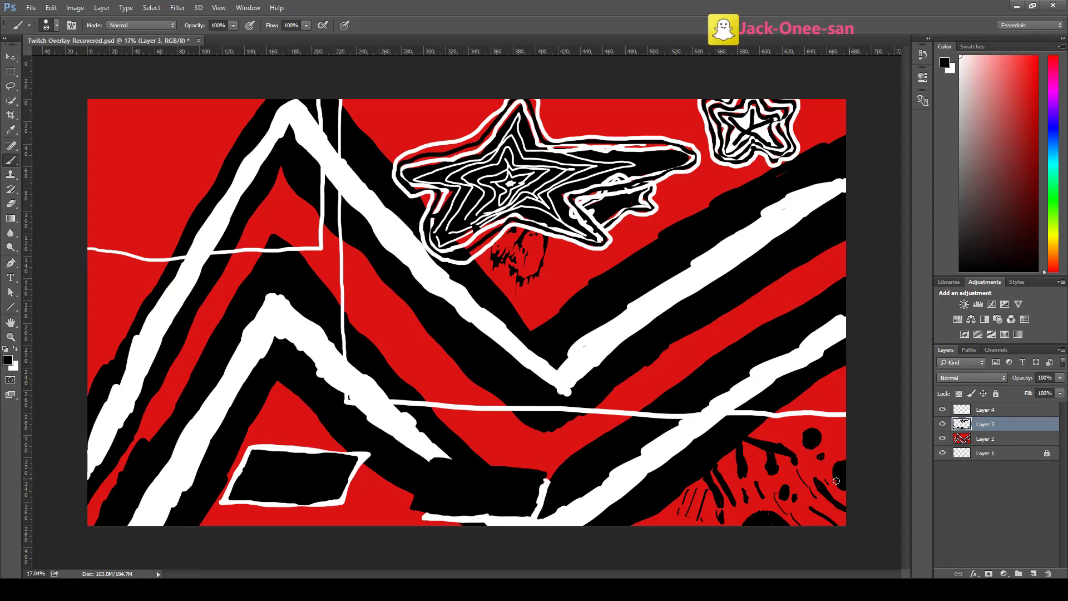
{"action": "left_click", "coordinate": [844, 449]}
Outline a large rounded blob over the upper drips below the zigzag stripe and fill it solid black
{"action": "mouse_move", "coordinate": [737, 459]}
{"action": "left_mouse_down"}
{"action": "mouse_move", "coordinate": [730, 451]}
{"action": "mouse_move", "coordinate": [734, 472]}
{"action": "mouse_move", "coordinate": [776, 483]}
{"action": "mouse_move", "coordinate": [798, 462]}
{"action": "mouse_move", "coordinate": [790, 432]}
{"action": "mouse_move", "coordinate": [764, 422]}
{"action": "mouse_move", "coordinate": [730, 458]}
{"action": "mouse_move", "coordinate": [741, 476]}
{"action": "mouse_move", "coordinate": [757, 441]}
{"action": "left_mouse_up"}
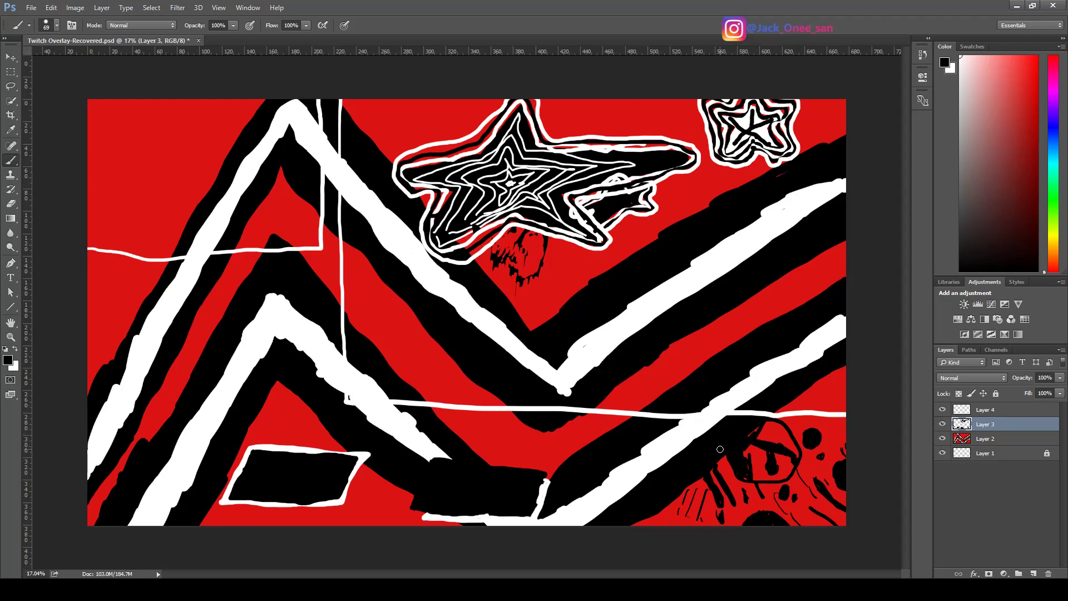
{"action": "left_click_drag", "start_coordinate": [758, 439], "coordinate": [738, 461]}
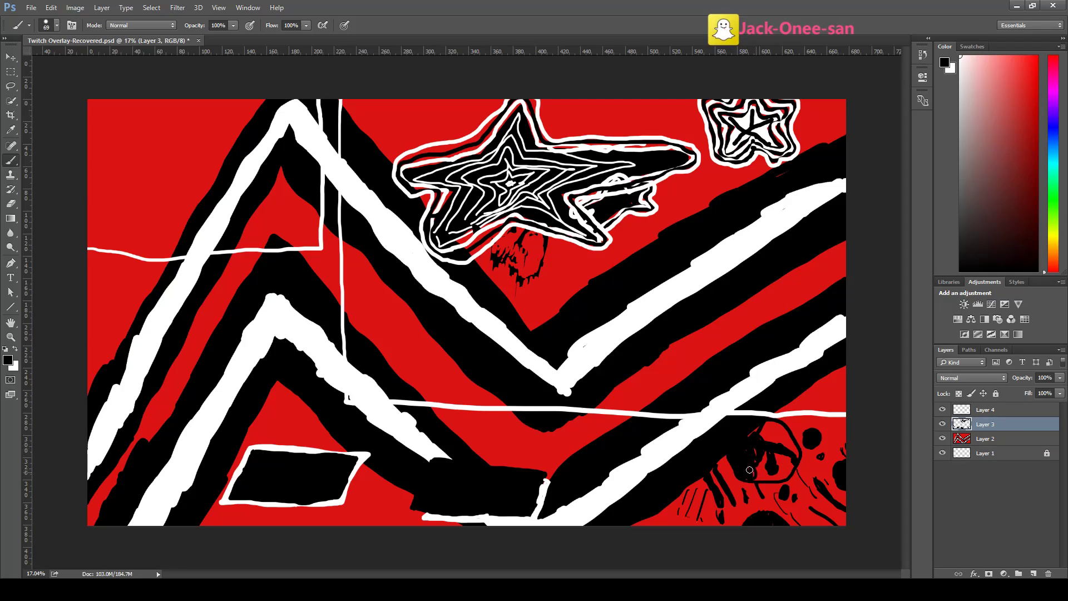
{"action": "left_click_drag", "start_coordinate": [756, 465], "coordinate": [755, 457]}
{"action": "mouse_move", "coordinate": [759, 429]}
{"action": "left_mouse_down"}
{"action": "mouse_move", "coordinate": [763, 457]}
{"action": "mouse_move", "coordinate": [789, 465]}
{"action": "mouse_move", "coordinate": [793, 453]}
{"action": "left_mouse_up"}
{"action": "mouse_move", "coordinate": [785, 433]}
{"action": "left_mouse_down"}
{"action": "mouse_move", "coordinate": [763, 441]}
{"action": "mouse_move", "coordinate": [785, 446]}
{"action": "mouse_move", "coordinate": [778, 430]}
{"action": "mouse_move", "coordinate": [776, 462]}
{"action": "mouse_move", "coordinate": [792, 464]}
{"action": "mouse_move", "coordinate": [790, 473]}
{"action": "mouse_move", "coordinate": [738, 472]}
{"action": "mouse_move", "coordinate": [781, 476]}
{"action": "mouse_move", "coordinate": [784, 498]}
{"action": "mouse_move", "coordinate": [795, 472]}
{"action": "left_mouse_up"}
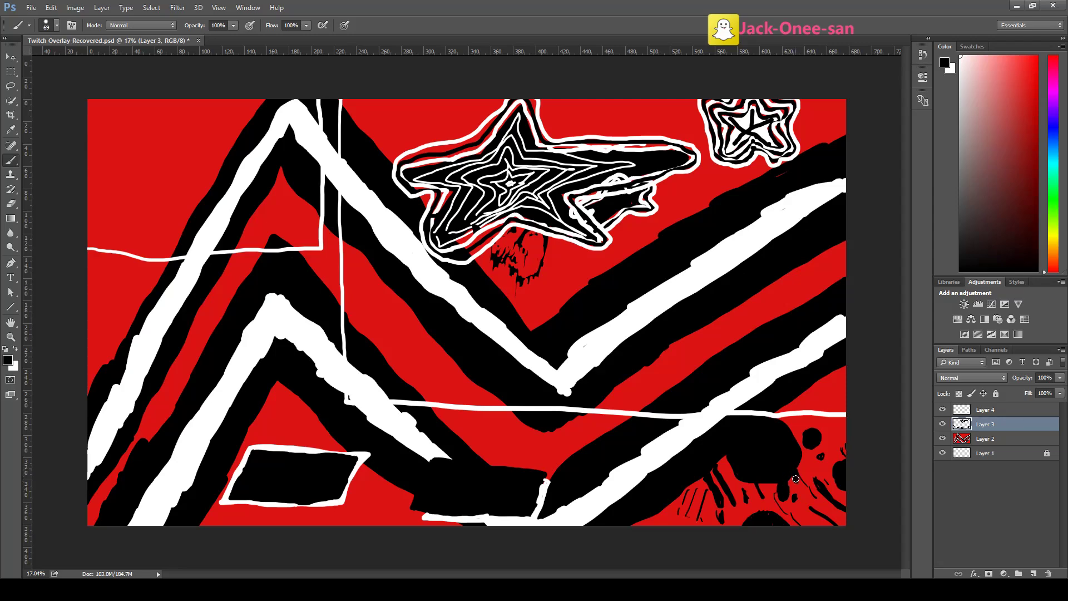
{"action": "mouse_move", "coordinate": [798, 453]}
{"action": "left_mouse_down"}
{"action": "mouse_move", "coordinate": [801, 467]}
{"action": "mouse_move", "coordinate": [795, 442]}
{"action": "left_mouse_up"}
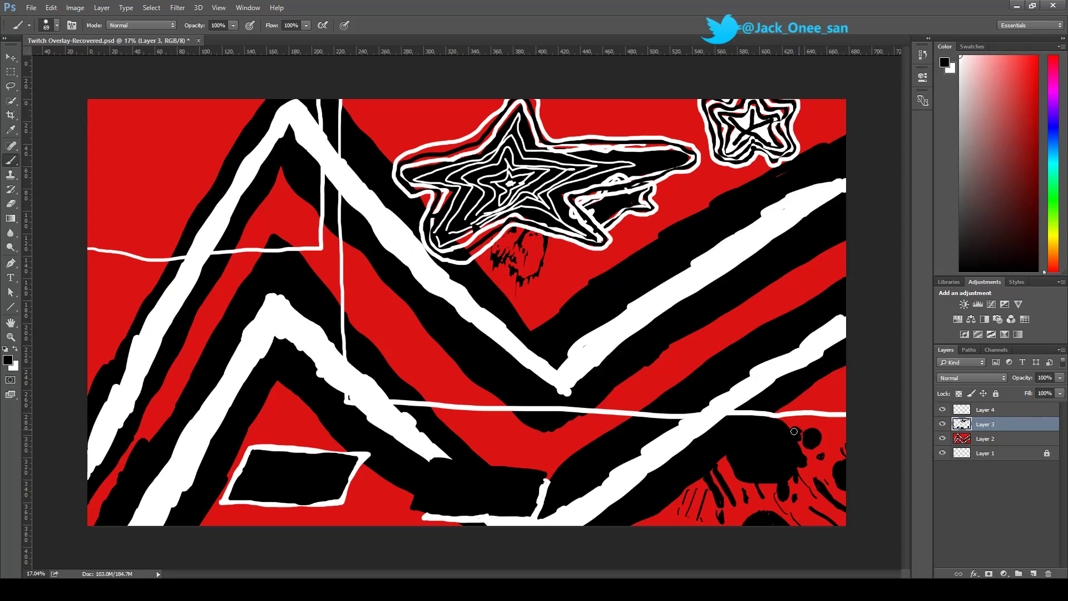
Erase the thin black streaks beside the drips under the lower-right zigzag stripe and save the document
{"action": "left_click", "coordinate": [743, 479]}
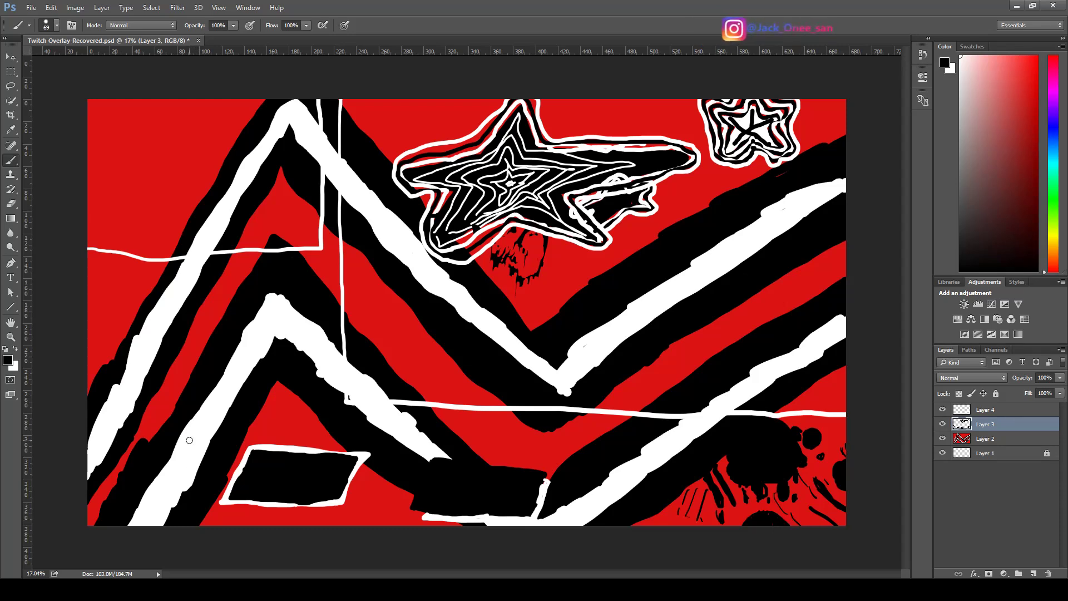
{"action": "key", "text": "e"}
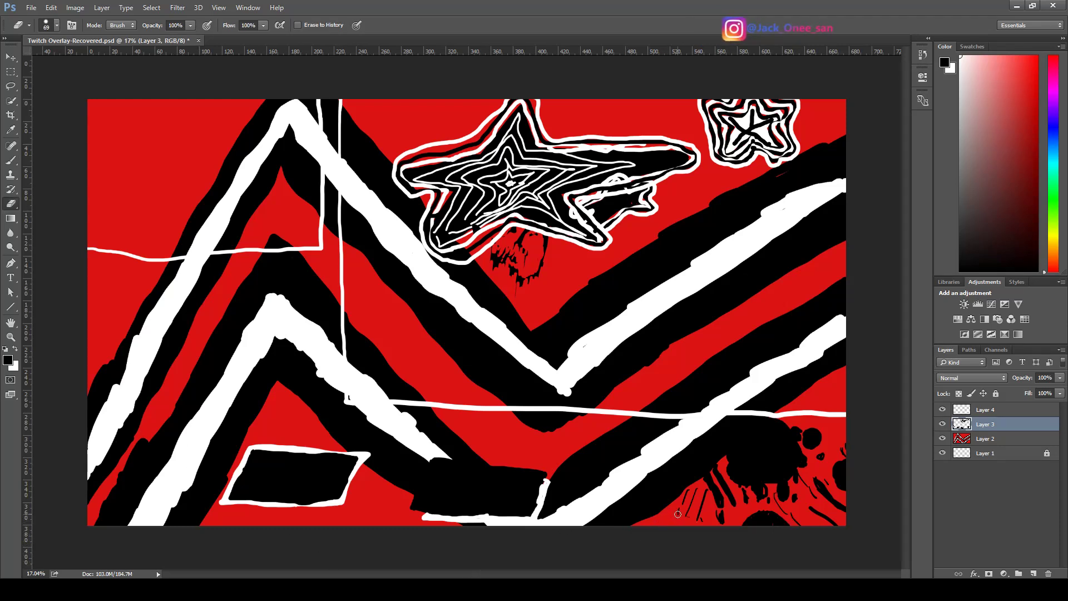
{"action": "mouse_move", "coordinate": [676, 510]}
{"action": "left_mouse_down"}
{"action": "mouse_move", "coordinate": [696, 503]}
{"action": "mouse_move", "coordinate": [684, 492]}
{"action": "mouse_move", "coordinate": [696, 489]}
{"action": "mouse_move", "coordinate": [701, 513]}
{"action": "left_mouse_up"}
{"action": "key", "text": "ctrl+s"}
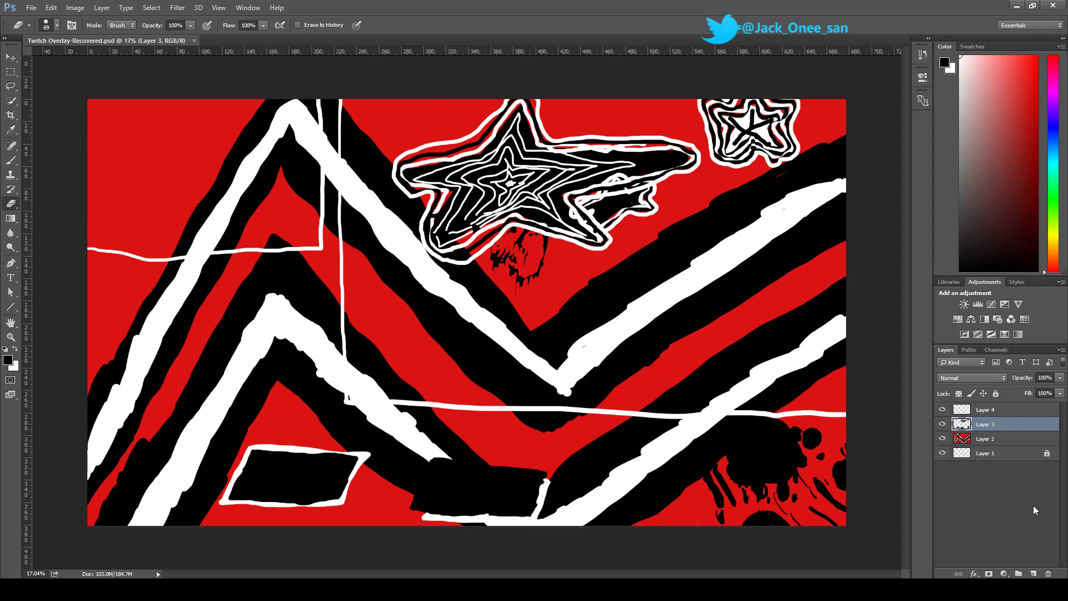
Add a new layer directly beneath Layer 3 and hide Layer 3
{"action": "left_click", "coordinate": [1033, 574]}
{"action": "left_click_drag", "start_coordinate": [995, 426], "coordinate": [994, 441]}
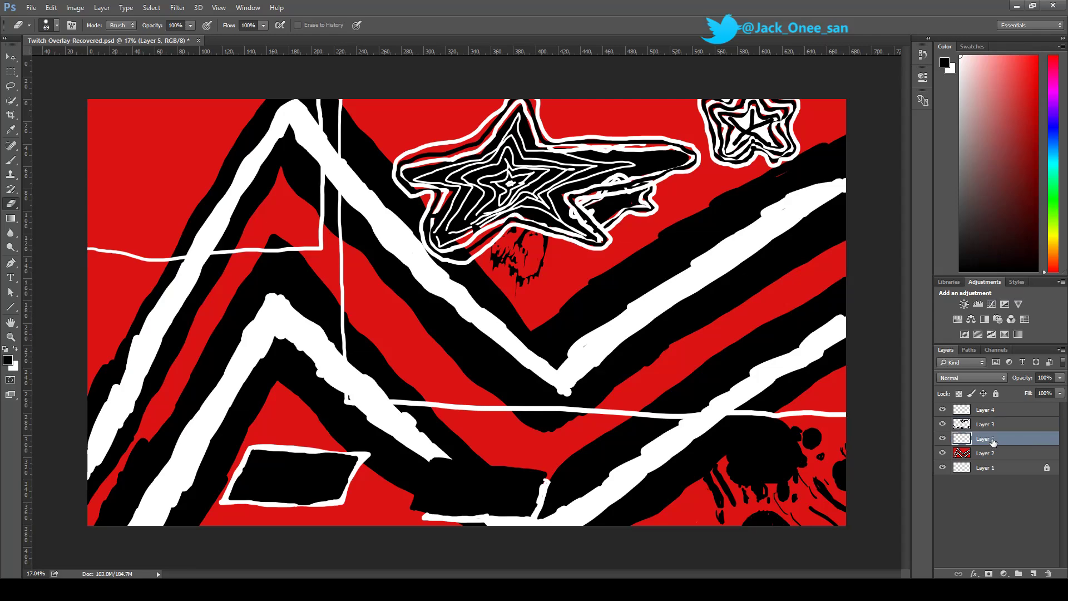
{"action": "left_click", "coordinate": [943, 425]}
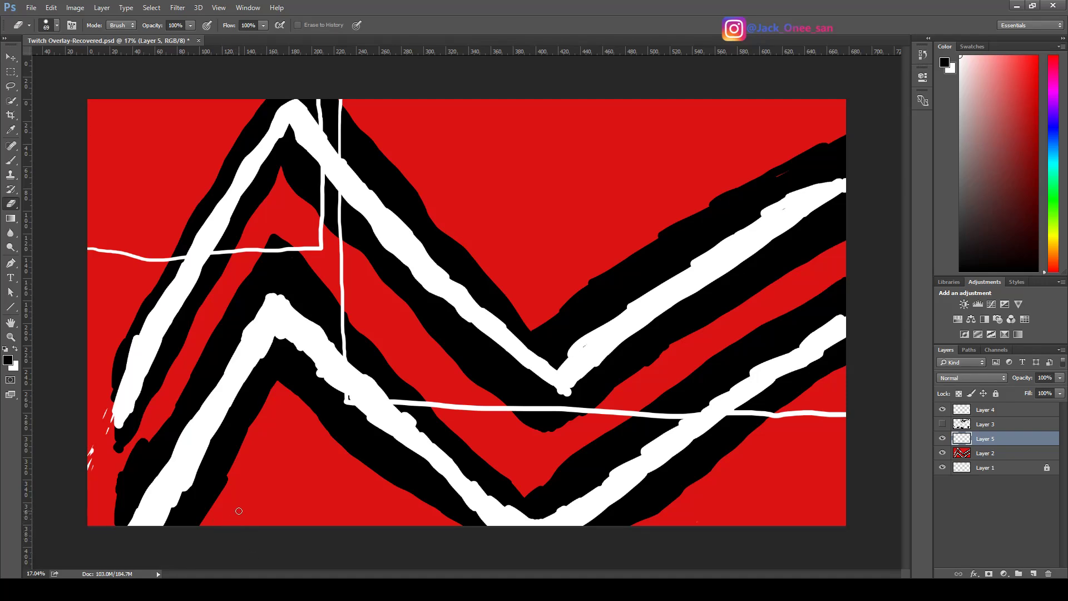
Paint two nested black chevrons rising from the canvas's lower edge beneath the left zigzag peak
{"action": "key", "text": "b"}
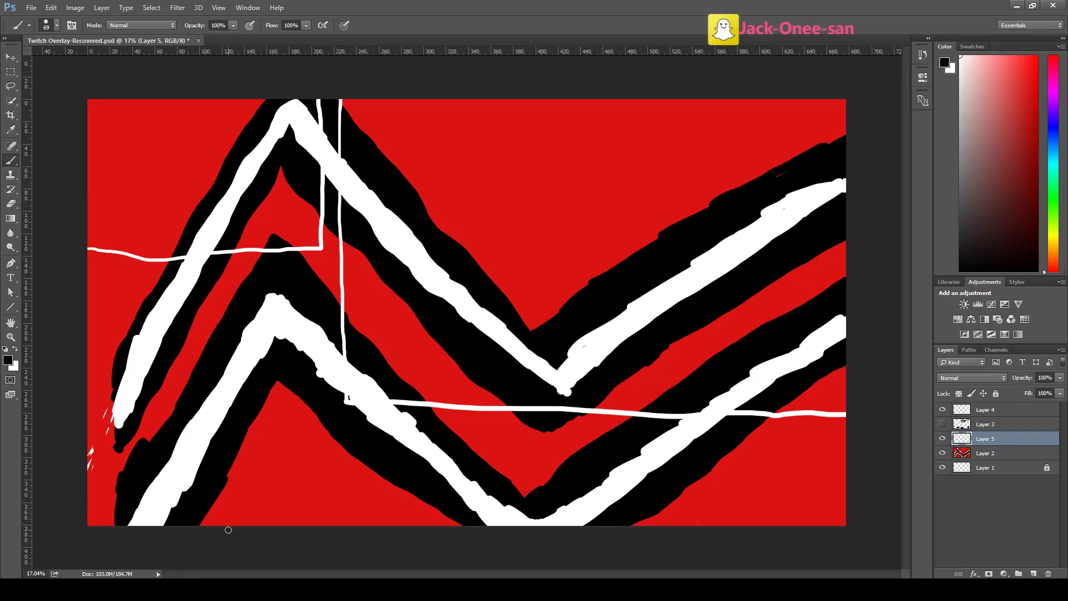
{"action": "mouse_move", "coordinate": [234, 524]}
{"action": "left_mouse_down"}
{"action": "mouse_move", "coordinate": [290, 442]}
{"action": "mouse_move", "coordinate": [423, 528]}
{"action": "left_mouse_up"}
{"action": "mouse_move", "coordinate": [244, 522]}
{"action": "left_mouse_down"}
{"action": "mouse_move", "coordinate": [262, 497]}
{"action": "mouse_move", "coordinate": [246, 519]}
{"action": "mouse_move", "coordinate": [299, 449]}
{"action": "mouse_move", "coordinate": [289, 451]}
{"action": "mouse_move", "coordinate": [413, 527]}
{"action": "mouse_move", "coordinate": [289, 453]}
{"action": "mouse_move", "coordinate": [244, 526]}
{"action": "mouse_move", "coordinate": [261, 526]}
{"action": "mouse_move", "coordinate": [305, 482]}
{"action": "mouse_move", "coordinate": [384, 529]}
{"action": "left_mouse_up"}
{"action": "mouse_move", "coordinate": [282, 517]}
{"action": "left_mouse_down"}
{"action": "mouse_move", "coordinate": [271, 528]}
{"action": "mouse_move", "coordinate": [308, 485]}
{"action": "mouse_move", "coordinate": [362, 521]}
{"action": "mouse_move", "coordinate": [312, 491]}
{"action": "mouse_move", "coordinate": [256, 510]}
{"action": "mouse_move", "coordinate": [292, 526]}
{"action": "left_mouse_up"}
Fill the gap between the two small chevrons with a white stripe and touch up its peak in black and white
{"action": "key", "text": "x"}
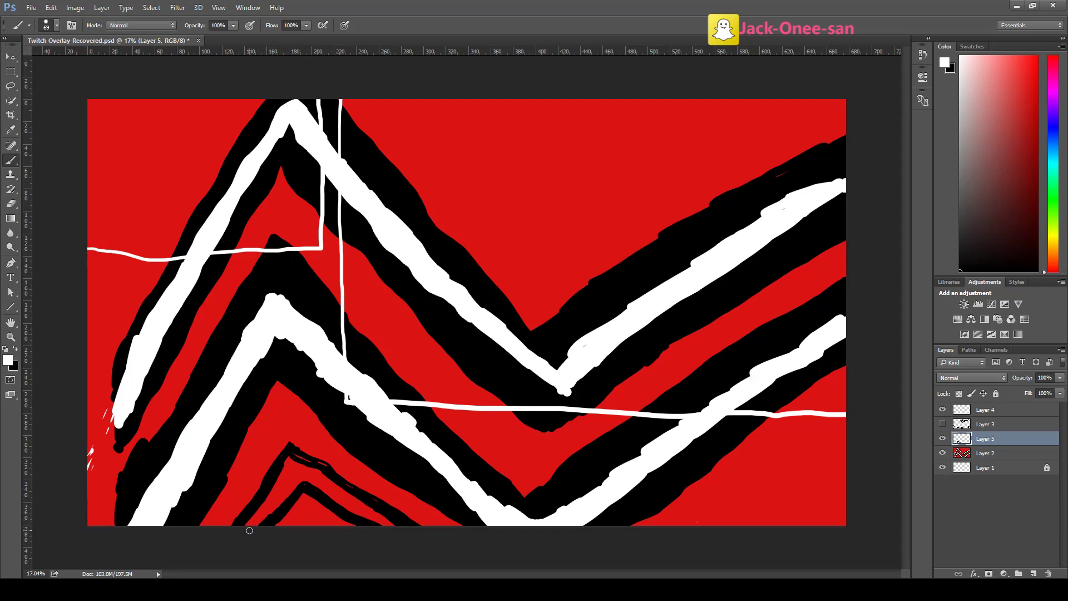
{"action": "mouse_move", "coordinate": [249, 527]}
{"action": "left_mouse_down"}
{"action": "mouse_move", "coordinate": [302, 473]}
{"action": "mouse_move", "coordinate": [394, 529]}
{"action": "left_mouse_up"}
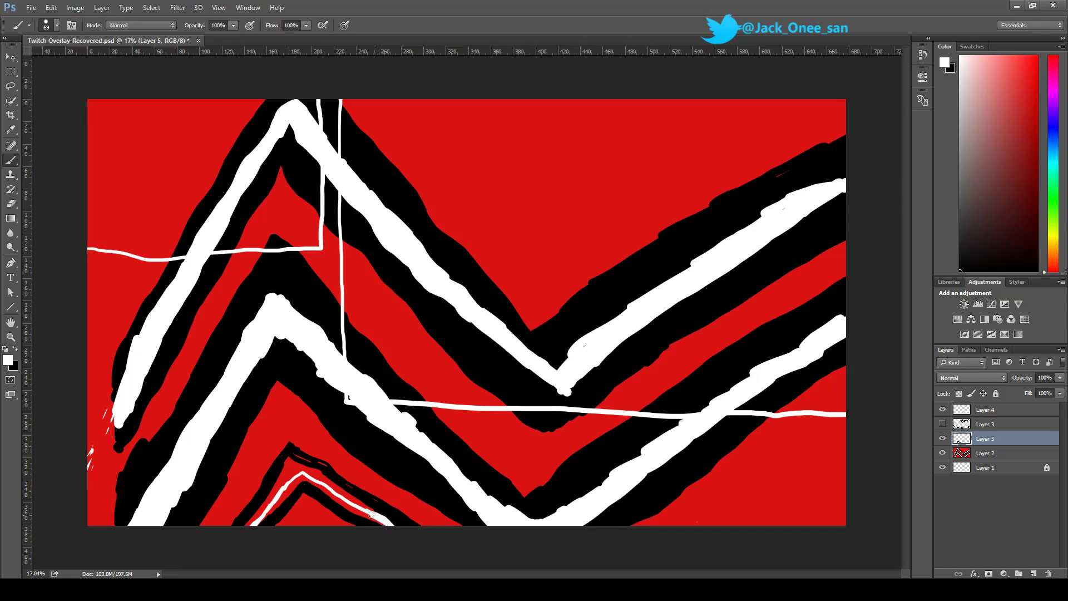
{"action": "mouse_move", "coordinate": [384, 522]}
{"action": "left_mouse_down"}
{"action": "mouse_move", "coordinate": [363, 512]}
{"action": "mouse_move", "coordinate": [374, 518]}
{"action": "left_mouse_up"}
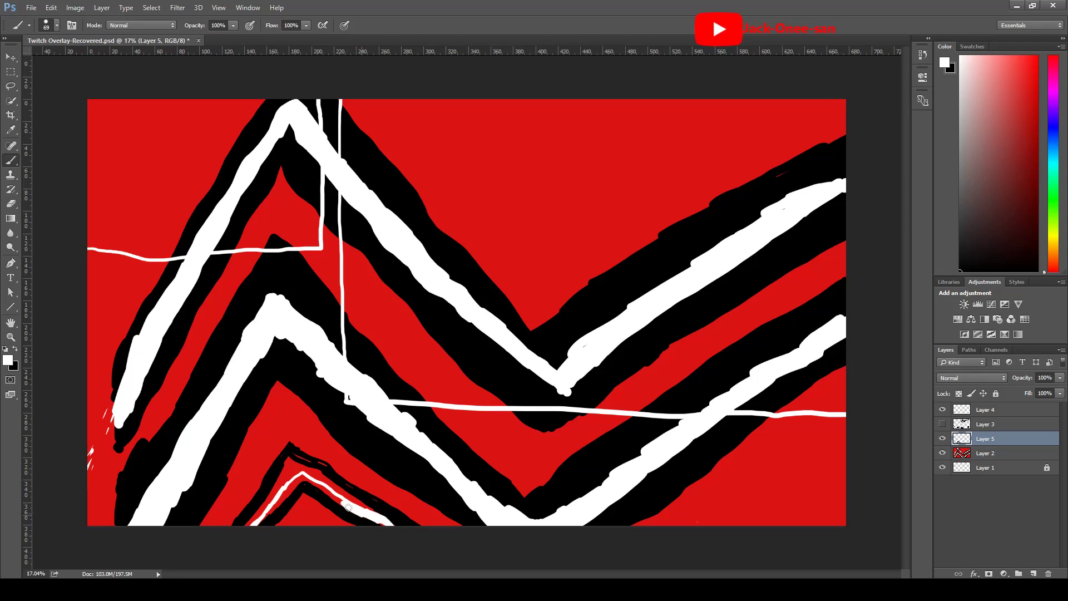
{"action": "mouse_move", "coordinate": [331, 493]}
{"action": "left_mouse_down"}
{"action": "mouse_move", "coordinate": [307, 479]}
{"action": "mouse_move", "coordinate": [257, 521]}
{"action": "mouse_move", "coordinate": [287, 462]}
{"action": "mouse_move", "coordinate": [278, 481]}
{"action": "mouse_move", "coordinate": [290, 483]}
{"action": "mouse_move", "coordinate": [276, 496]}
{"action": "left_mouse_up"}
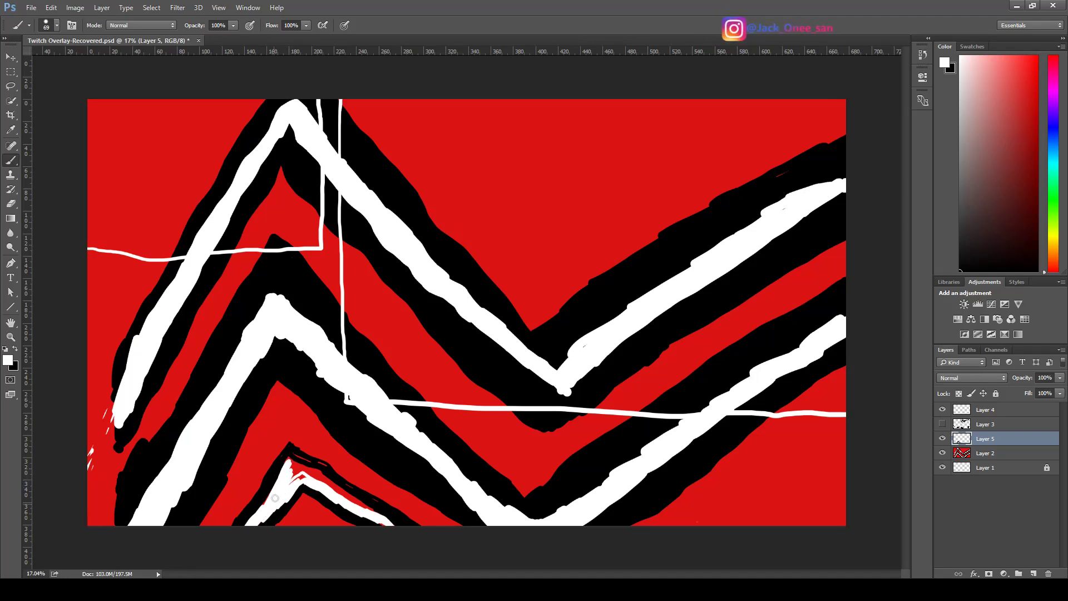
{"action": "key", "text": "x"}
{"action": "mouse_move", "coordinate": [282, 489]}
{"action": "left_mouse_down"}
{"action": "mouse_move", "coordinate": [269, 500]}
{"action": "mouse_move", "coordinate": [291, 461]}
{"action": "mouse_move", "coordinate": [279, 478]}
{"action": "mouse_move", "coordinate": [296, 463]}
{"action": "mouse_move", "coordinate": [366, 506]}
{"action": "mouse_move", "coordinate": [300, 463]}
{"action": "mouse_move", "coordinate": [350, 495]}
{"action": "mouse_move", "coordinate": [331, 478]}
{"action": "left_mouse_up"}
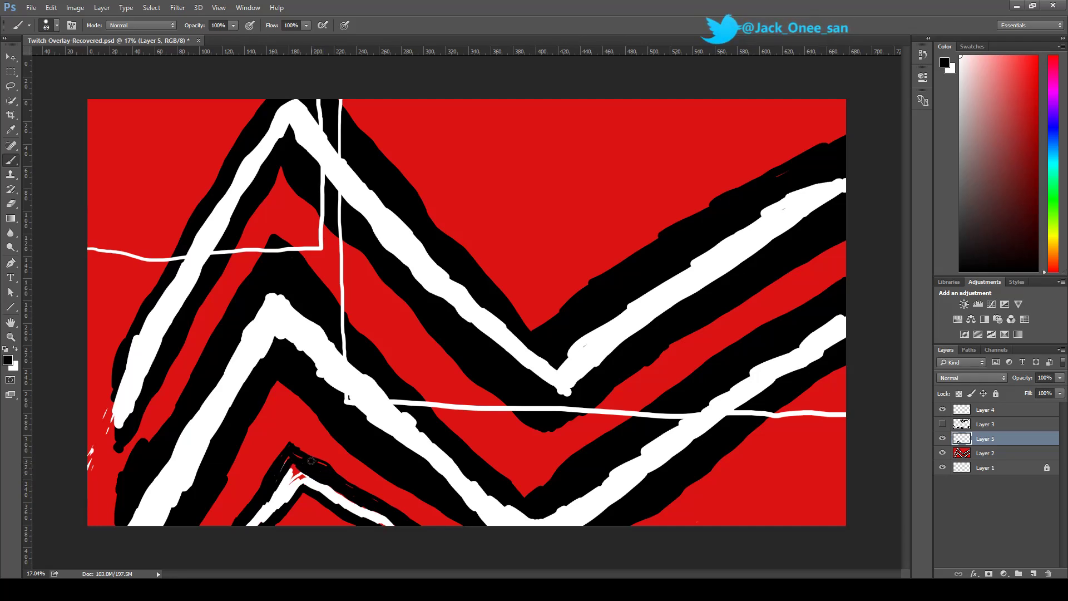
{"action": "key", "text": "x"}
{"action": "mouse_move", "coordinate": [296, 476]}
{"action": "left_mouse_down"}
{"action": "mouse_move", "coordinate": [294, 466]}
{"action": "mouse_move", "coordinate": [297, 478]}
{"action": "left_mouse_up"}
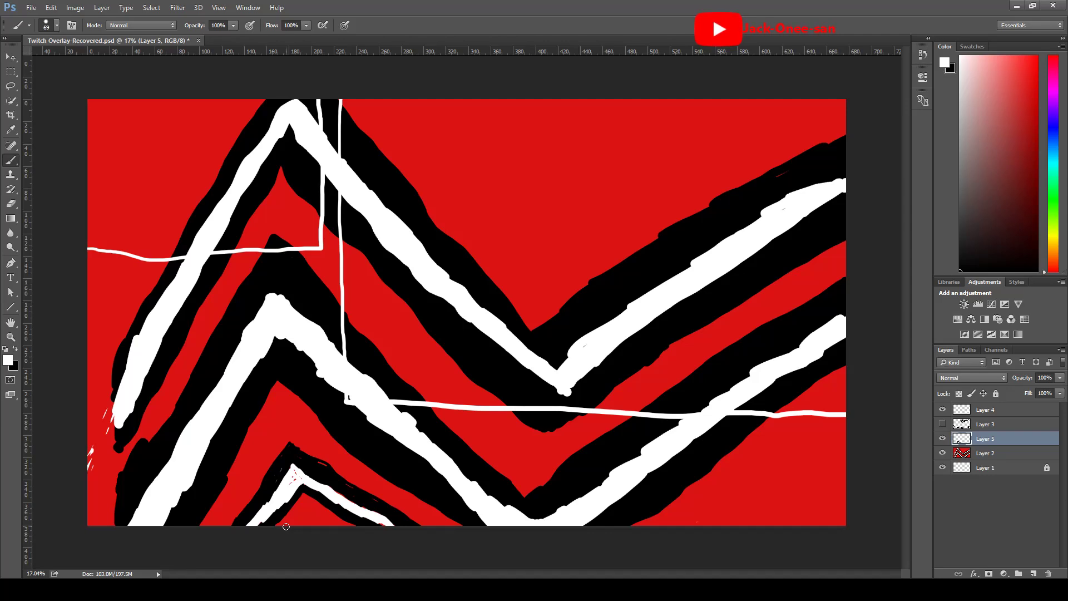
Hide Layer 4 and Layer 1, and merge the new chevron layer with the zigzag artwork on Layer 2
{"action": "left_click", "coordinate": [942, 439]}
{"action": "left_click", "coordinate": [943, 439]}
{"action": "left_click", "coordinate": [942, 410]}
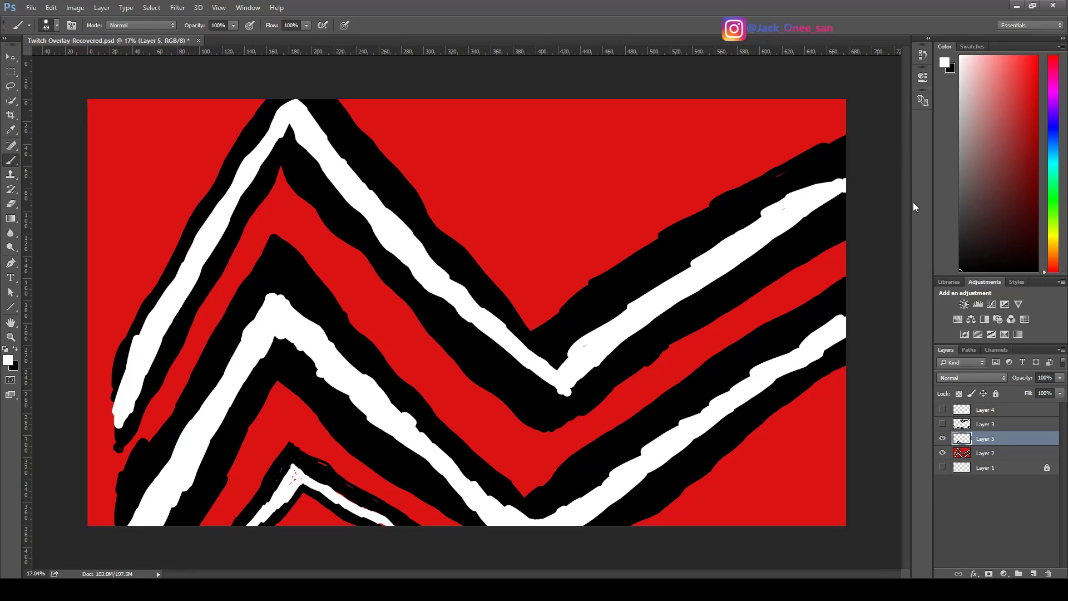
{"action": "key", "text": "ctrl+shift+e"}
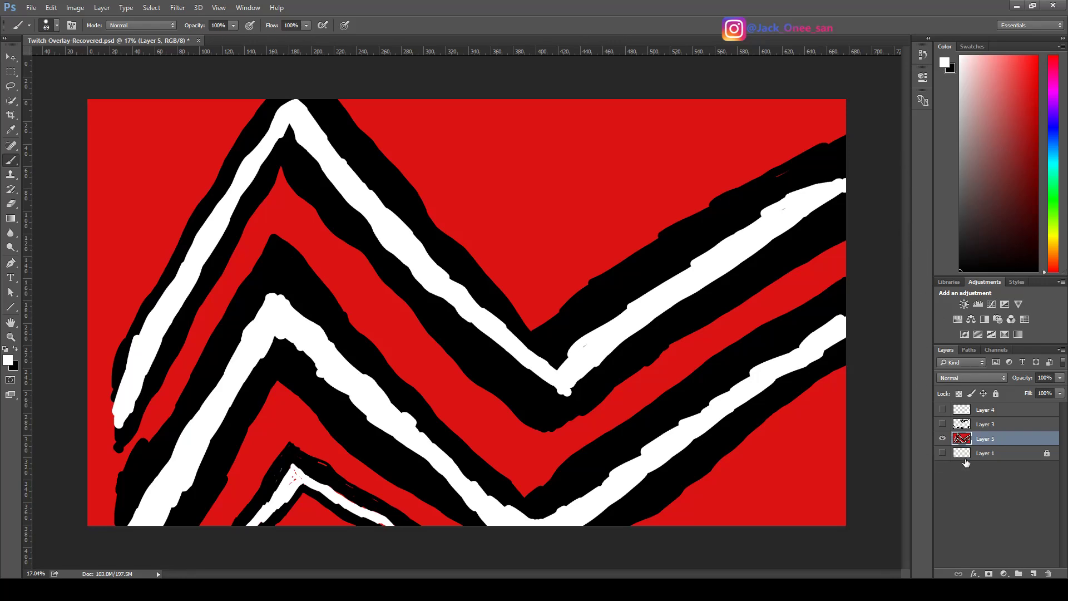
{"action": "left_click", "coordinate": [942, 439]}
{"action": "left_click", "coordinate": [942, 440]}
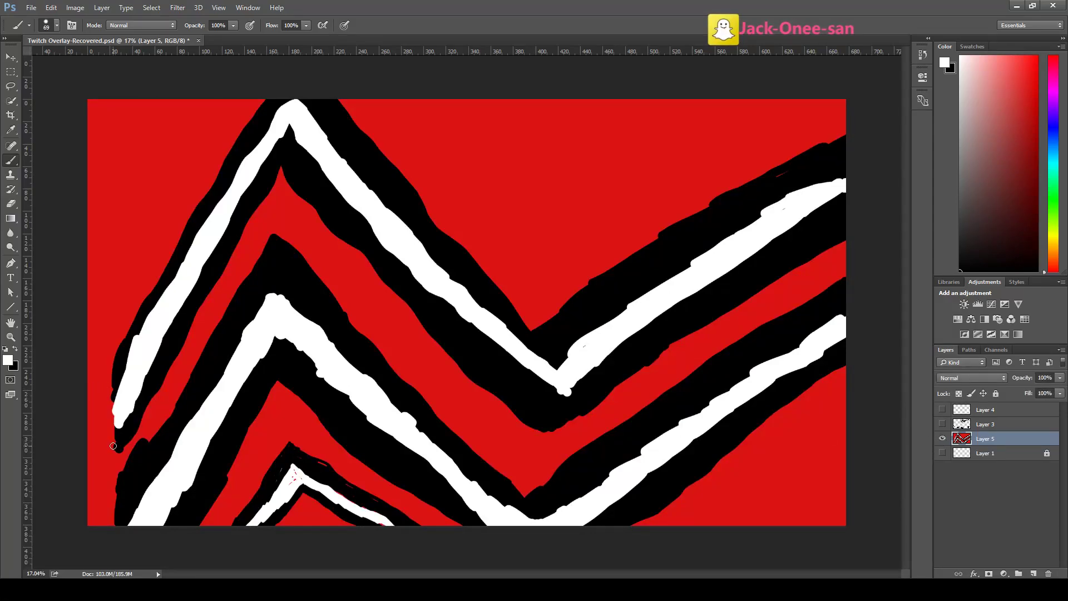
Extend the upper zigzag stripe's black borders and white center down to the canvas's left edge
{"action": "key", "text": "x"}
{"action": "mouse_move", "coordinate": [117, 448]}
{"action": "left_mouse_down"}
{"action": "mouse_move", "coordinate": [81, 489]}
{"action": "mouse_move", "coordinate": [122, 450]}
{"action": "mouse_move", "coordinate": [91, 490]}
{"action": "mouse_move", "coordinate": [111, 439]}
{"action": "left_mouse_up"}
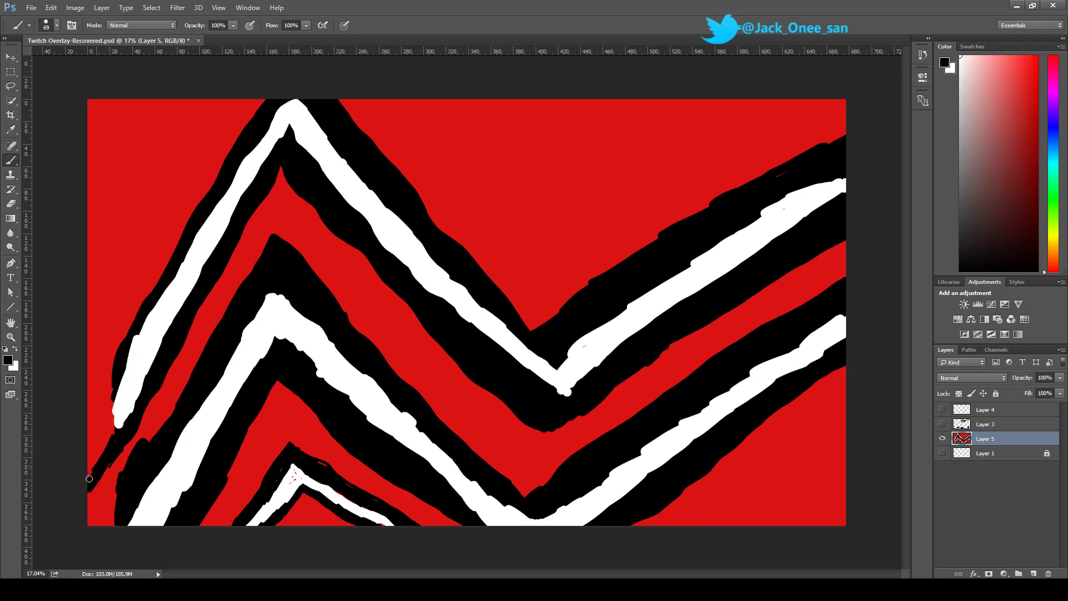
{"action": "mouse_move", "coordinate": [113, 400]}
{"action": "left_mouse_down"}
{"action": "mouse_move", "coordinate": [90, 442]}
{"action": "mouse_move", "coordinate": [112, 403]}
{"action": "mouse_move", "coordinate": [90, 436]}
{"action": "mouse_move", "coordinate": [115, 368]}
{"action": "mouse_move", "coordinate": [88, 420]}
{"action": "mouse_move", "coordinate": [99, 405]}
{"action": "left_mouse_up"}
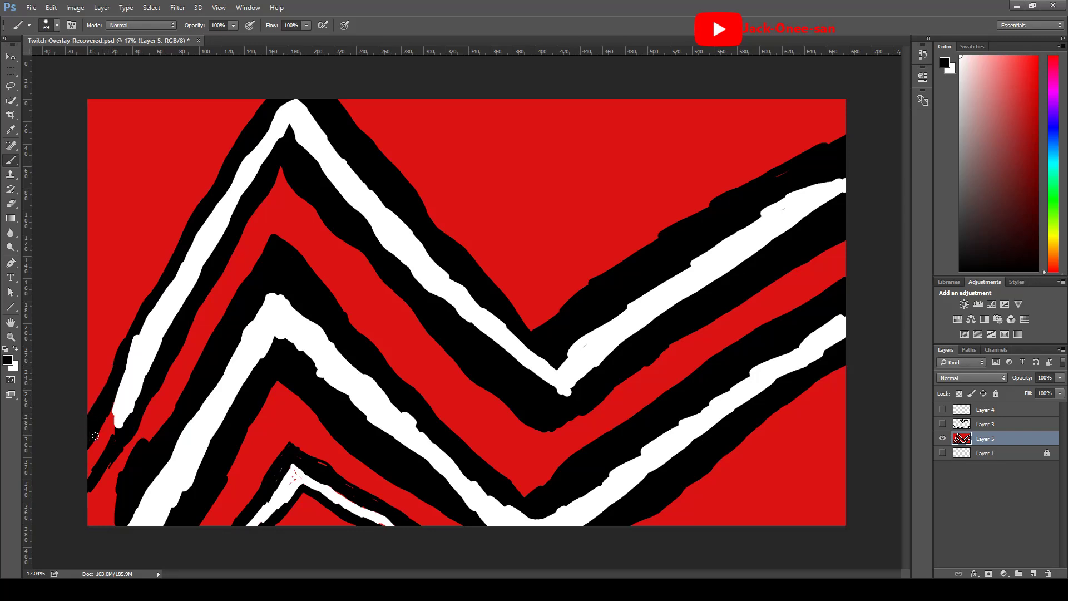
{"action": "key", "text": "x"}
{"action": "mouse_move", "coordinate": [106, 444]}
{"action": "left_mouse_down"}
{"action": "mouse_move", "coordinate": [90, 469]}
{"action": "mouse_move", "coordinate": [116, 408]}
{"action": "mouse_move", "coordinate": [84, 458]}
{"action": "mouse_move", "coordinate": [114, 425]}
{"action": "left_mouse_up"}
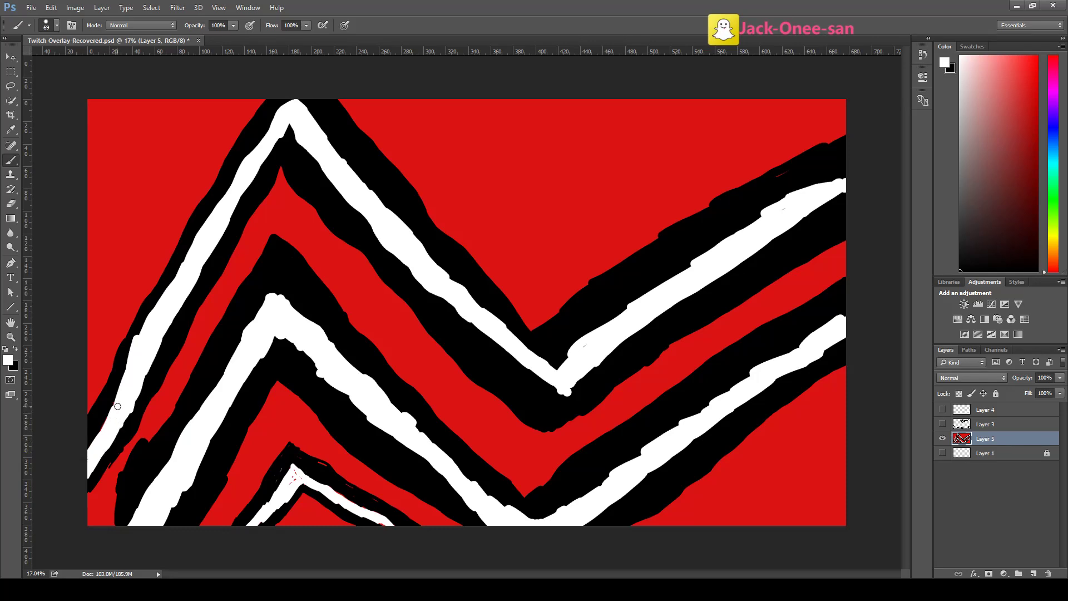
Toggle Layer 3 on and off to compare its stars, panels and splatters with the repainted zigzag background
{"action": "left_click", "coordinate": [1016, 427]}
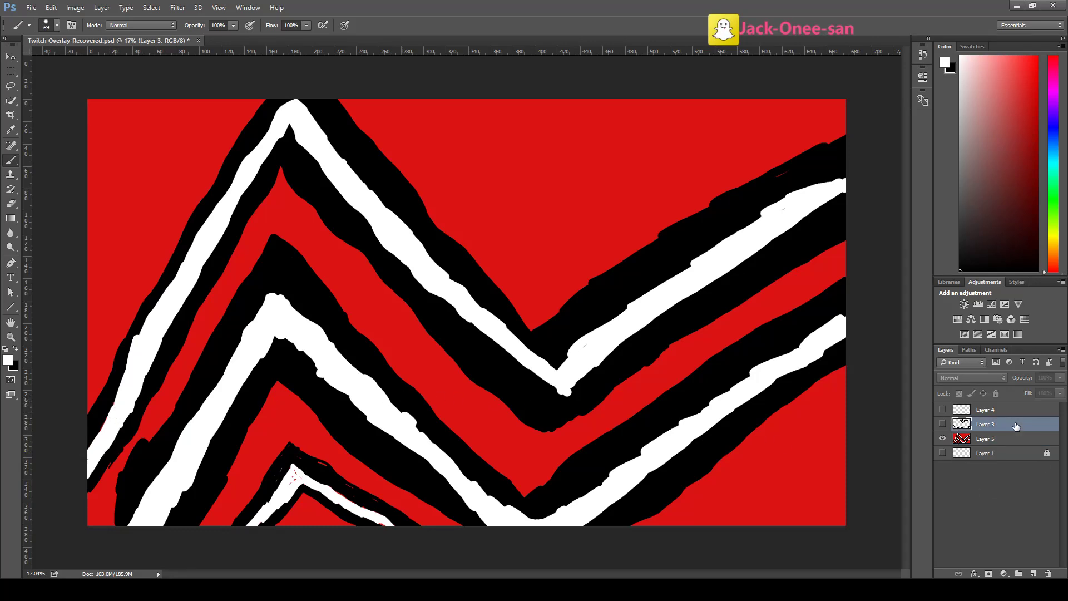
{"action": "left_click", "coordinate": [942, 425]}
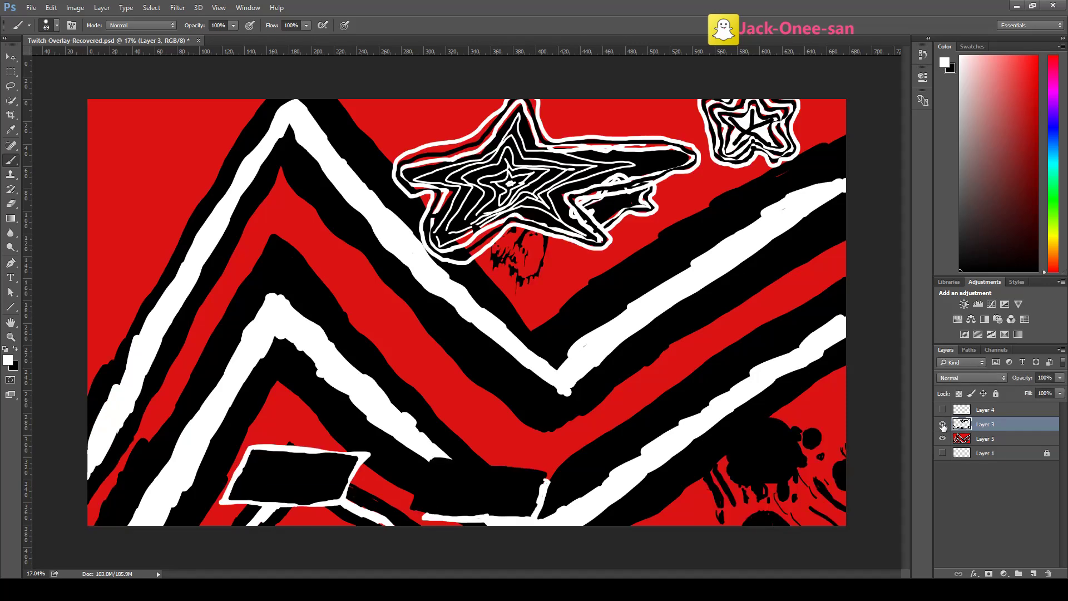
{"action": "left_click", "coordinate": [943, 425]}
{"action": "left_click", "coordinate": [942, 425]}
{"action": "left_click", "coordinate": [943, 425]}
{"action": "left_click", "coordinate": [943, 426]}
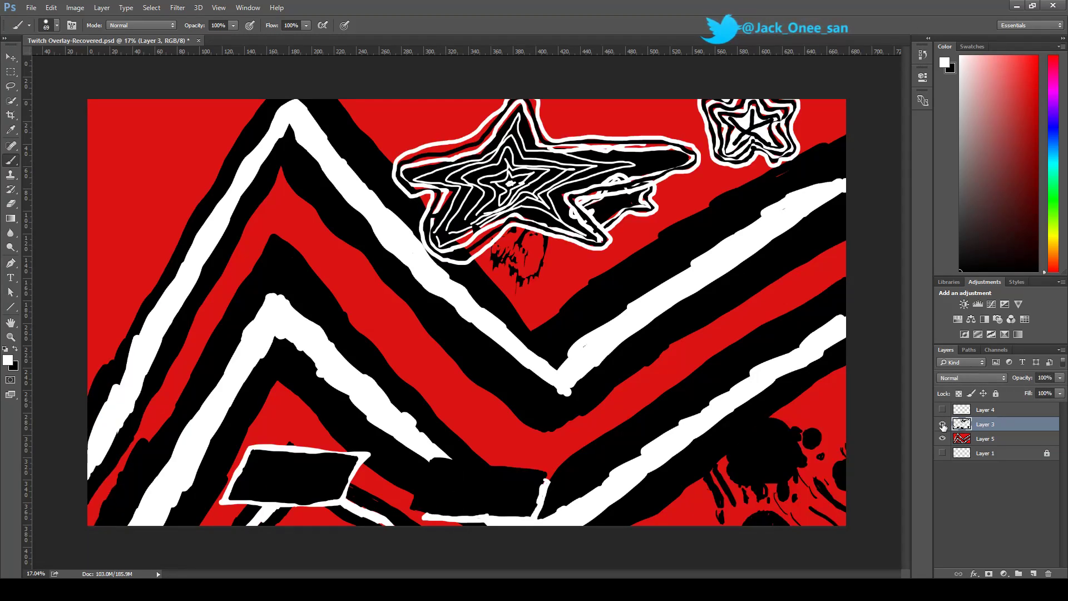
{"action": "left_click", "coordinate": [942, 425]}
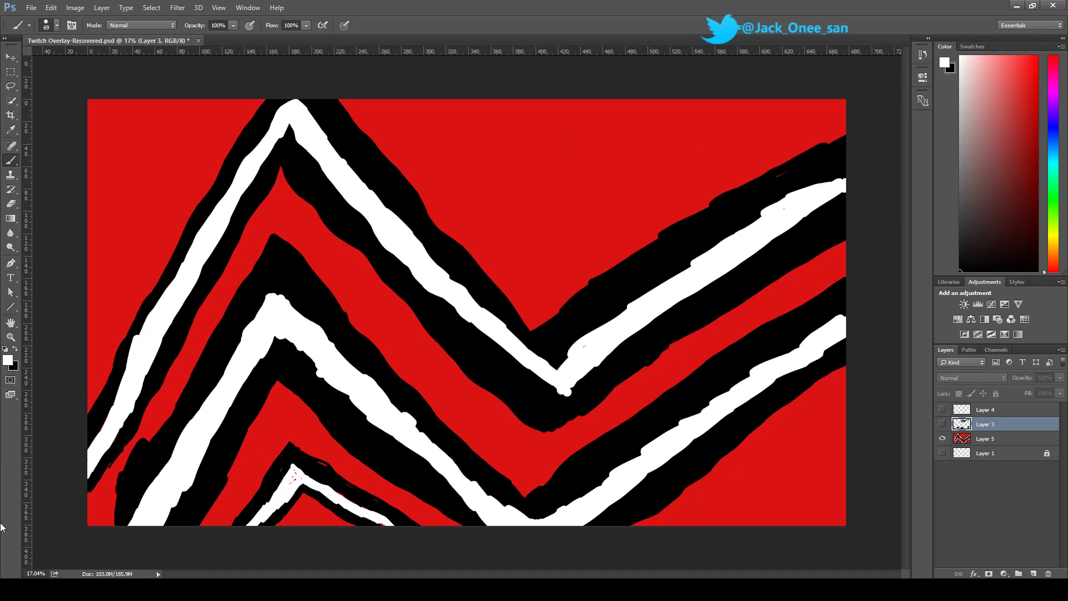
Widen the black borders of both zigzag stripes on Layer 5 toward the canvas's lower-left corner and left edge
{"action": "key", "text": "x"}
{"action": "left_click", "coordinate": [1001, 439]}
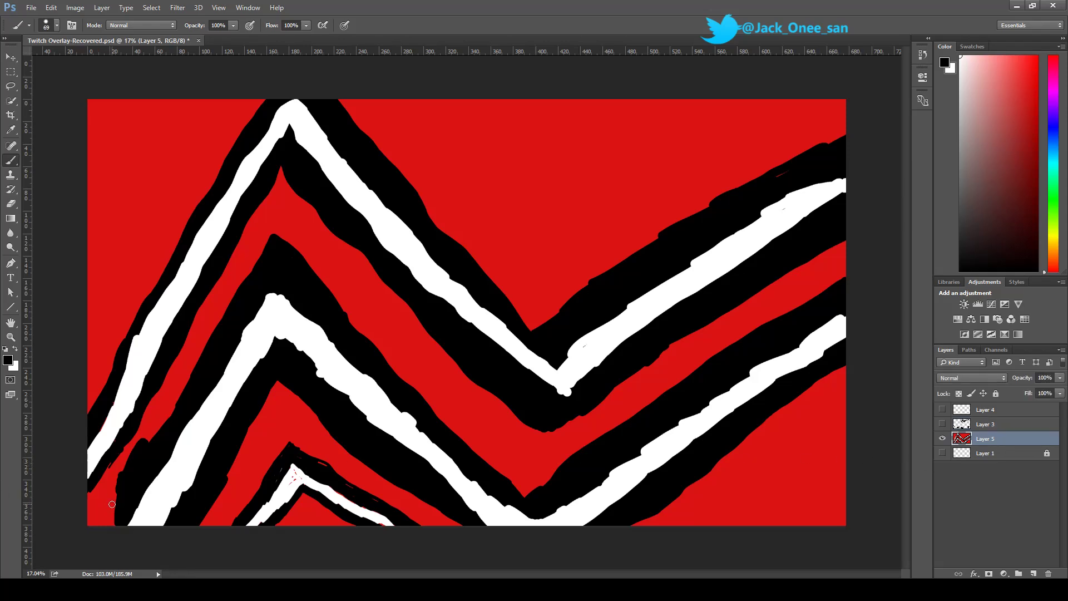
{"action": "left_click_drag", "start_coordinate": [115, 494], "coordinate": [110, 532]}
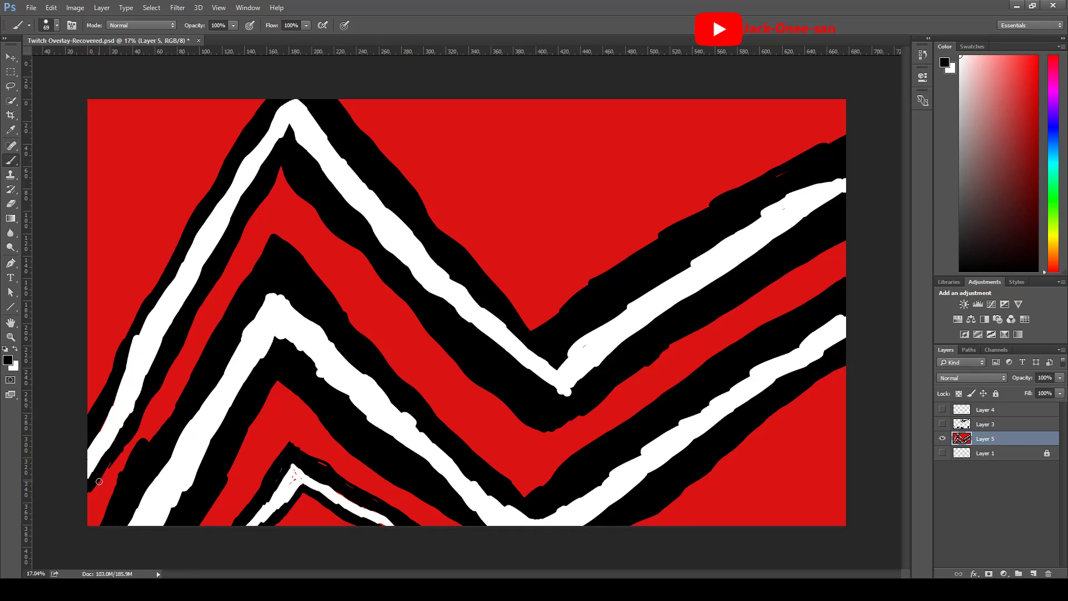
{"action": "left_click_drag", "start_coordinate": [111, 466], "coordinate": [92, 497]}
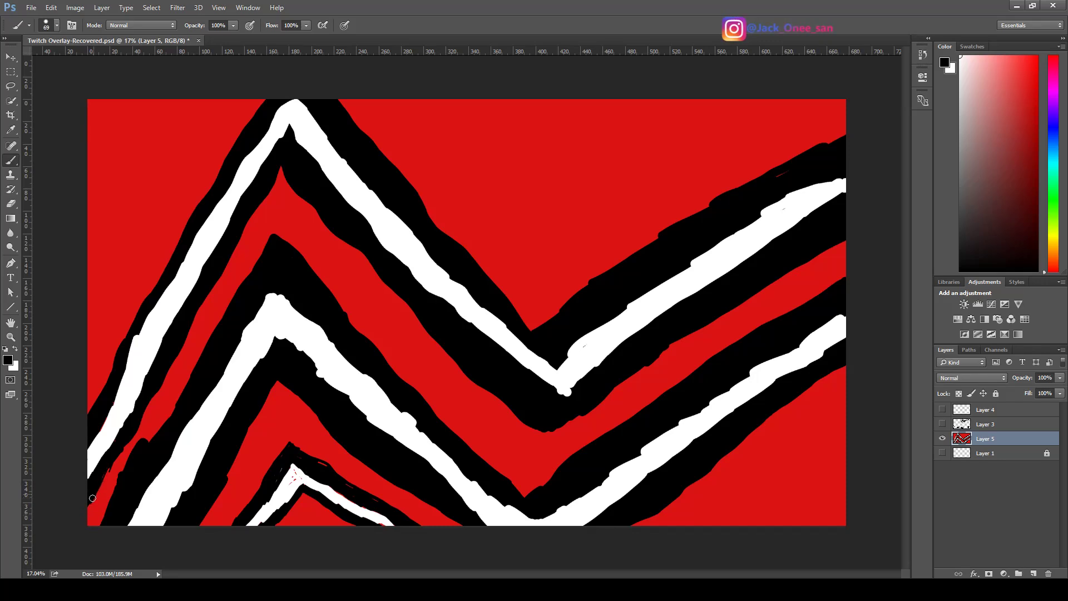
{"action": "left_click_drag", "start_coordinate": [110, 461], "coordinate": [83, 516]}
{"action": "left_click_drag", "start_coordinate": [99, 401], "coordinate": [111, 372]}
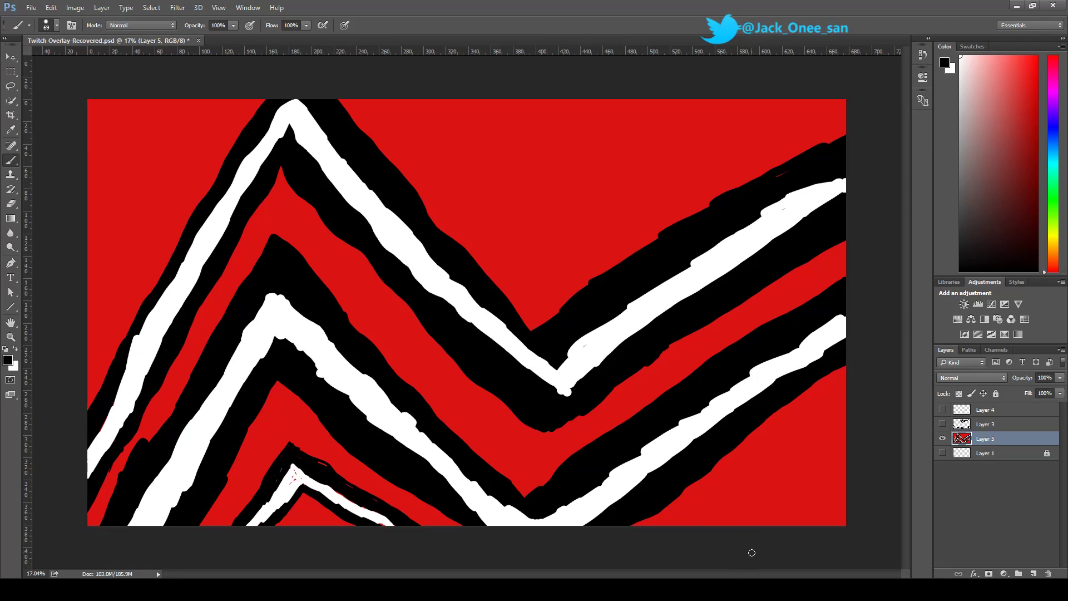
Paint two black diagonal stripes across the canvas's lower-right corner and cover the black tip in the corner with the sampled background red
{"action": "mouse_move", "coordinate": [752, 531]}
{"action": "left_mouse_down"}
{"action": "mouse_move", "coordinate": [832, 476]}
{"action": "mouse_move", "coordinate": [842, 455]}
{"action": "mouse_move", "coordinate": [769, 521]}
{"action": "mouse_move", "coordinate": [844, 462]}
{"action": "mouse_move", "coordinate": [814, 480]}
{"action": "mouse_move", "coordinate": [824, 471]}
{"action": "mouse_move", "coordinate": [842, 471]}
{"action": "left_mouse_up"}
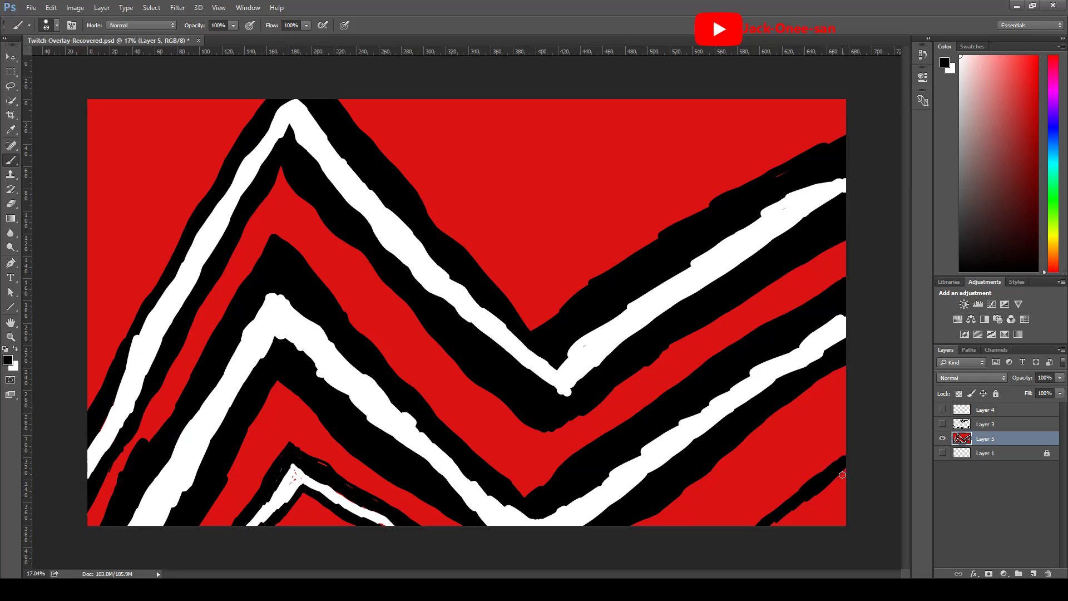
{"action": "mouse_move", "coordinate": [828, 530]}
{"action": "left_mouse_down"}
{"action": "mouse_move", "coordinate": [853, 514]}
{"action": "mouse_move", "coordinate": [796, 538]}
{"action": "mouse_move", "coordinate": [843, 501]}
{"action": "mouse_move", "coordinate": [818, 524]}
{"action": "left_mouse_up"}
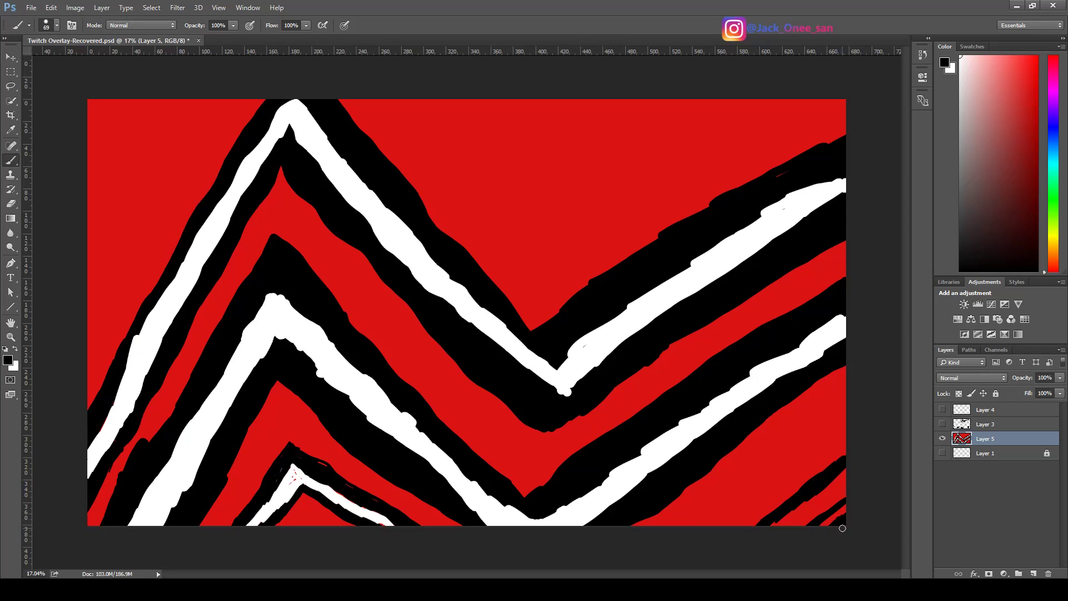
{"action": "key", "text": "e"}
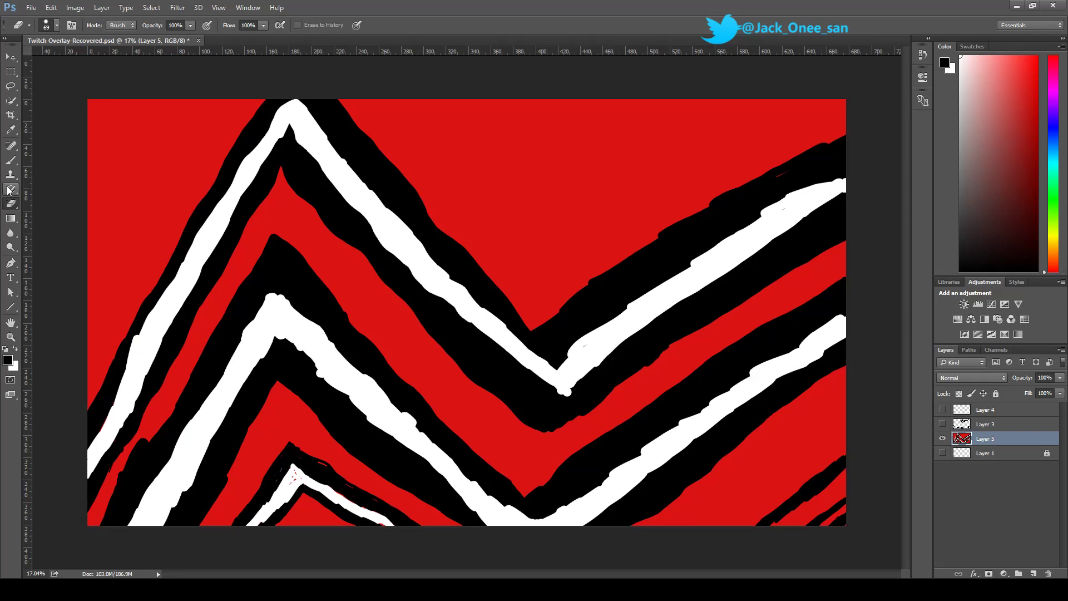
{"action": "left_click", "coordinate": [7, 133]}
{"action": "left_click", "coordinate": [790, 478], "text": "alt"}
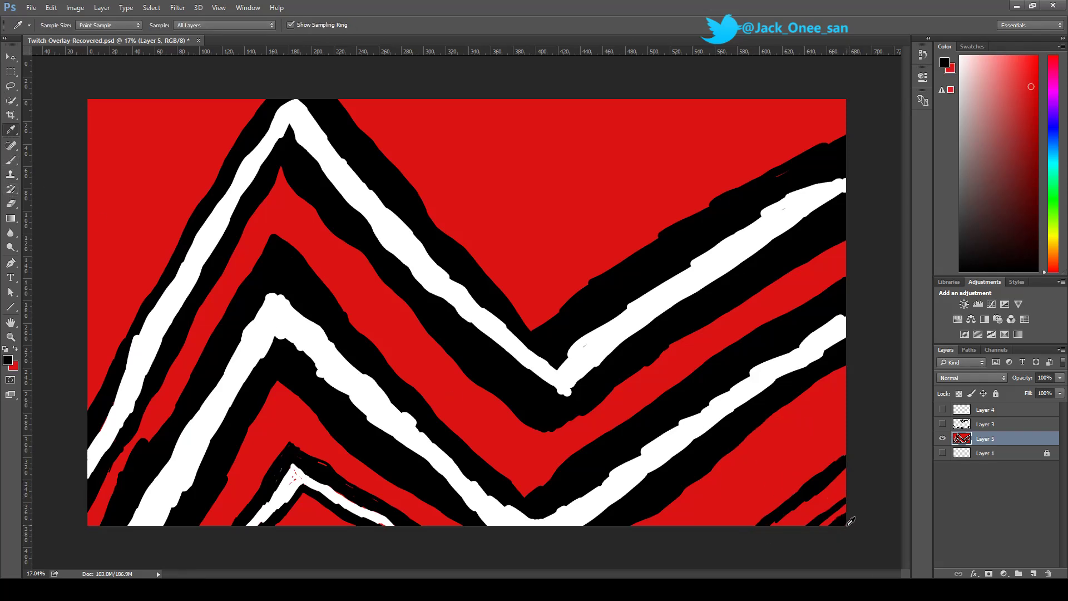
{"action": "key", "text": "b"}
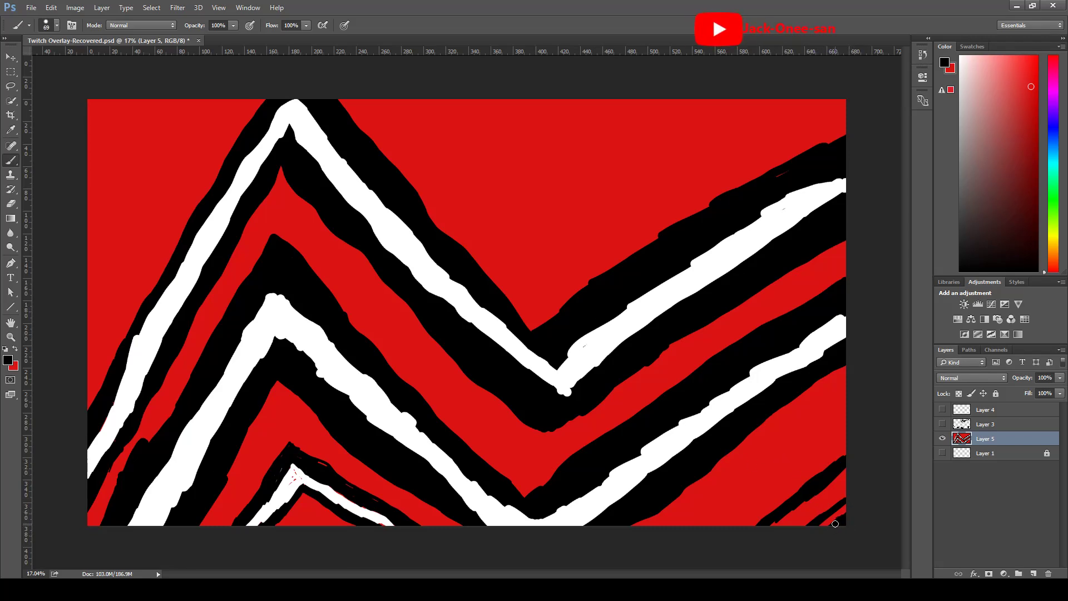
{"action": "key", "text": "x"}
{"action": "key", "text": "x"}
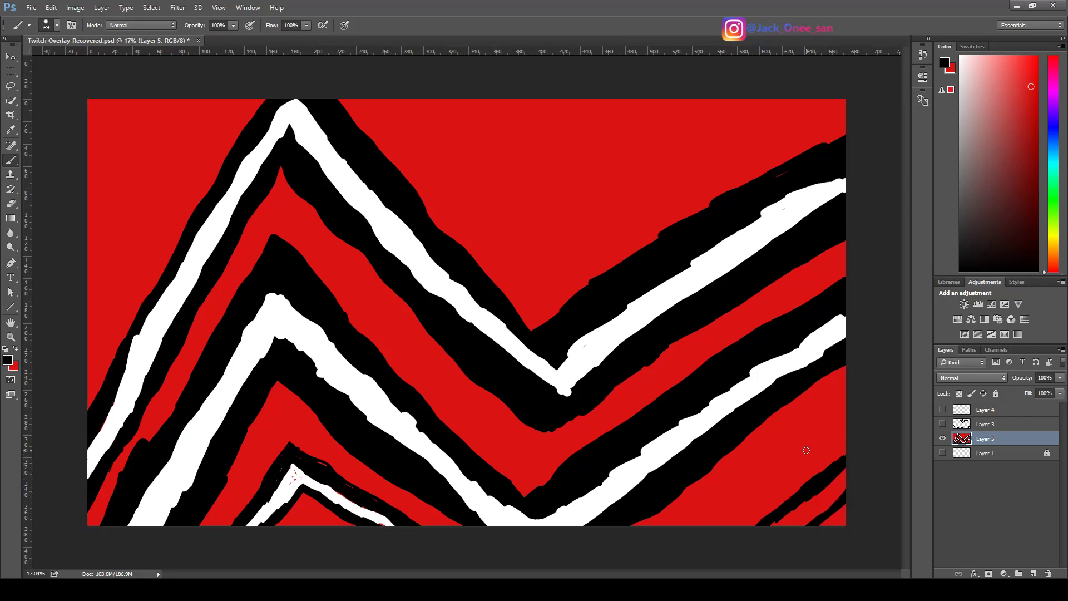
Restore the default black and white colors and paint a white stripe between the two lower-right corner diagonals
{"action": "key", "text": "i"}
{"action": "key", "text": "d"}
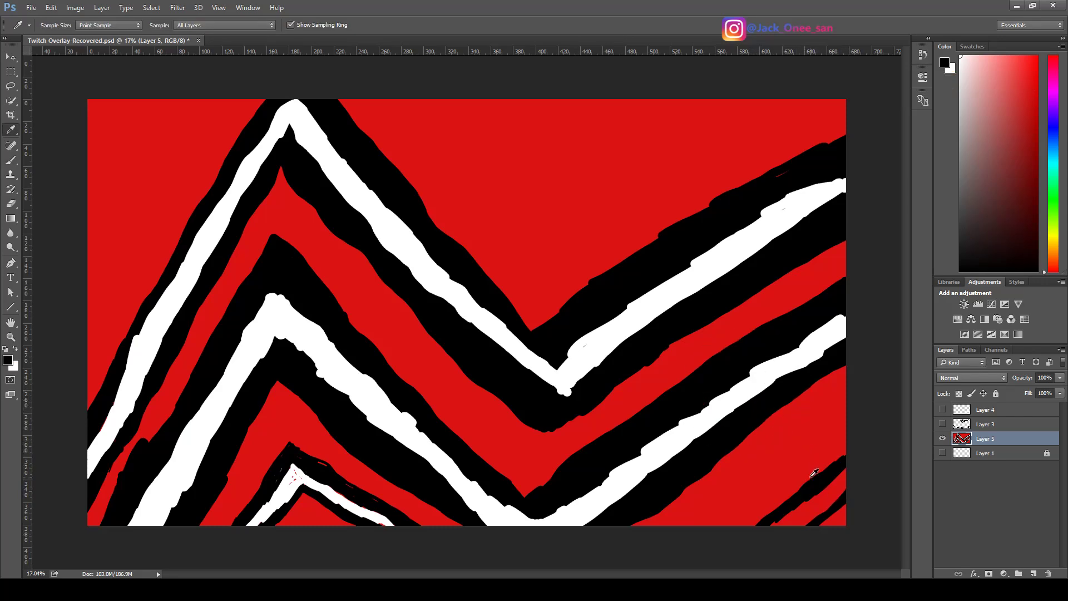
{"action": "key", "text": "b"}
{"action": "key", "text": "x"}
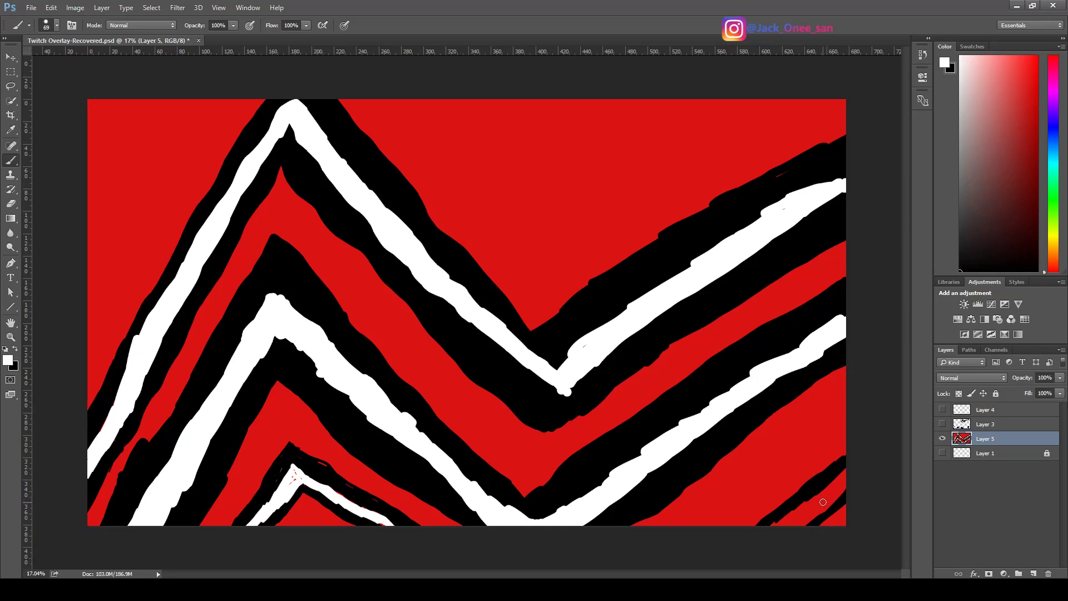
{"action": "mouse_move", "coordinate": [838, 491]}
{"action": "left_mouse_down"}
{"action": "mouse_move", "coordinate": [817, 513]}
{"action": "mouse_move", "coordinate": [850, 479]}
{"action": "mouse_move", "coordinate": [796, 526]}
{"action": "mouse_move", "coordinate": [819, 499]}
{"action": "mouse_move", "coordinate": [781, 531]}
{"action": "mouse_move", "coordinate": [785, 515]}
{"action": "mouse_move", "coordinate": [774, 524]}
{"action": "mouse_move", "coordinate": [824, 510]}
{"action": "mouse_move", "coordinate": [847, 471]}
{"action": "mouse_move", "coordinate": [809, 515]}
{"action": "mouse_move", "coordinate": [842, 486]}
{"action": "mouse_move", "coordinate": [845, 495]}
{"action": "mouse_move", "coordinate": [801, 531]}
{"action": "mouse_move", "coordinate": [813, 523]}
{"action": "mouse_move", "coordinate": [847, 486]}
{"action": "mouse_move", "coordinate": [842, 468]}
{"action": "mouse_move", "coordinate": [834, 486]}
{"action": "mouse_move", "coordinate": [771, 528]}
{"action": "mouse_move", "coordinate": [849, 464]}
{"action": "left_mouse_up"}
{"action": "key", "text": "x"}
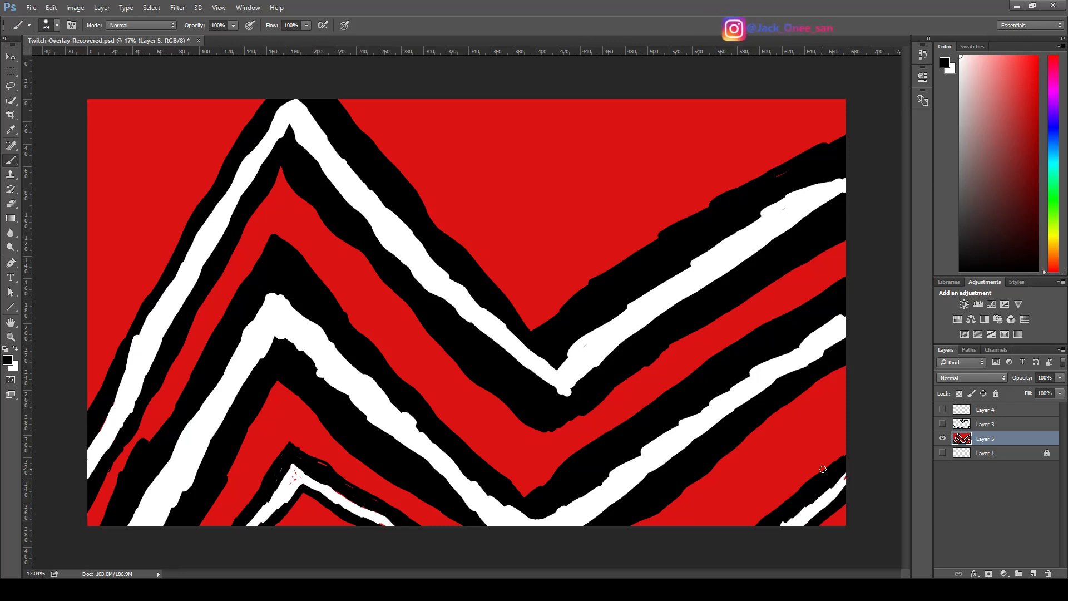
Compare the zigzag background with Layer 3 shown and hidden, leaving Layer 3 visible and showing Layer 4's white divider lines
{"action": "left_click", "coordinate": [942, 425]}
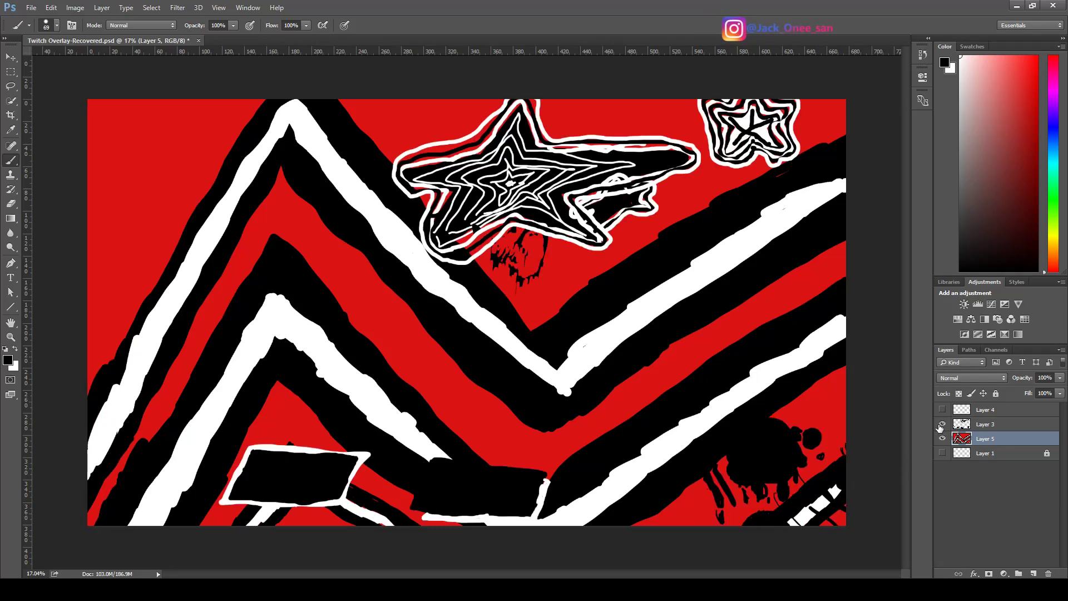
{"action": "left_click", "coordinate": [941, 425]}
{"action": "left_click", "coordinate": [941, 424]}
{"action": "left_click", "coordinate": [942, 425]}
{"action": "left_click", "coordinate": [942, 425]}
{"action": "left_click", "coordinate": [942, 424]}
{"action": "left_click", "coordinate": [942, 425]}
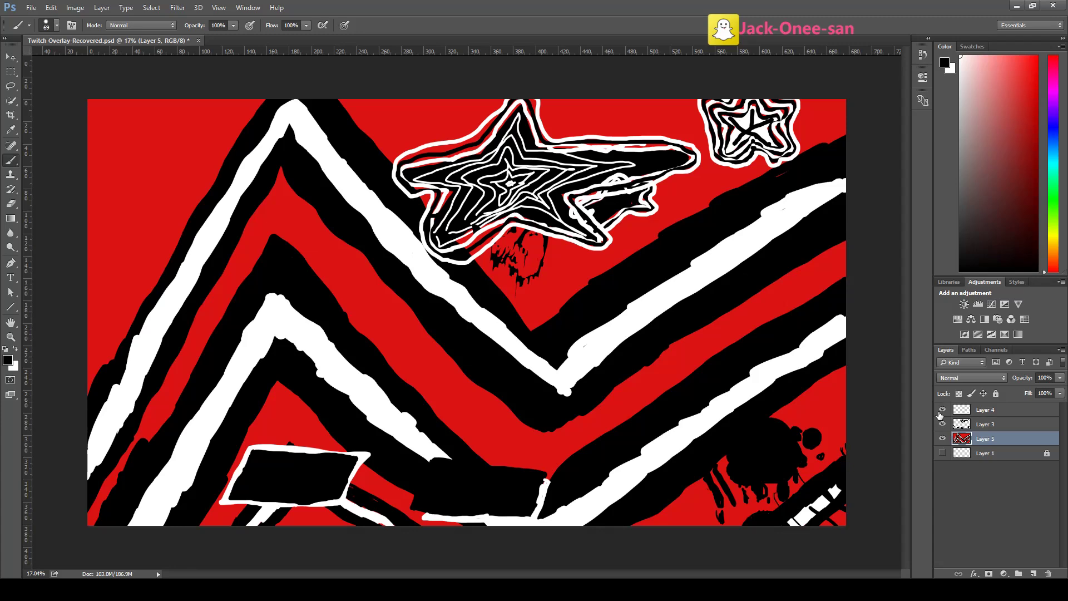
{"action": "left_click", "coordinate": [941, 410]}
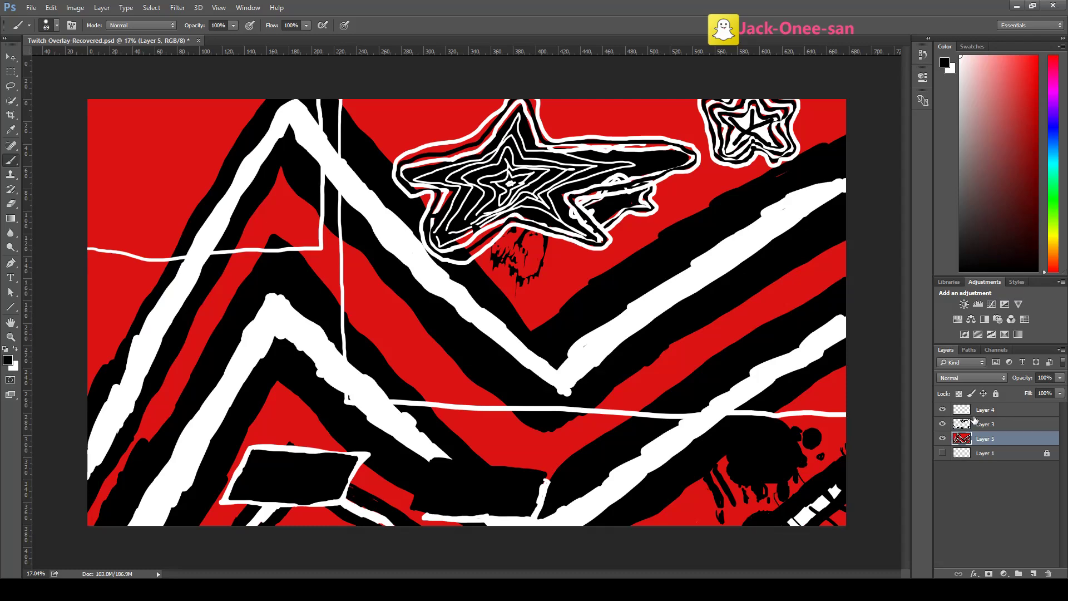
Duplicate Layer 5 and hide the original layer
{"action": "key", "text": "e"}
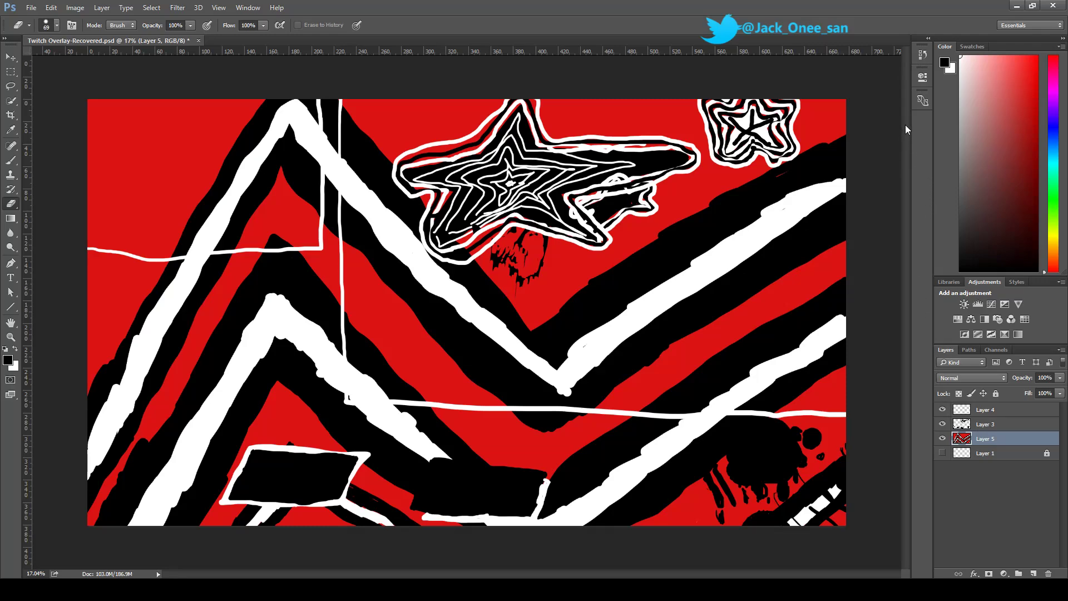
{"action": "key", "text": "ctrl+j"}
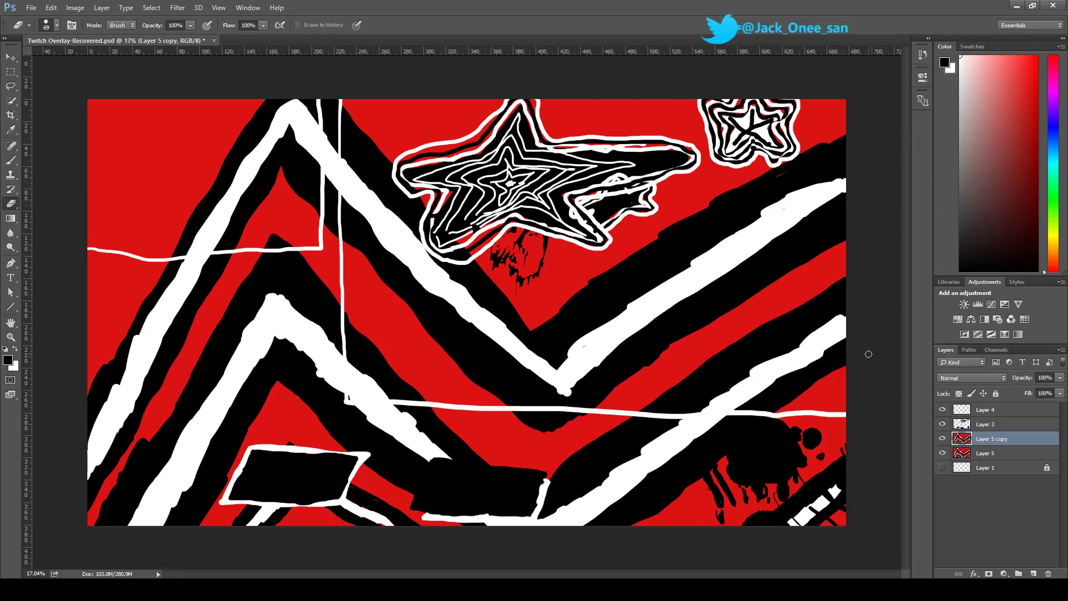
{"action": "left_click", "coordinate": [943, 453]}
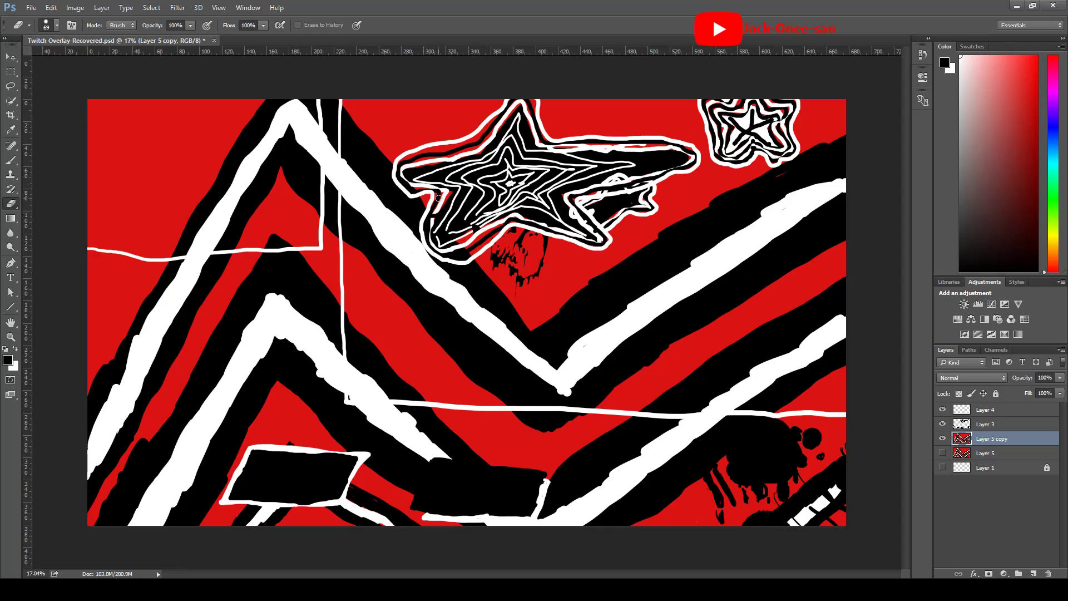
{"action": "mouse_move", "coordinate": [443, 189]}
{"action": "left_mouse_down"}
{"action": "mouse_move", "coordinate": [415, 293]}
{"action": "mouse_move", "coordinate": [350, 393]}
{"action": "mouse_move", "coordinate": [353, 378]}
{"action": "mouse_move", "coordinate": [360, 392]}
{"action": "mouse_move", "coordinate": [373, 328]}
{"action": "mouse_move", "coordinate": [363, 408]}
{"action": "mouse_move", "coordinate": [398, 339]}
{"action": "mouse_move", "coordinate": [410, 342]}
{"action": "mouse_move", "coordinate": [402, 390]}
{"action": "mouse_move", "coordinate": [439, 304]}
{"action": "mouse_move", "coordinate": [398, 382]}
{"action": "mouse_move", "coordinate": [425, 306]}
{"action": "mouse_move", "coordinate": [387, 370]}
{"action": "mouse_move", "coordinate": [405, 304]}
{"action": "mouse_move", "coordinate": [396, 275]}
{"action": "mouse_move", "coordinate": [389, 314]}
{"action": "mouse_move", "coordinate": [382, 261]}
{"action": "mouse_move", "coordinate": [371, 312]}
{"action": "mouse_move", "coordinate": [362, 290]}
{"action": "mouse_move", "coordinate": [349, 368]}
{"action": "mouse_move", "coordinate": [347, 307]}
{"action": "mouse_move", "coordinate": [369, 253]}
{"action": "mouse_move", "coordinate": [371, 326]}
{"action": "mouse_move", "coordinate": [357, 259]}
{"action": "mouse_move", "coordinate": [346, 281]}
{"action": "mouse_move", "coordinate": [351, 263]}
{"action": "mouse_move", "coordinate": [355, 273]}
{"action": "left_mouse_up"}
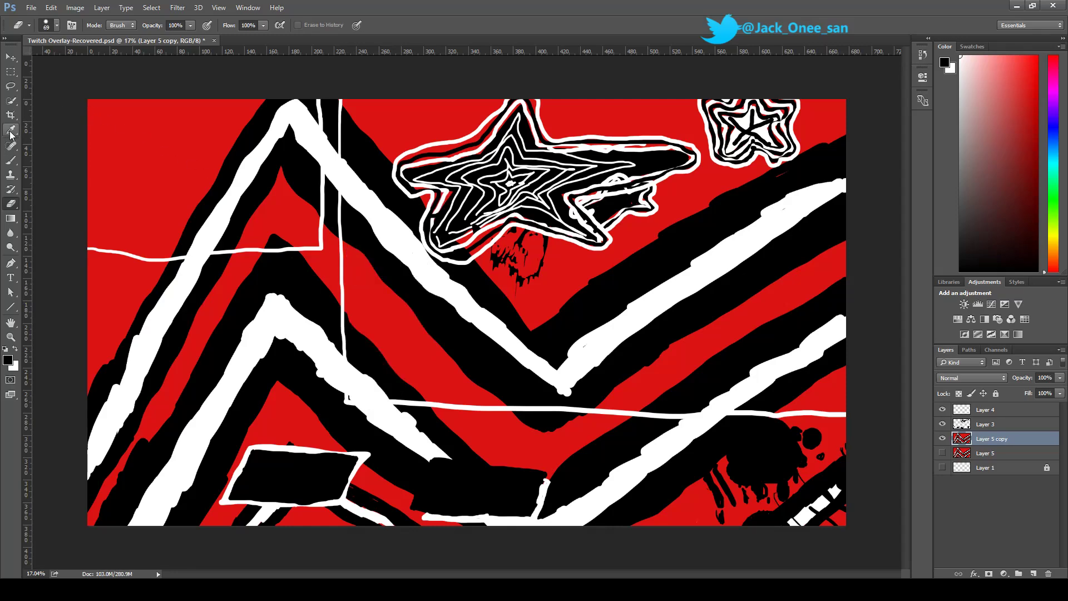
Try to cut the large upper-right area out of Layer 5 copy with a rough lasso selection, then undo and deselect
{"action": "left_click", "coordinate": [10, 101]}
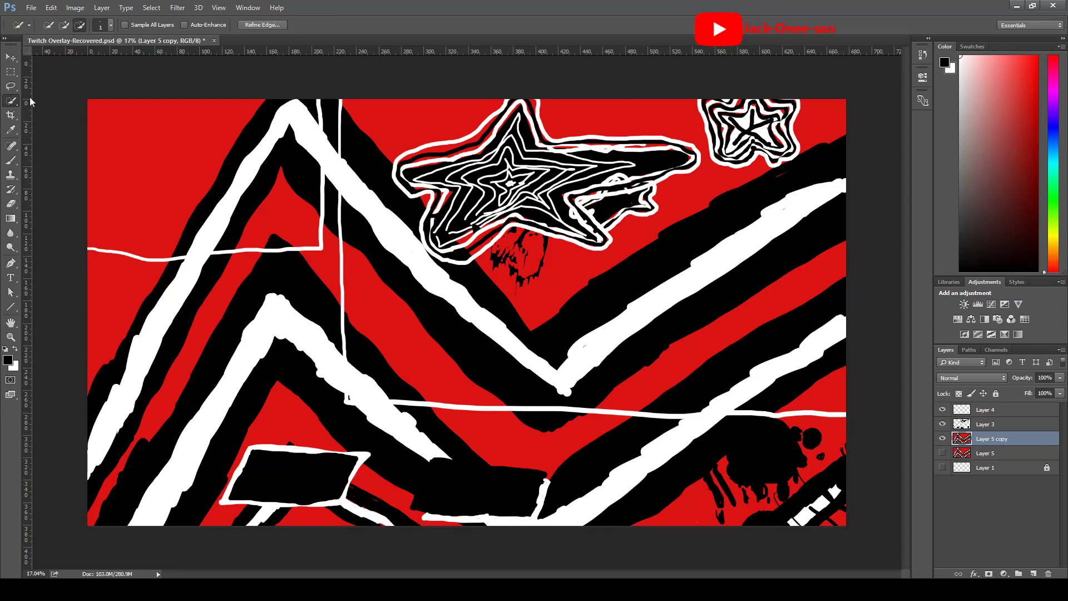
{"action": "left_click", "coordinate": [8, 91]}
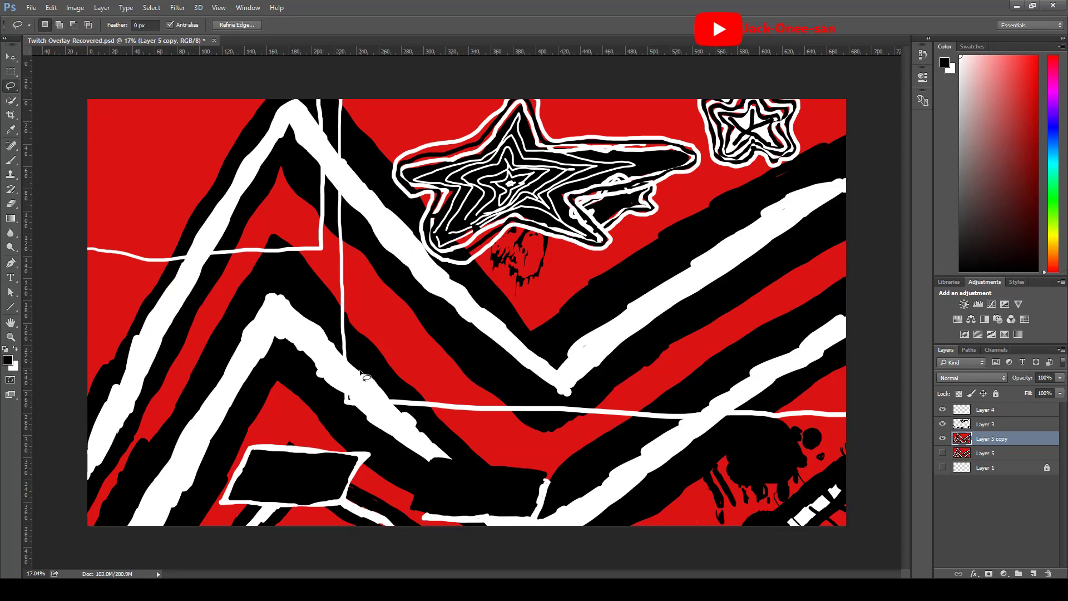
{"action": "mouse_move", "coordinate": [350, 378]}
{"action": "left_mouse_down"}
{"action": "mouse_move", "coordinate": [352, 96]}
{"action": "mouse_move", "coordinate": [459, 111]}
{"action": "mouse_move", "coordinate": [836, 97]}
{"action": "mouse_move", "coordinate": [859, 117]}
{"action": "mouse_move", "coordinate": [879, 418]}
{"action": "mouse_move", "coordinate": [833, 404]}
{"action": "mouse_move", "coordinate": [658, 401]}
{"action": "mouse_move", "coordinate": [550, 415]}
{"action": "mouse_move", "coordinate": [368, 394]}
{"action": "left_mouse_up"}
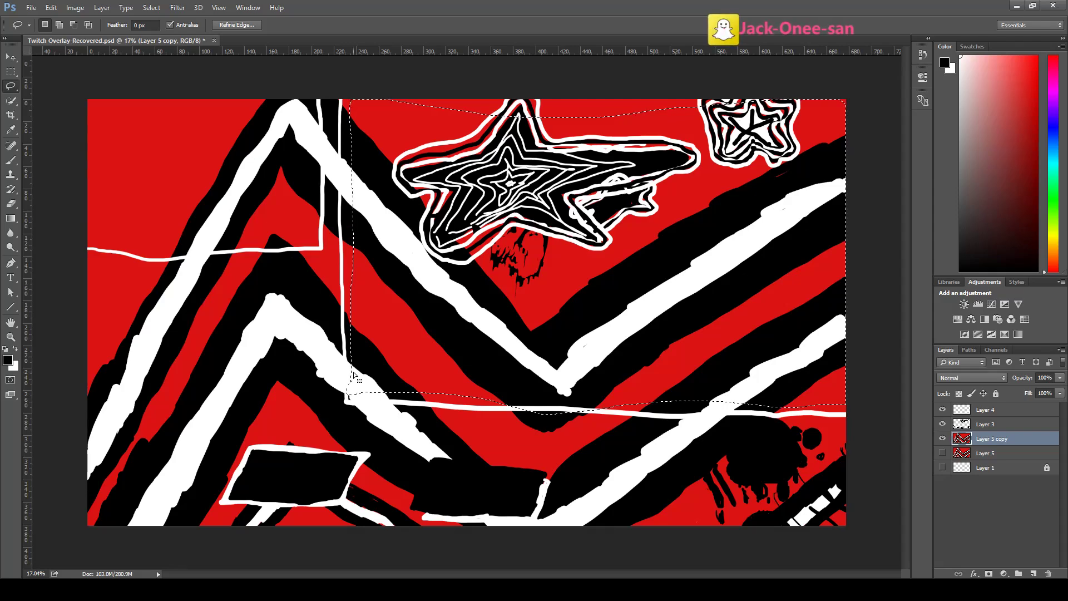
{"action": "key", "text": "Delete"}
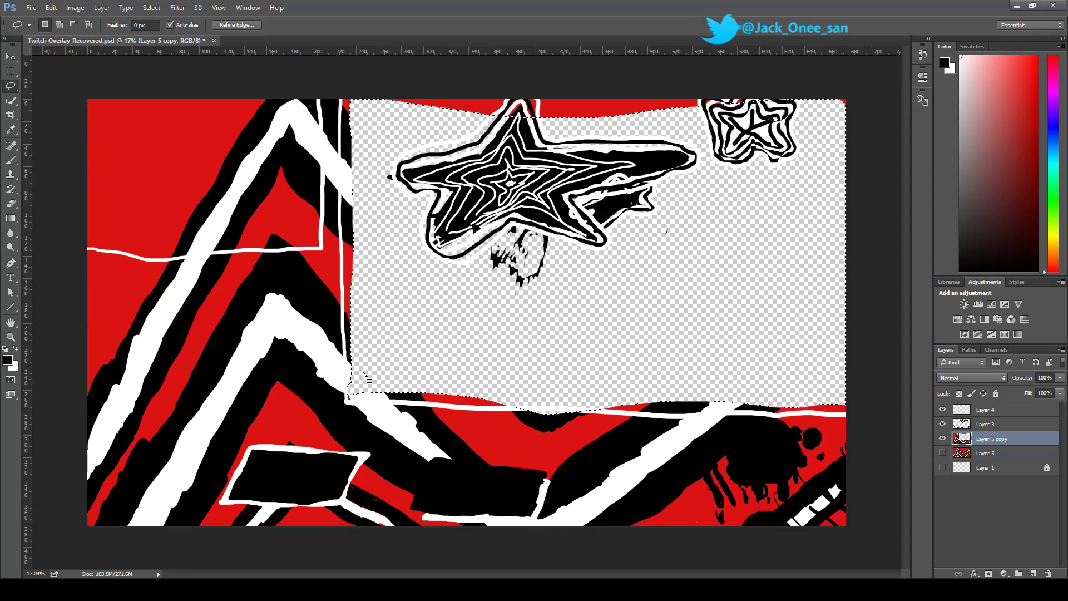
{"action": "left_click", "coordinate": [942, 453]}
{"action": "left_click", "coordinate": [943, 453]}
{"action": "left_click", "coordinate": [944, 453]}
{"action": "left_click", "coordinate": [944, 453]}
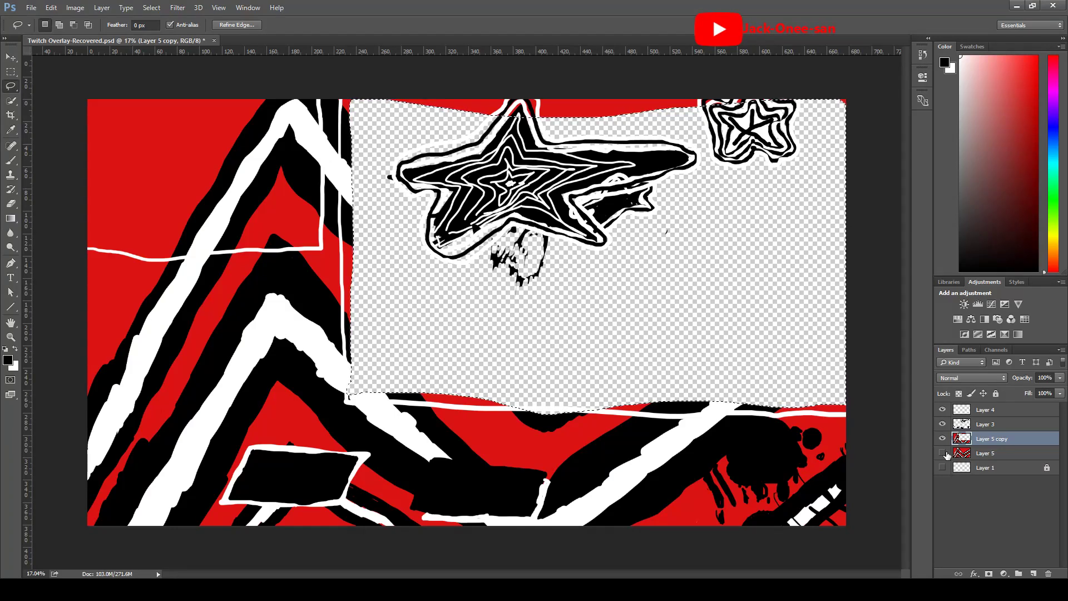
{"action": "left_click", "coordinate": [944, 453]}
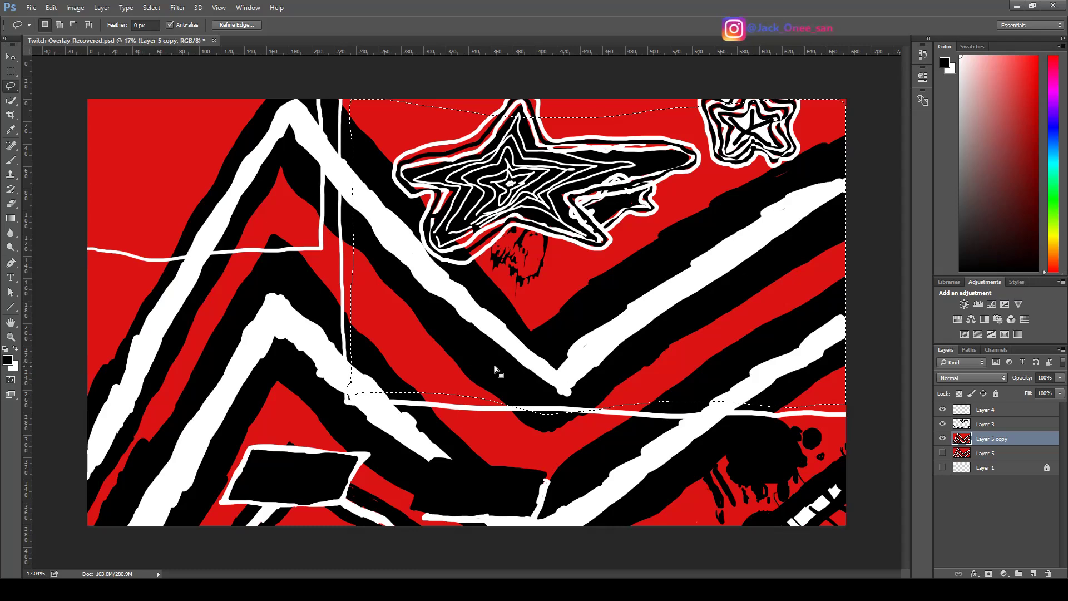
{"action": "left_click", "coordinate": [448, 382]}
With Layer 5 copy temporarily hidden, lasso the large upper-right area along the white divider lines, adding to the selection piece by piece
{"action": "scroll", "coordinate": [416, 319], "scroll_direction": "up", "scroll_amount": 2}
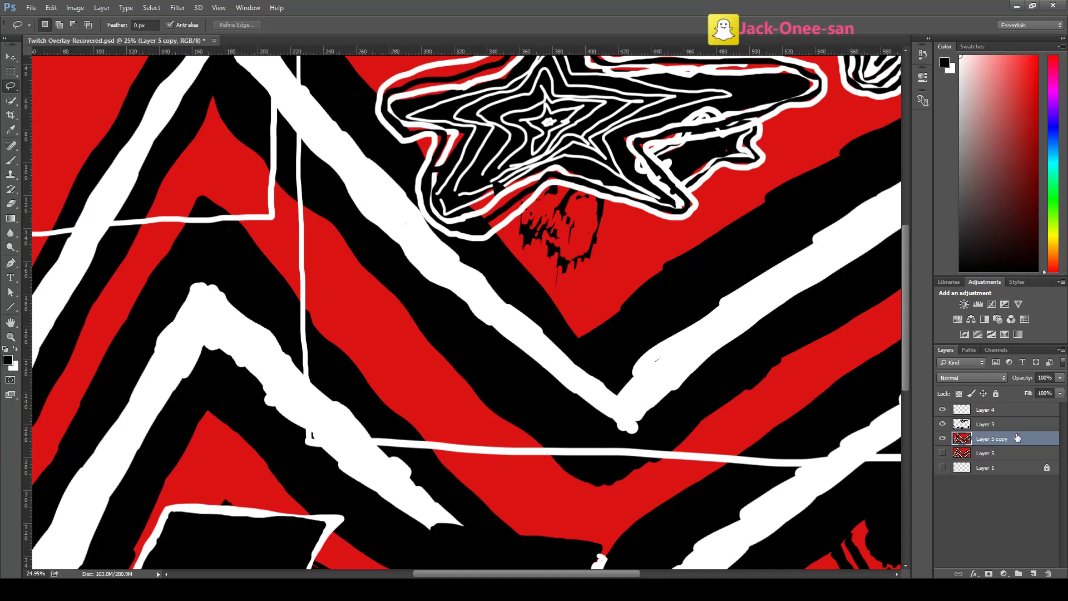
{"action": "left_click", "coordinate": [943, 439]}
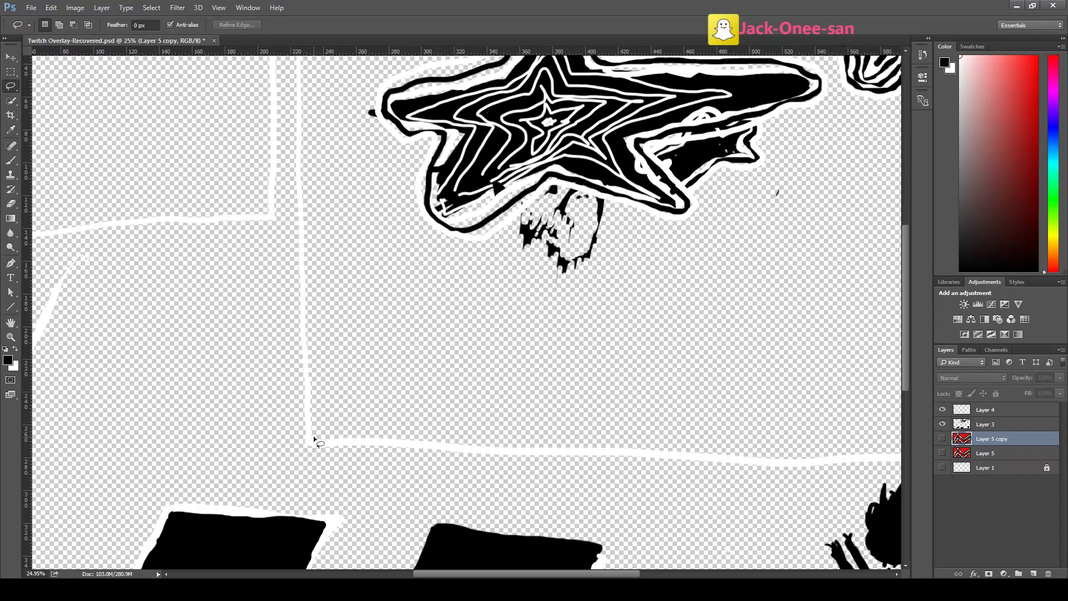
{"action": "left_click_drag", "start_coordinate": [314, 438], "coordinate": [312, 383]}
{"action": "left_click_drag", "start_coordinate": [309, 283], "coordinate": [306, 216]}
{"action": "left_click_drag", "start_coordinate": [301, 154], "coordinate": [302, 82]}
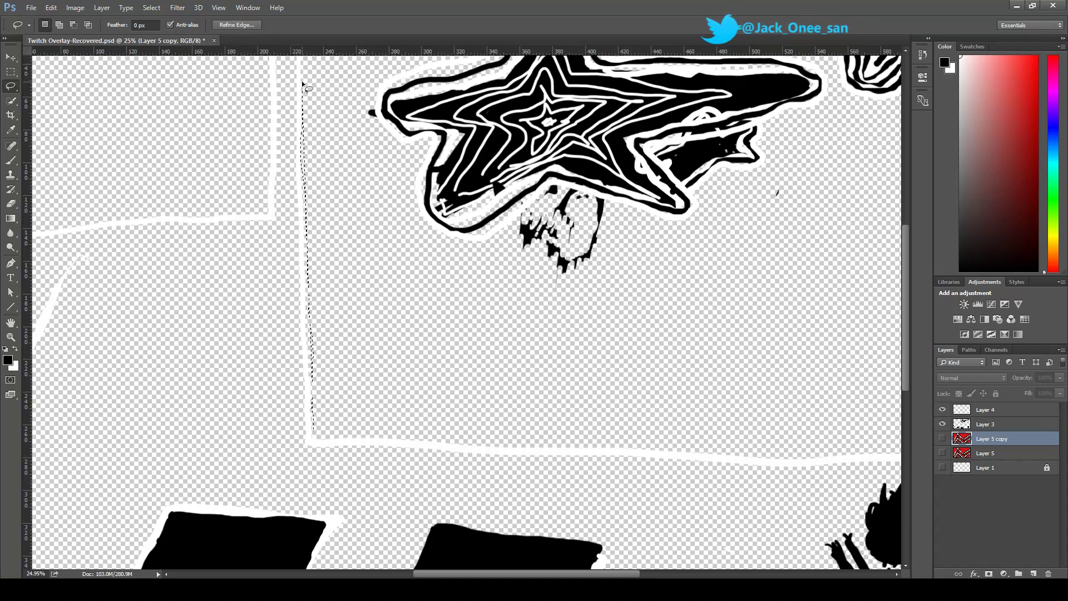
{"action": "scroll", "coordinate": [302, 81], "scroll_direction": "up", "scroll_amount": 2}
{"action": "scroll", "coordinate": [305, 82], "scroll_direction": "down", "scroll_amount": 4}
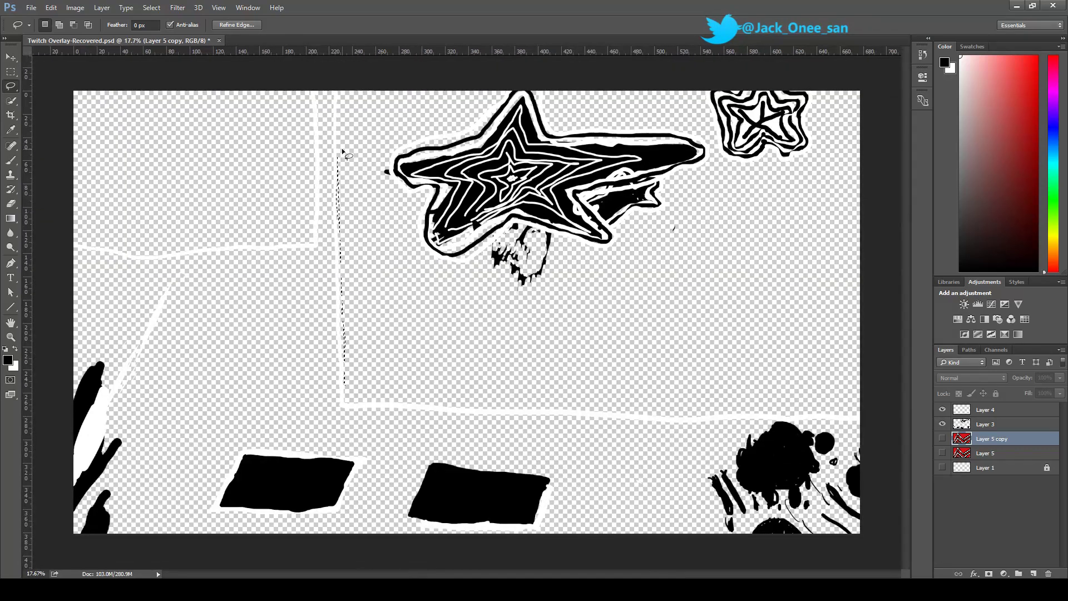
{"action": "left_click_drag", "start_coordinate": [337, 156], "coordinate": [336, 122]}
{"action": "mouse_move", "coordinate": [336, 78]}
{"action": "left_mouse_down"}
{"action": "mouse_move", "coordinate": [874, 79]}
{"action": "mouse_move", "coordinate": [898, 398]}
{"action": "mouse_move", "coordinate": [851, 418]}
{"action": "mouse_move", "coordinate": [734, 412]}
{"action": "left_mouse_up"}
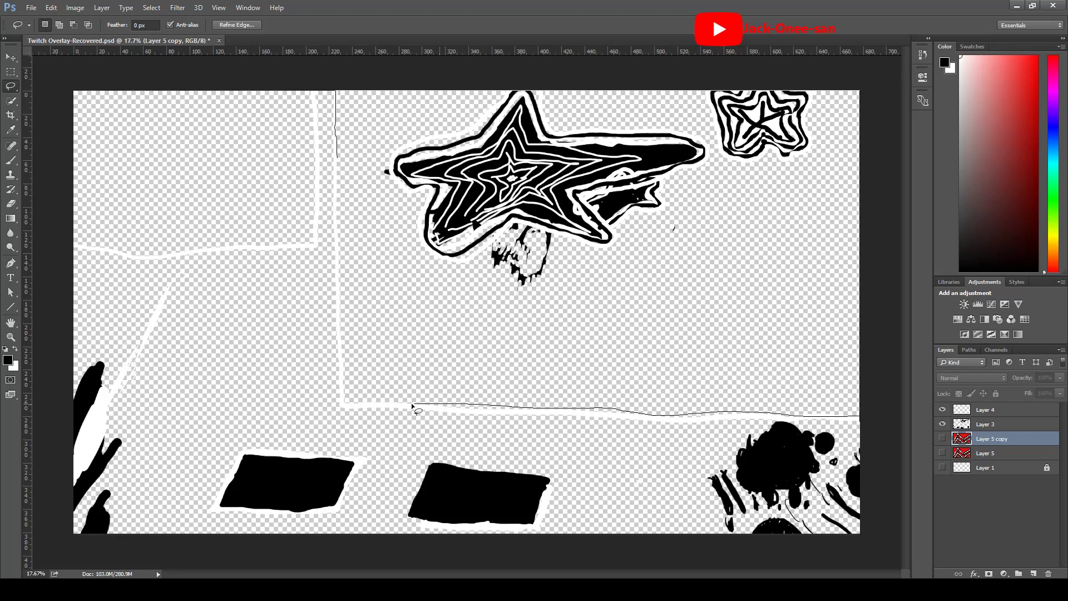
{"action": "left_click_drag", "start_coordinate": [345, 399], "coordinate": [342, 294]}
{"action": "left_click_drag", "start_coordinate": [341, 247], "coordinate": [341, 161]}
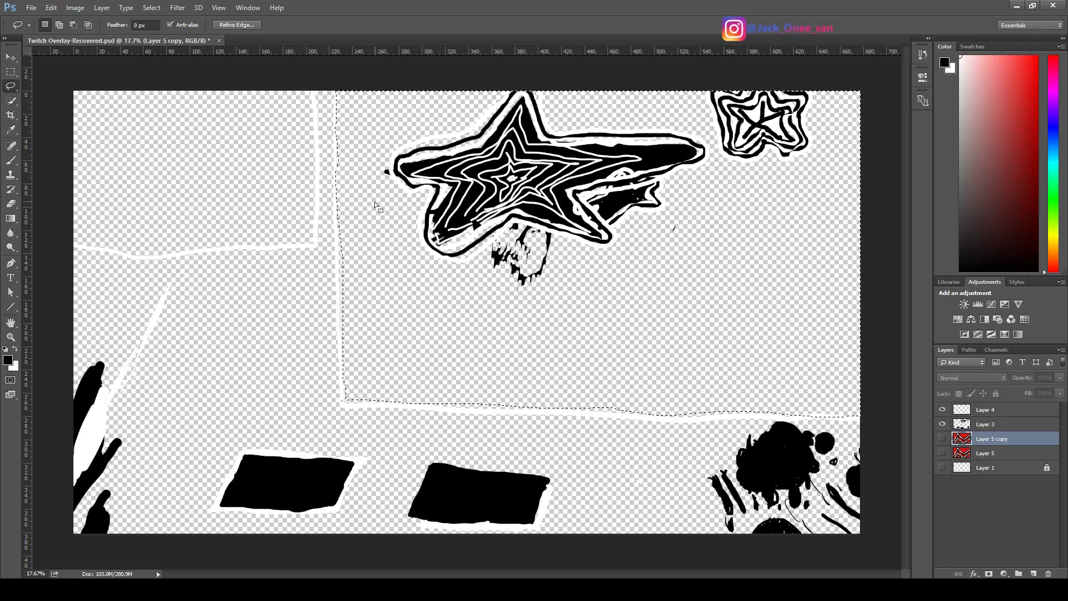
{"action": "left_click", "coordinate": [942, 439]}
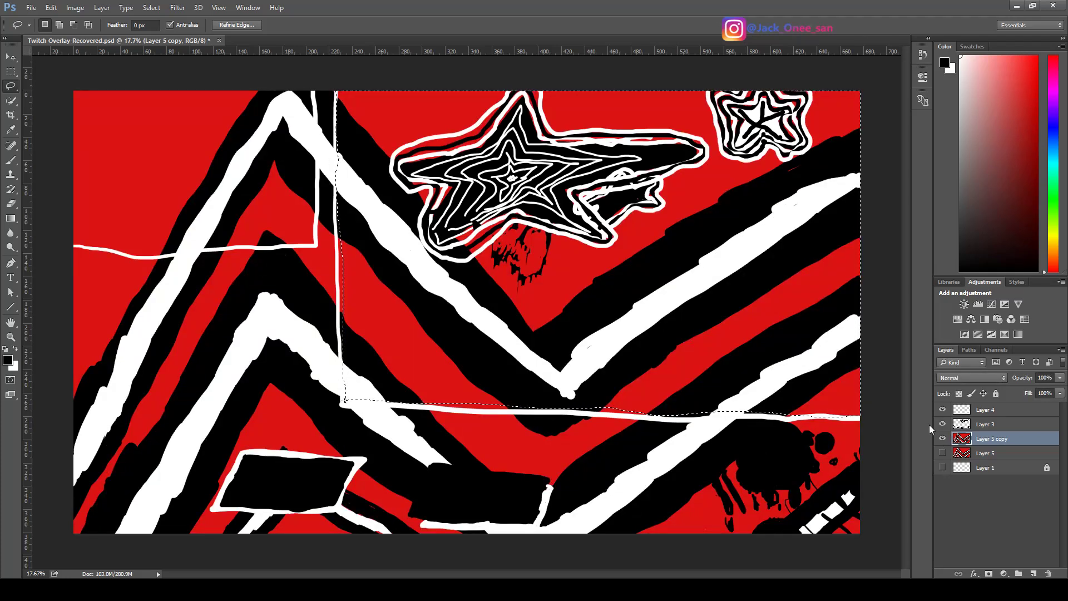
Try deleting the selected area from Layer 5 copy and try masking the layer to the selection, undoing both attempts
{"action": "key", "text": "Delete"}
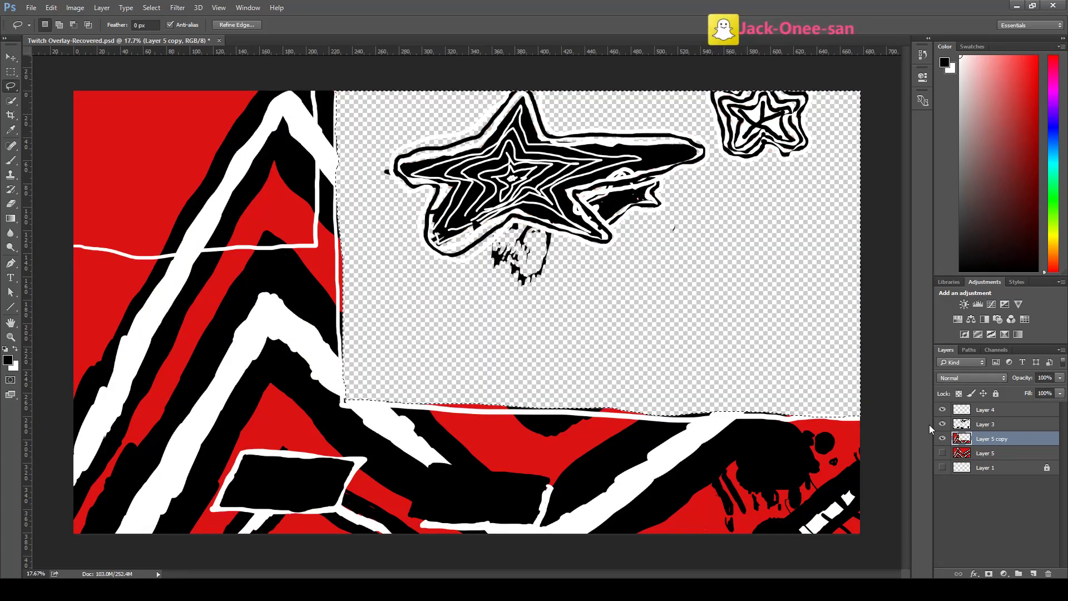
{"action": "key", "text": "ctrl+z"}
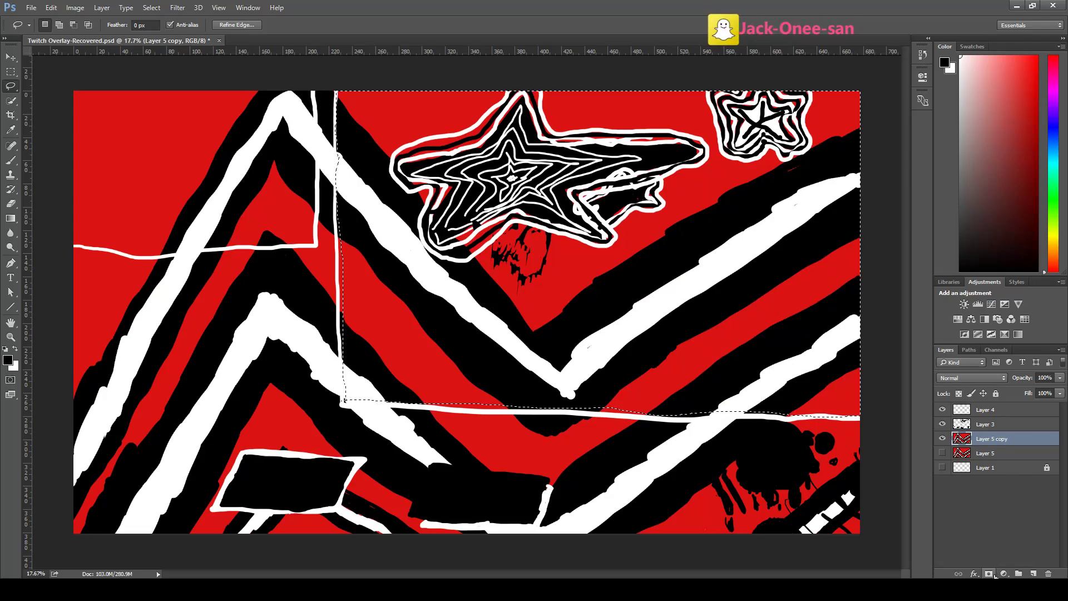
{"action": "left_click", "coordinate": [989, 574]}
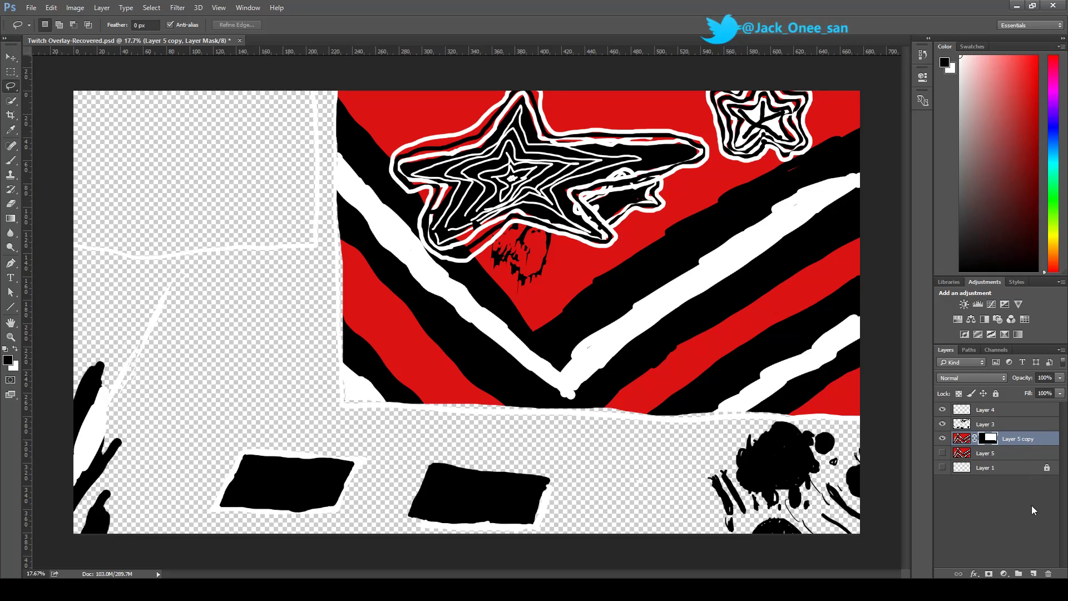
{"action": "key", "text": "ctrl+z"}
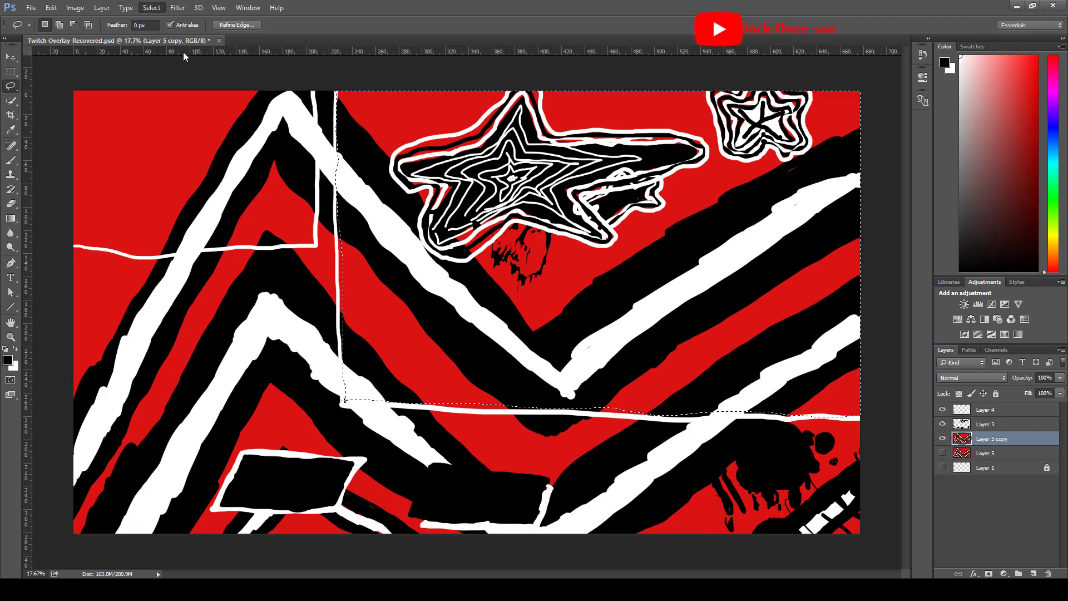
Invert the selection and add a layer mask to Layer 5 copy that hides the large upper-right area
{"action": "key", "text": "ctrl+shift+i"}
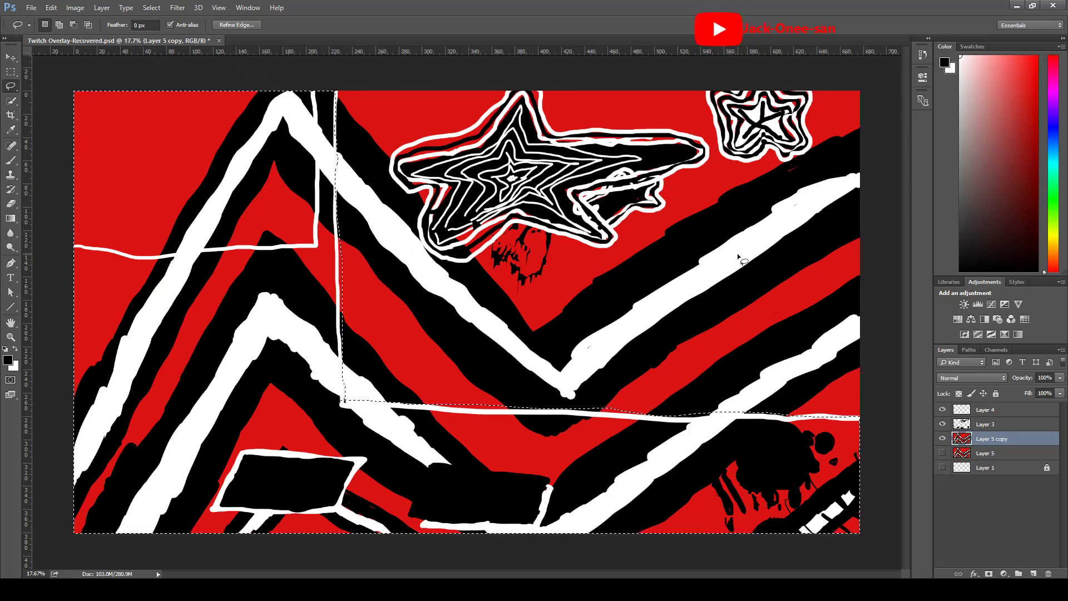
{"action": "left_click", "coordinate": [989, 574]}
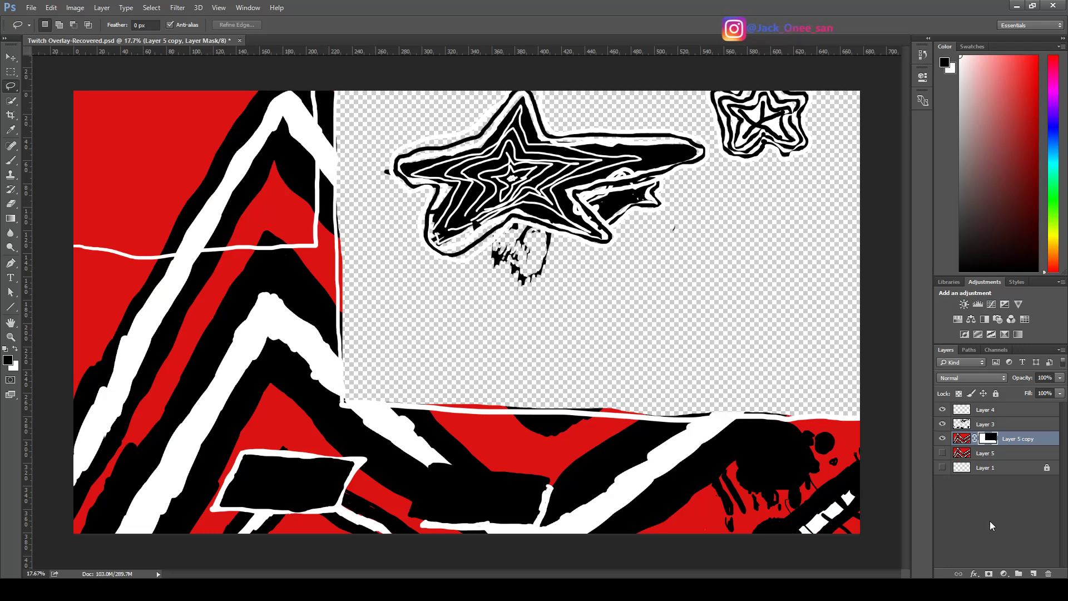
Duplicate Layer 3 with its stars, panels and splatters, and hide the original layer
{"action": "left_click", "coordinate": [986, 411]}
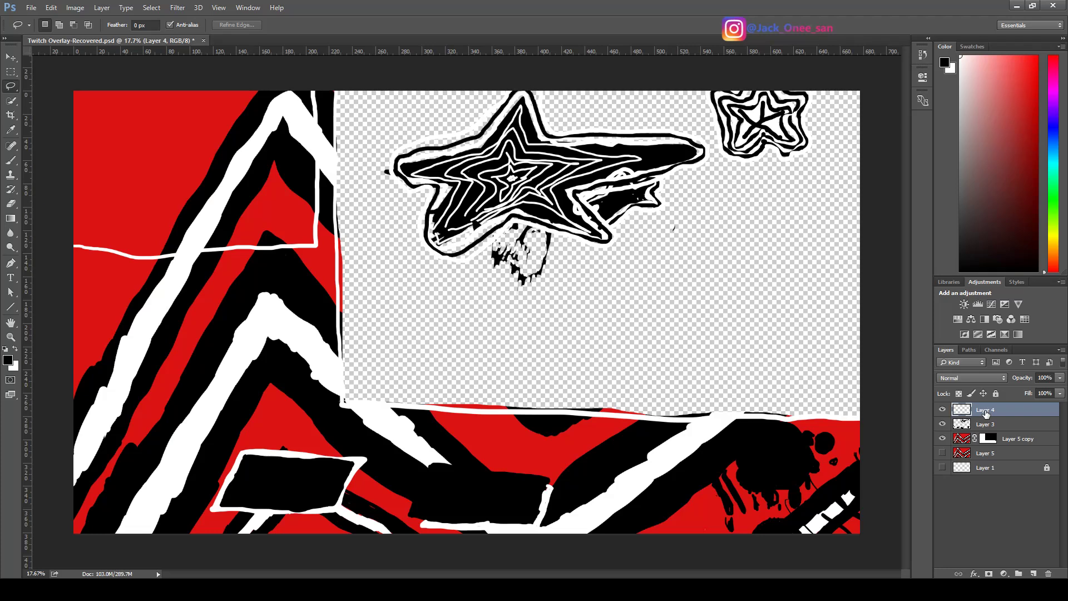
{"action": "left_click", "coordinate": [988, 424]}
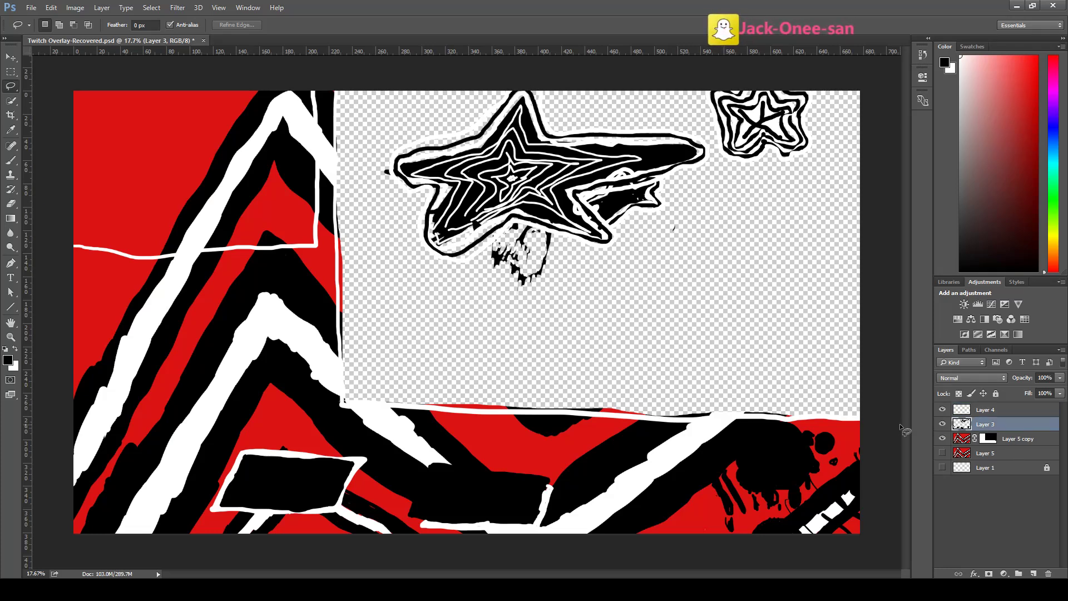
{"action": "left_click", "coordinate": [942, 425]}
{"action": "left_click", "coordinate": [942, 424]}
{"action": "key", "text": "ctrl+j"}
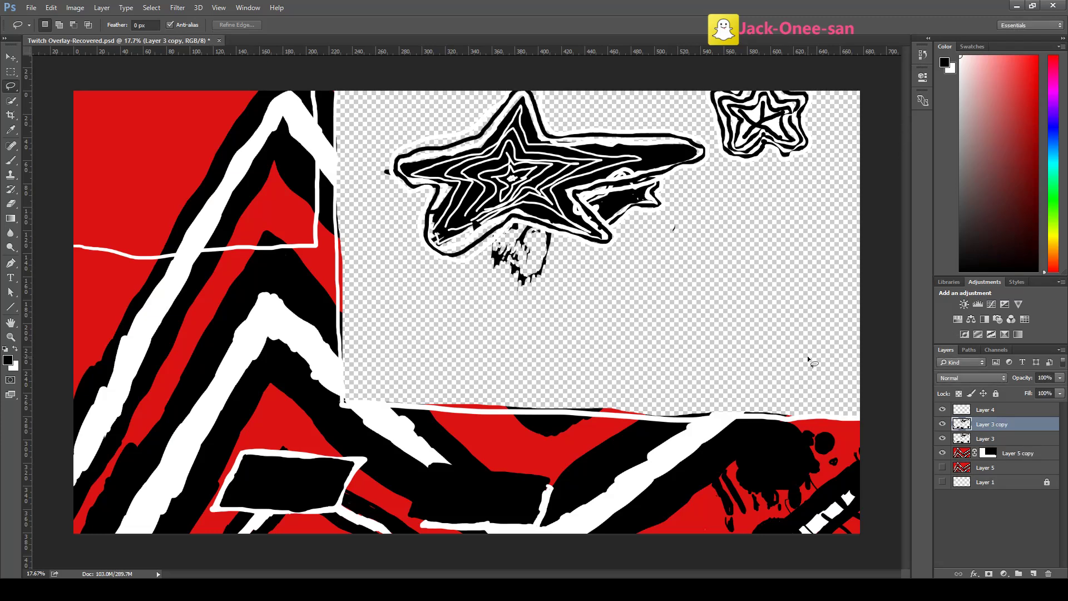
{"action": "left_click", "coordinate": [942, 439]}
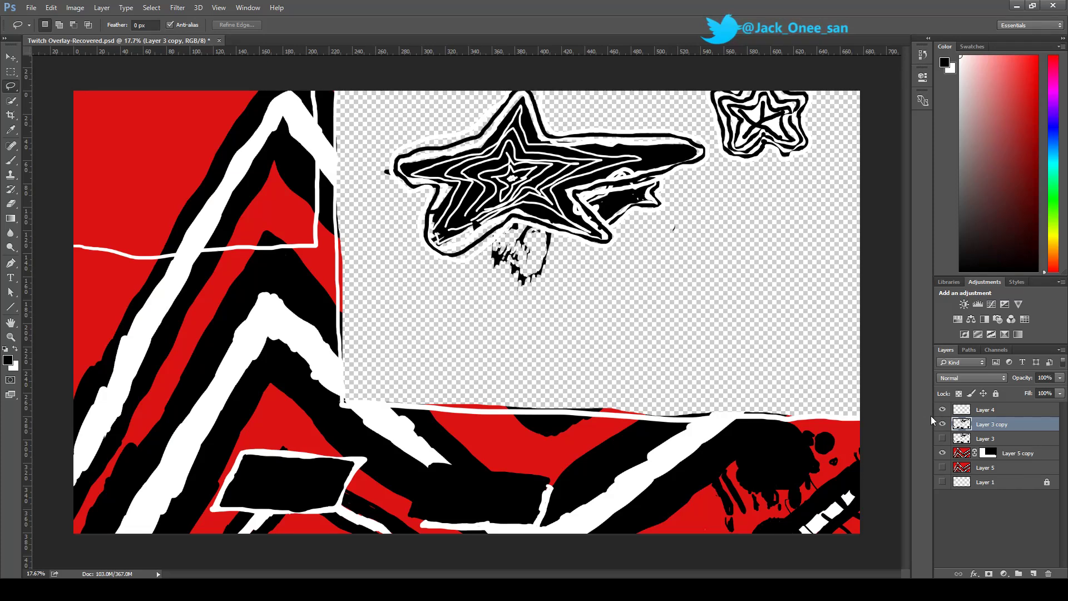
Erase both stars, the splatter and all leftover specks on Layer 3 copy inside the transparent upper-right area
{"action": "key", "text": "e"}
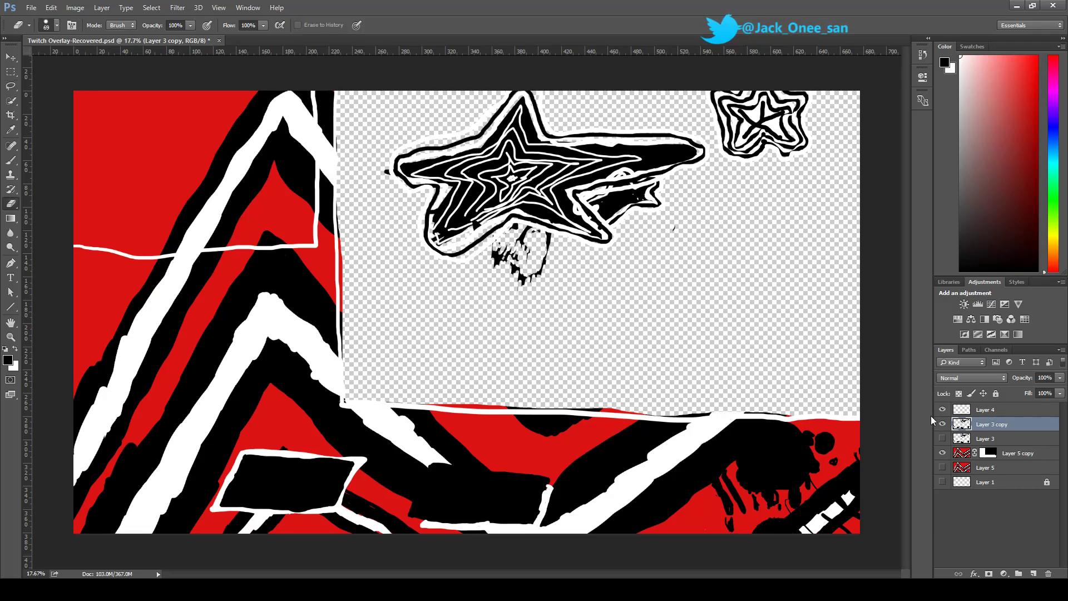
{"action": "mouse_move", "coordinate": [513, 282]}
{"action": "left_mouse_down"}
{"action": "mouse_move", "coordinate": [559, 250]}
{"action": "mouse_move", "coordinate": [518, 294]}
{"action": "mouse_move", "coordinate": [527, 303]}
{"action": "mouse_move", "coordinate": [662, 204]}
{"action": "left_mouse_up"}
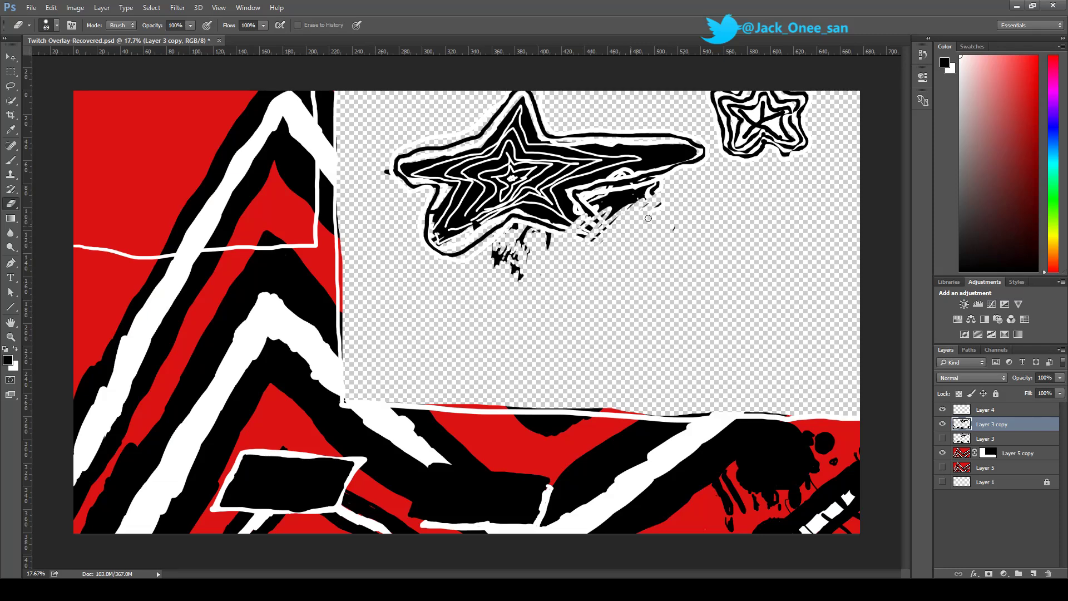
{"action": "mouse_move", "coordinate": [690, 156]}
{"action": "left_mouse_down"}
{"action": "mouse_move", "coordinate": [696, 163]}
{"action": "mouse_move", "coordinate": [575, 267]}
{"action": "mouse_move", "coordinate": [618, 195]}
{"action": "mouse_move", "coordinate": [587, 216]}
{"action": "mouse_move", "coordinate": [623, 161]}
{"action": "mouse_move", "coordinate": [501, 256]}
{"action": "mouse_move", "coordinate": [568, 133]}
{"action": "mouse_move", "coordinate": [454, 275]}
{"action": "mouse_move", "coordinate": [534, 144]}
{"action": "mouse_move", "coordinate": [538, 126]}
{"action": "mouse_move", "coordinate": [451, 242]}
{"action": "mouse_move", "coordinate": [528, 127]}
{"action": "mouse_move", "coordinate": [518, 129]}
{"action": "left_mouse_up"}
{"action": "left_click_drag", "start_coordinate": [483, 226], "coordinate": [519, 162]}
{"action": "mouse_move", "coordinate": [537, 98]}
{"action": "left_mouse_down"}
{"action": "mouse_move", "coordinate": [437, 245]}
{"action": "mouse_move", "coordinate": [516, 108]}
{"action": "mouse_move", "coordinate": [499, 110]}
{"action": "mouse_move", "coordinate": [514, 101]}
{"action": "mouse_move", "coordinate": [411, 248]}
{"action": "mouse_move", "coordinate": [452, 141]}
{"action": "mouse_move", "coordinate": [446, 133]}
{"action": "mouse_move", "coordinate": [430, 157]}
{"action": "mouse_move", "coordinate": [439, 124]}
{"action": "mouse_move", "coordinate": [404, 138]}
{"action": "mouse_move", "coordinate": [448, 154]}
{"action": "mouse_move", "coordinate": [449, 202]}
{"action": "left_mouse_up"}
{"action": "mouse_move", "coordinate": [463, 155]}
{"action": "left_mouse_down"}
{"action": "mouse_move", "coordinate": [446, 166]}
{"action": "mouse_move", "coordinate": [453, 158]}
{"action": "left_mouse_up"}
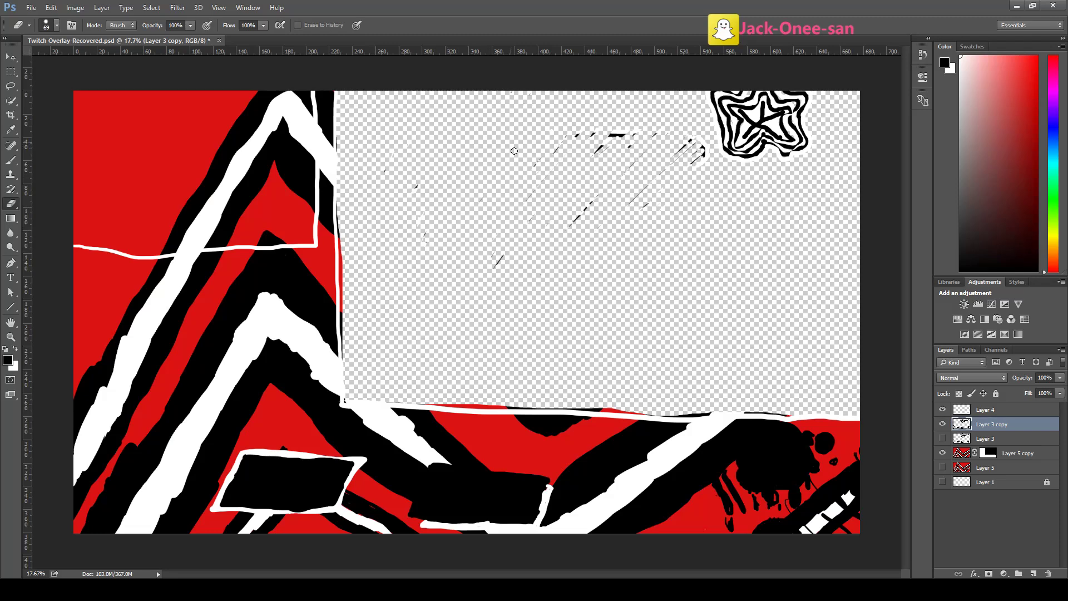
{"action": "mouse_move", "coordinate": [623, 119]}
{"action": "left_mouse_down"}
{"action": "mouse_move", "coordinate": [587, 244]}
{"action": "mouse_move", "coordinate": [690, 148]}
{"action": "mouse_move", "coordinate": [643, 220]}
{"action": "left_mouse_up"}
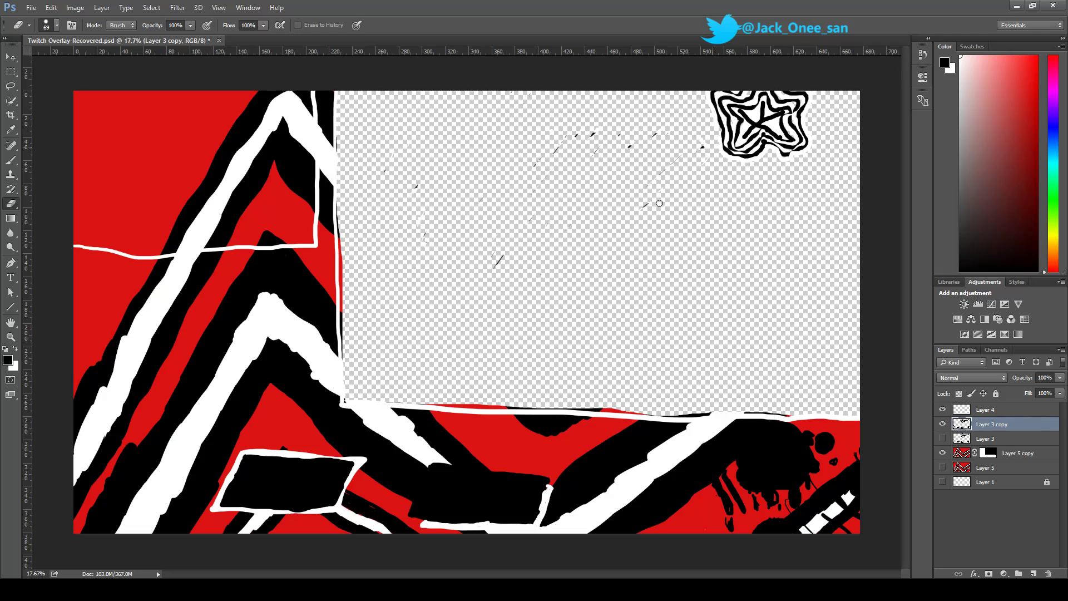
{"action": "mouse_move", "coordinate": [739, 195]}
{"action": "left_mouse_down"}
{"action": "mouse_move", "coordinate": [836, 120]}
{"action": "mouse_move", "coordinate": [838, 103]}
{"action": "mouse_move", "coordinate": [796, 145]}
{"action": "mouse_move", "coordinate": [753, 164]}
{"action": "mouse_move", "coordinate": [739, 191]}
{"action": "left_mouse_up"}
{"action": "mouse_move", "coordinate": [728, 190]}
{"action": "left_mouse_down"}
{"action": "mouse_move", "coordinate": [837, 57]}
{"action": "mouse_move", "coordinate": [691, 212]}
{"action": "mouse_move", "coordinate": [796, 91]}
{"action": "mouse_move", "coordinate": [798, 75]}
{"action": "mouse_move", "coordinate": [754, 111]}
{"action": "mouse_move", "coordinate": [712, 169]}
{"action": "mouse_move", "coordinate": [770, 93]}
{"action": "mouse_move", "coordinate": [758, 76]}
{"action": "mouse_move", "coordinate": [765, 64]}
{"action": "mouse_move", "coordinate": [729, 68]}
{"action": "mouse_move", "coordinate": [751, 83]}
{"action": "mouse_move", "coordinate": [749, 69]}
{"action": "mouse_move", "coordinate": [639, 225]}
{"action": "mouse_move", "coordinate": [663, 122]}
{"action": "mouse_move", "coordinate": [625, 134]}
{"action": "mouse_move", "coordinate": [579, 184]}
{"action": "mouse_move", "coordinate": [585, 139]}
{"action": "mouse_move", "coordinate": [604, 118]}
{"action": "mouse_move", "coordinate": [594, 117]}
{"action": "mouse_move", "coordinate": [525, 184]}
{"action": "mouse_move", "coordinate": [568, 154]}
{"action": "mouse_move", "coordinate": [495, 275]}
{"action": "mouse_move", "coordinate": [435, 264]}
{"action": "mouse_move", "coordinate": [446, 175]}
{"action": "mouse_move", "coordinate": [410, 207]}
{"action": "mouse_move", "coordinate": [392, 169]}
{"action": "mouse_move", "coordinate": [405, 135]}
{"action": "mouse_move", "coordinate": [432, 188]}
{"action": "mouse_move", "coordinate": [508, 225]}
{"action": "mouse_move", "coordinate": [555, 200]}
{"action": "mouse_move", "coordinate": [627, 117]}
{"action": "mouse_move", "coordinate": [620, 136]}
{"action": "mouse_move", "coordinate": [652, 199]}
{"action": "left_mouse_up"}
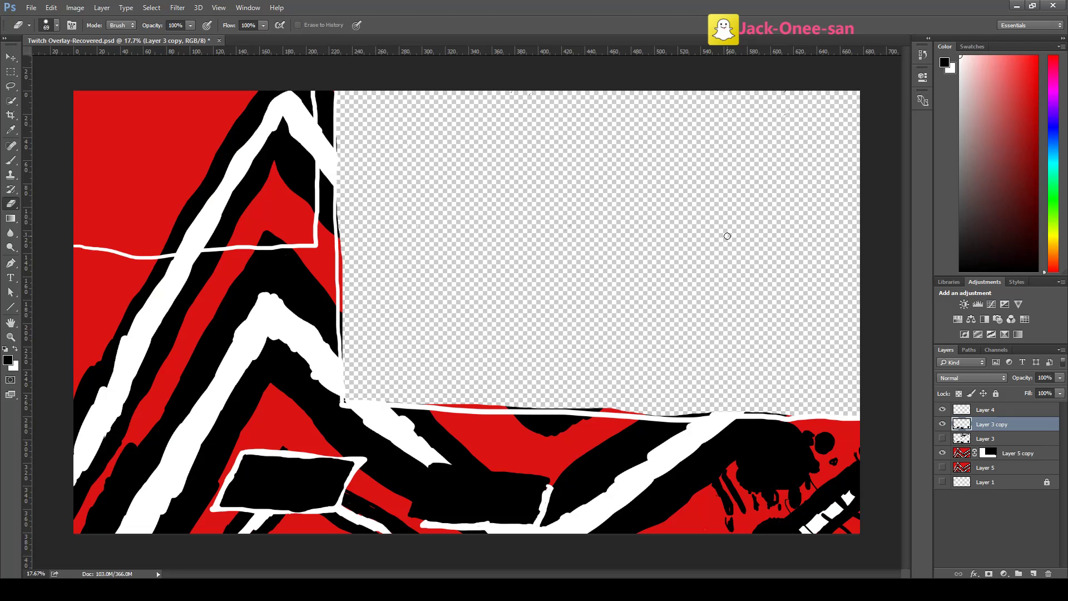
Outline the white-framed upper-left area of Layer 5 copy with the Lasso tool and invert the selection
{"action": "left_click", "coordinate": [963, 455]}
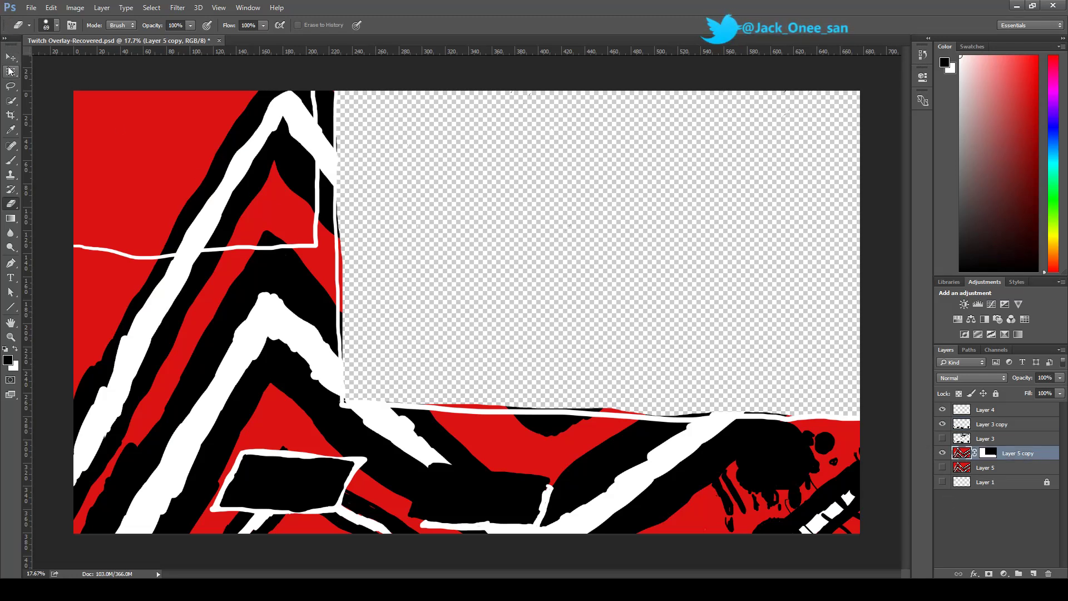
{"action": "left_click", "coordinate": [10, 86]}
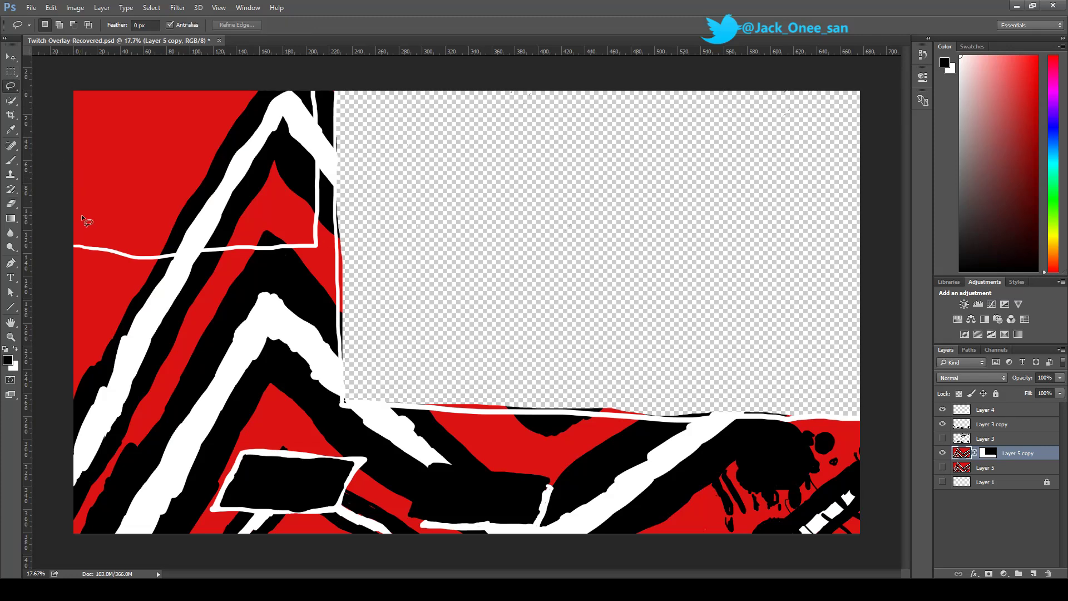
{"action": "mouse_move", "coordinate": [74, 244]}
{"action": "left_mouse_down"}
{"action": "mouse_move", "coordinate": [178, 258]}
{"action": "mouse_move", "coordinate": [310, 242]}
{"action": "mouse_move", "coordinate": [325, 94]}
{"action": "left_mouse_up"}
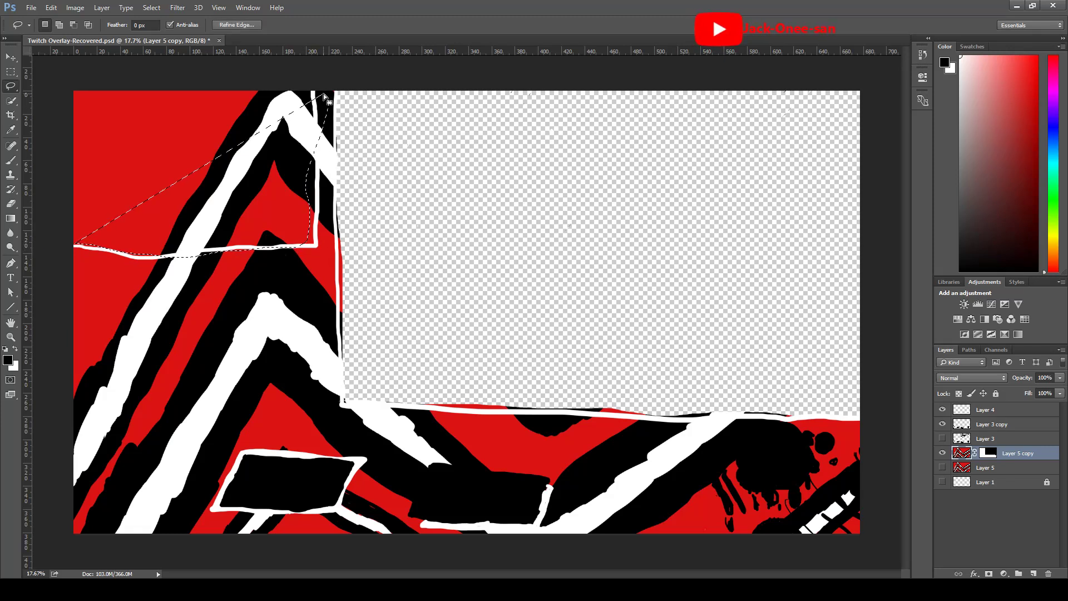
{"action": "key", "text": "ctrl+d"}
{"action": "mouse_move", "coordinate": [309, 239]}
{"action": "left_mouse_down"}
{"action": "mouse_move", "coordinate": [315, 100]}
{"action": "mouse_move", "coordinate": [232, 77]}
{"action": "mouse_move", "coordinate": [93, 69]}
{"action": "mouse_move", "coordinate": [65, 84]}
{"action": "mouse_move", "coordinate": [47, 167]}
{"action": "mouse_move", "coordinate": [57, 246]}
{"action": "mouse_move", "coordinate": [140, 257]}
{"action": "mouse_move", "coordinate": [316, 248]}
{"action": "left_mouse_up"}
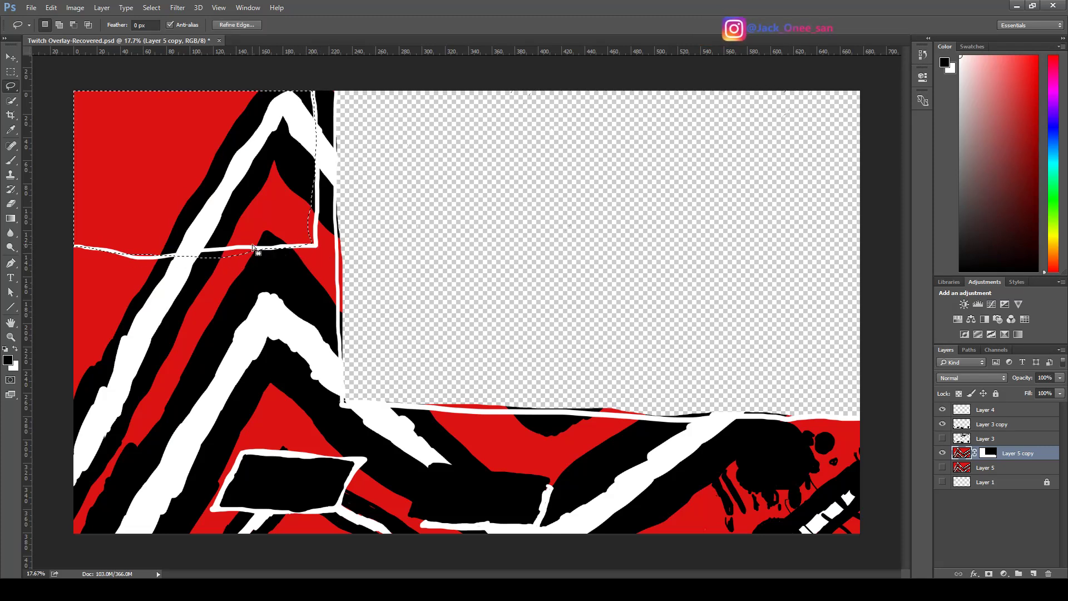
{"action": "key", "text": "ctrl+d"}
{"action": "mouse_move", "coordinate": [73, 244]}
{"action": "left_mouse_down"}
{"action": "mouse_move", "coordinate": [305, 240]}
{"action": "mouse_move", "coordinate": [320, 132]}
{"action": "mouse_move", "coordinate": [309, 89]}
{"action": "mouse_move", "coordinate": [87, 80]}
{"action": "mouse_move", "coordinate": [72, 108]}
{"action": "mouse_move", "coordinate": [78, 244]}
{"action": "mouse_move", "coordinate": [61, 242]}
{"action": "left_mouse_up"}
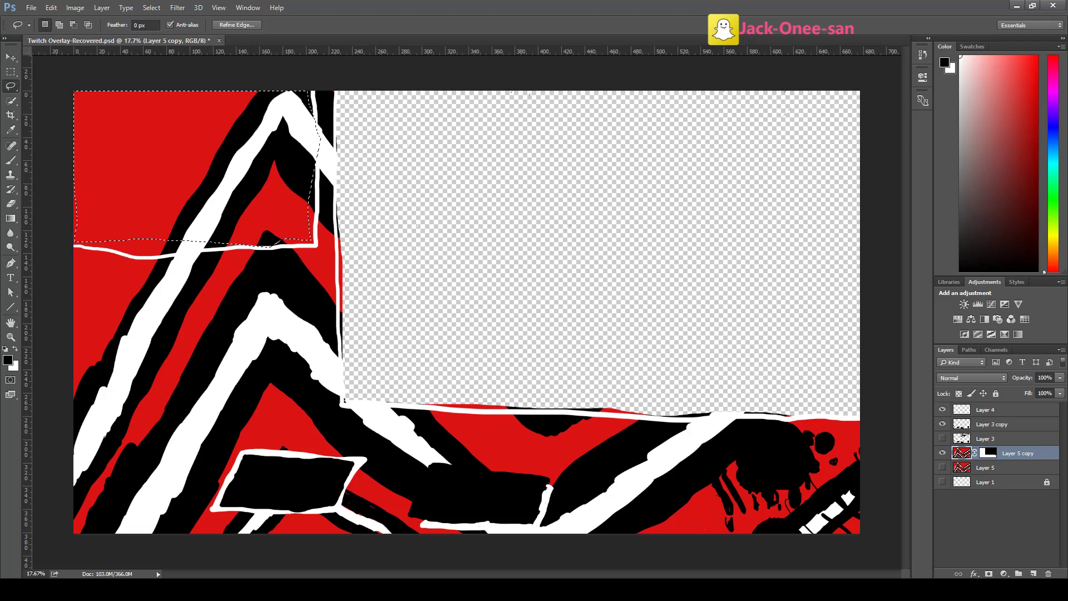
{"action": "key", "text": "ctrl+shift+i"}
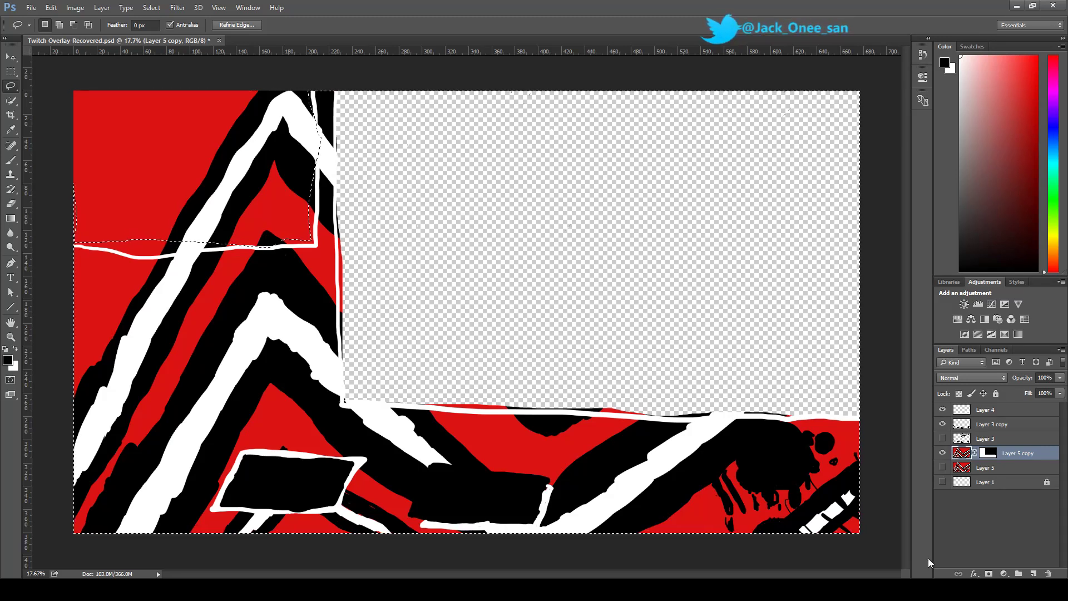
Try adding a second mask to Layer 5 copy, delete it, and switch the original layer mask off and on
{"action": "left_click", "coordinate": [989, 575]}
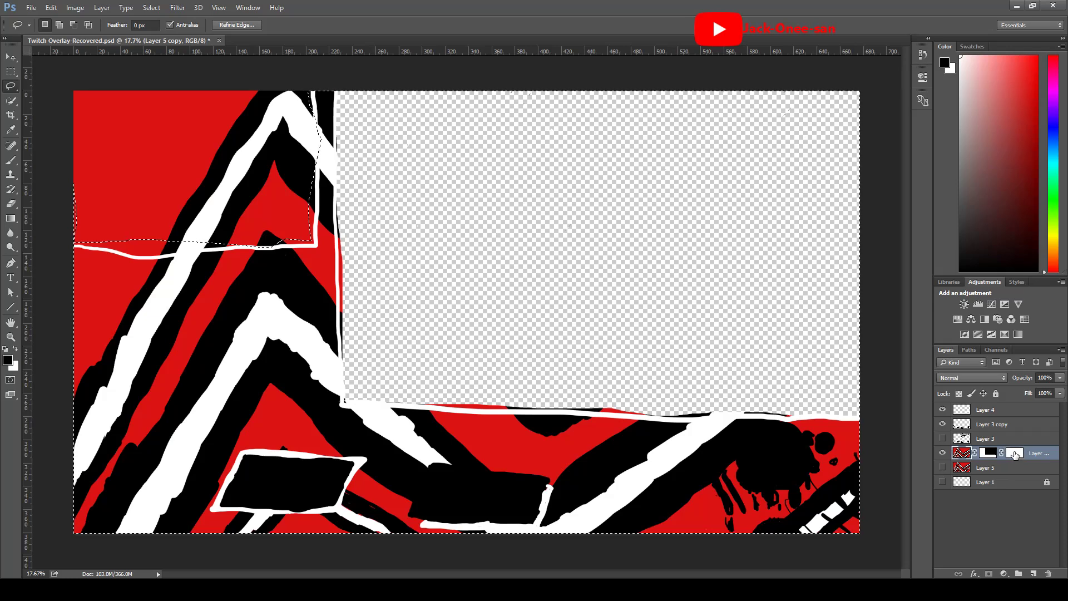
{"action": "left_click", "coordinate": [991, 455]}
{"action": "left_click", "coordinate": [1015, 456], "text": "shift"}
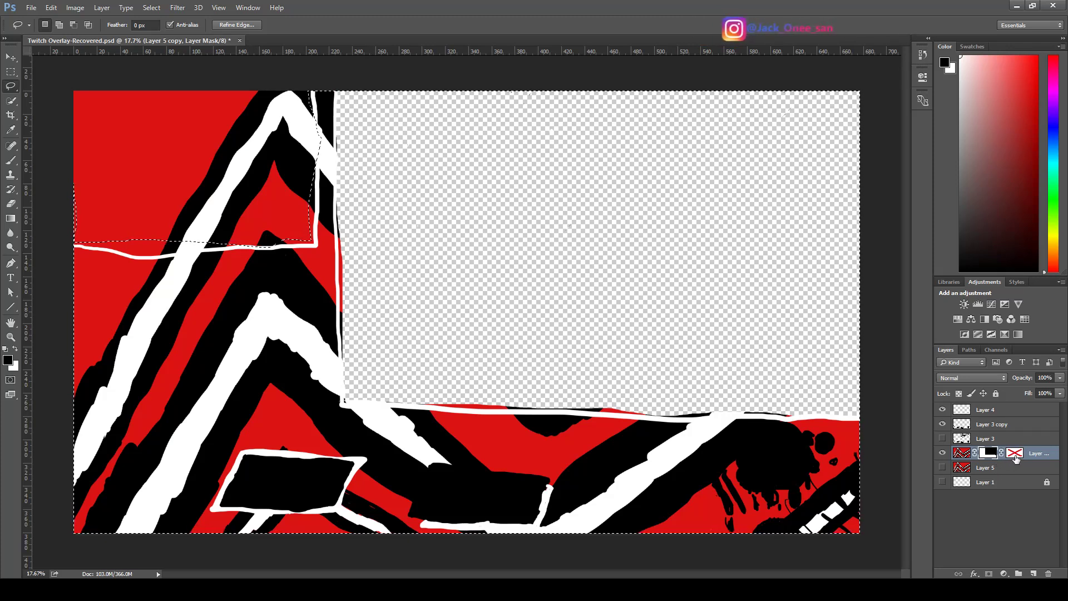
{"action": "key", "text": "Delete"}
{"action": "left_click", "coordinate": [992, 459], "text": "shift"}
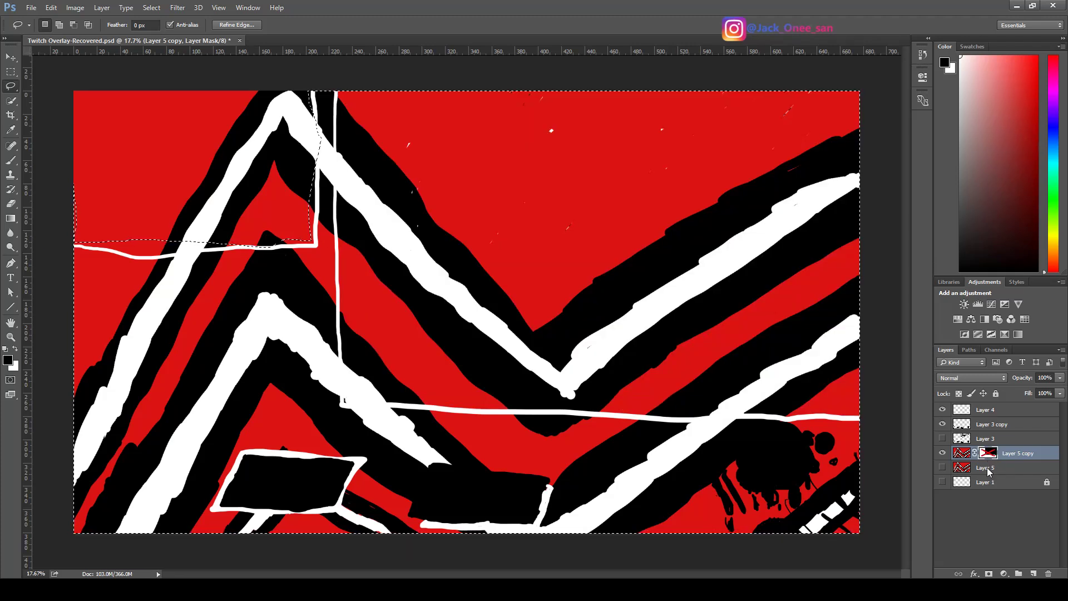
{"action": "left_click", "coordinate": [990, 457], "text": "shift"}
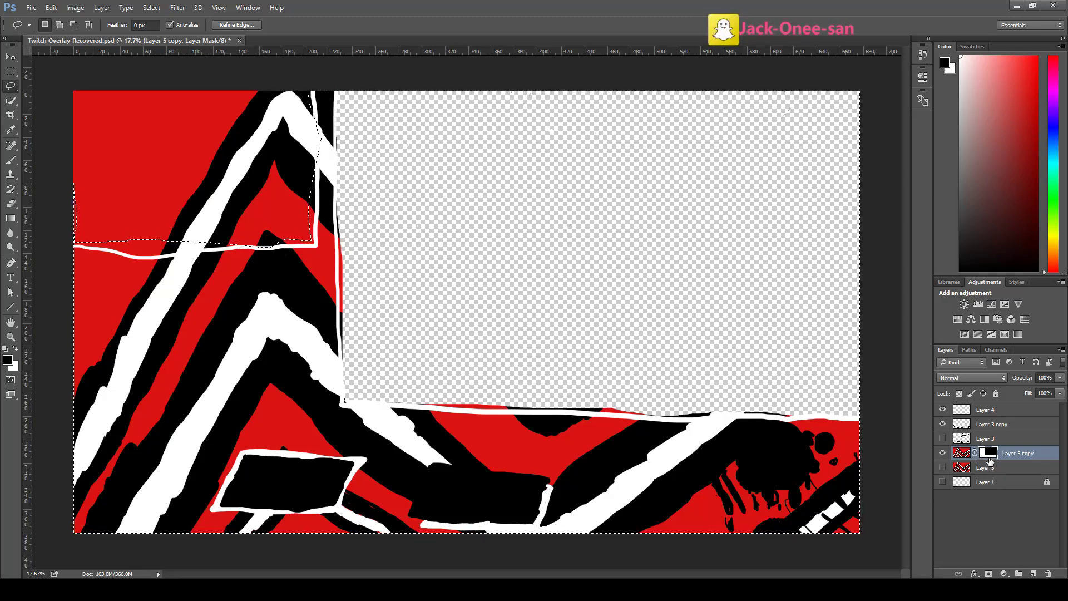
Try adding another mask to Layer 5 copy and applying its existing mask, undoing each attempt
{"action": "left_click", "coordinate": [962, 453]}
{"action": "left_click", "coordinate": [990, 574]}
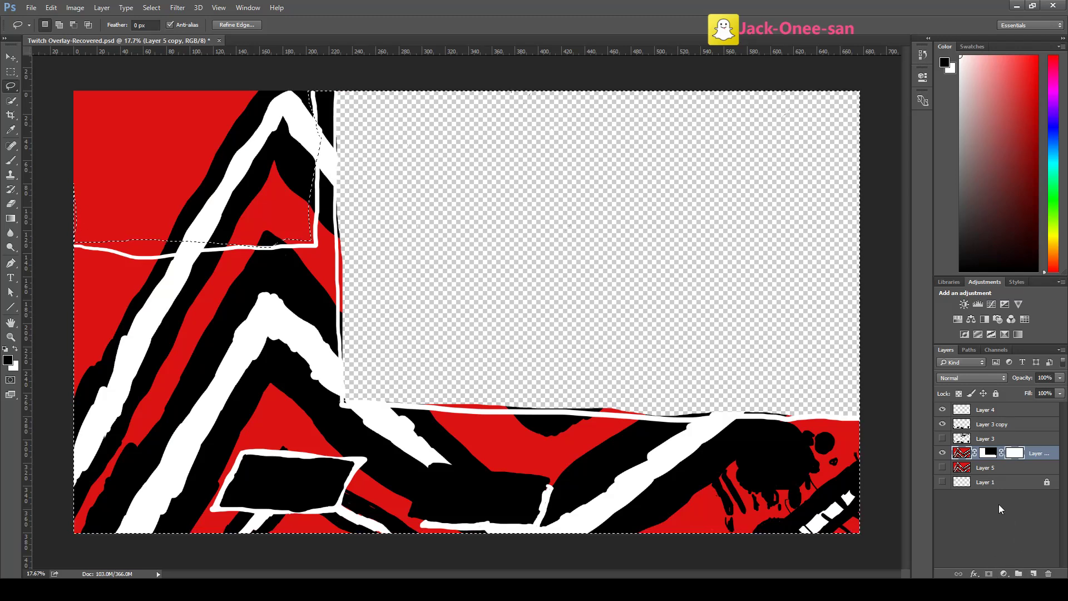
{"action": "left_click", "coordinate": [989, 455]}
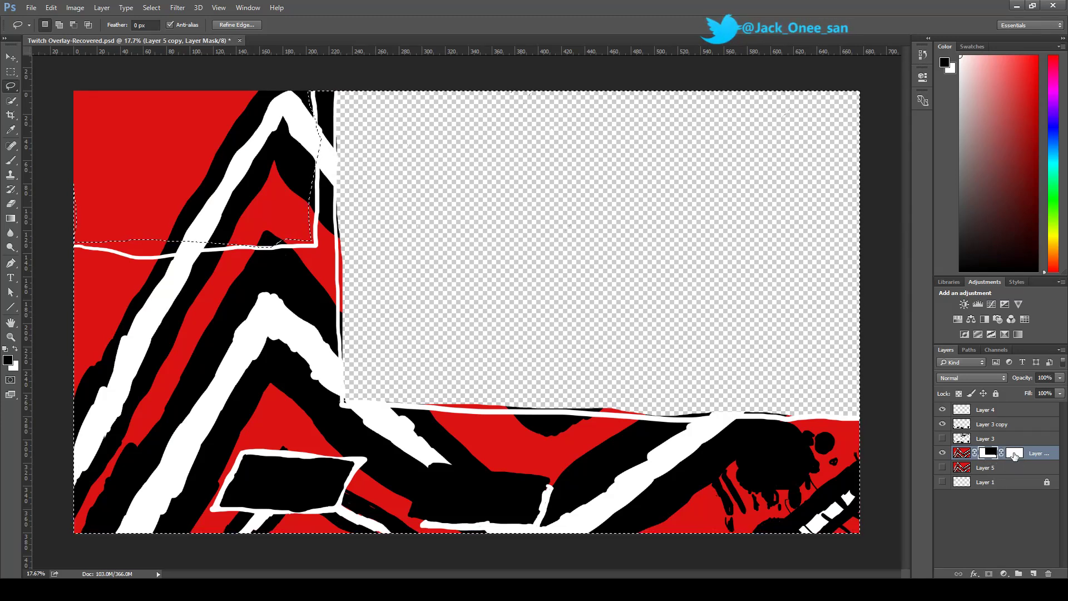
{"action": "key", "text": "ctrl+z"}
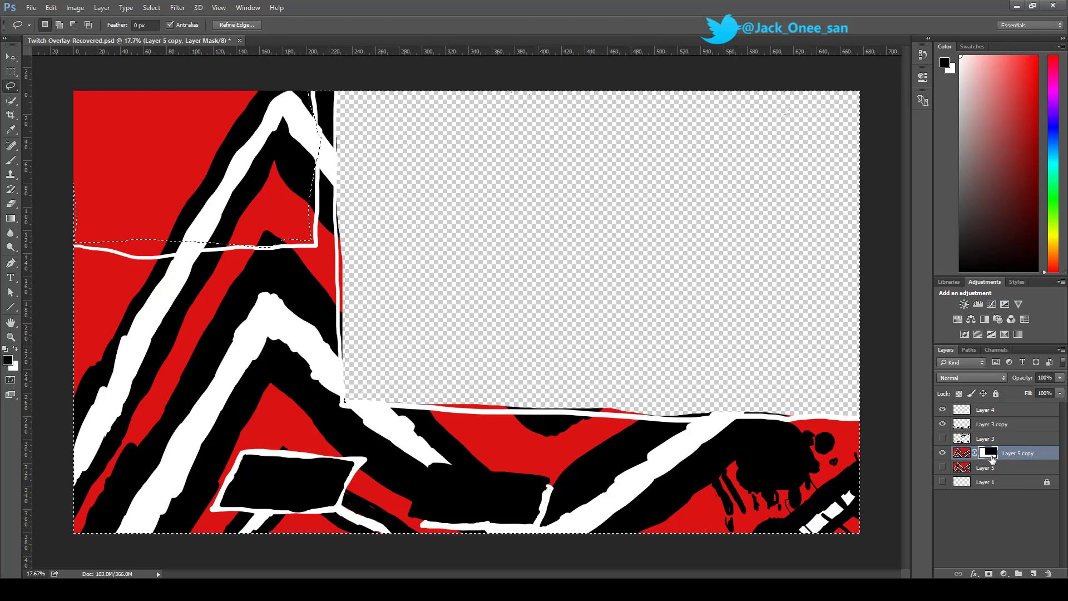
{"action": "left_click", "coordinate": [990, 573]}
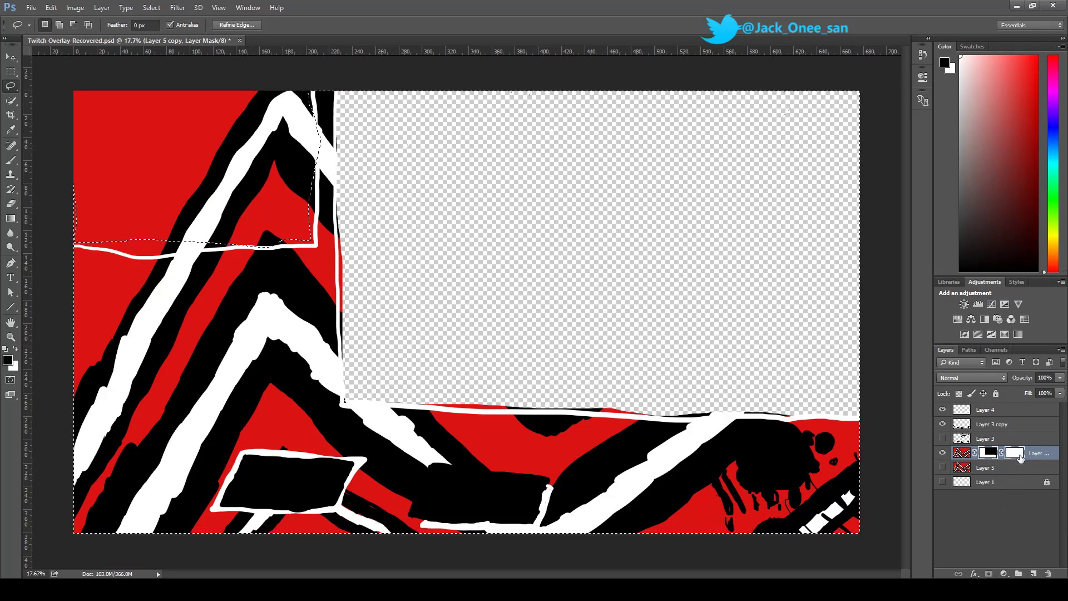
{"action": "key", "text": "ctrl+z"}
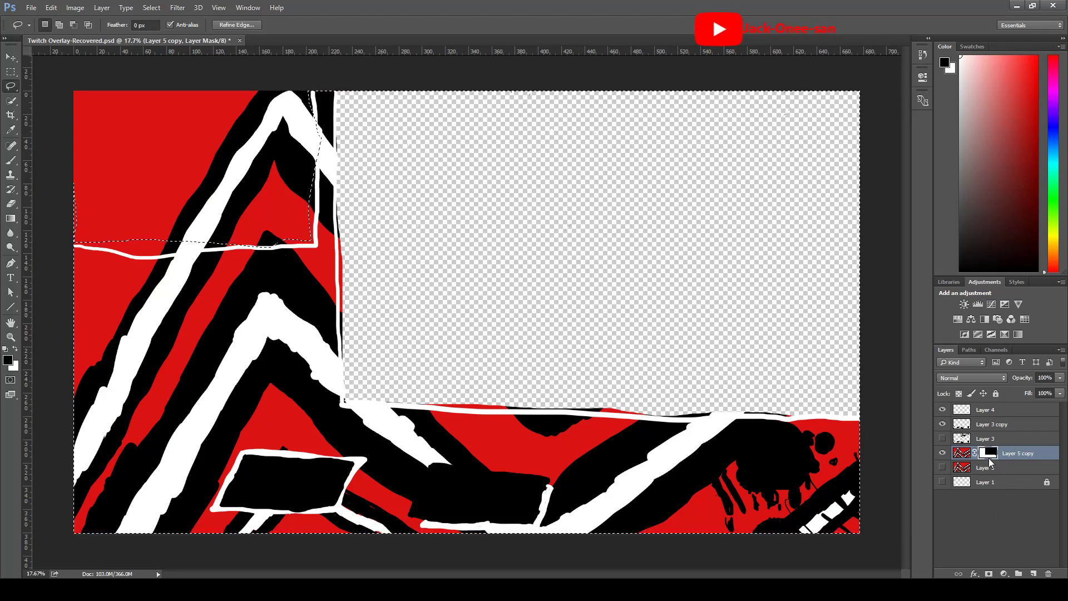
{"action": "key", "text": "ctrl+z"}
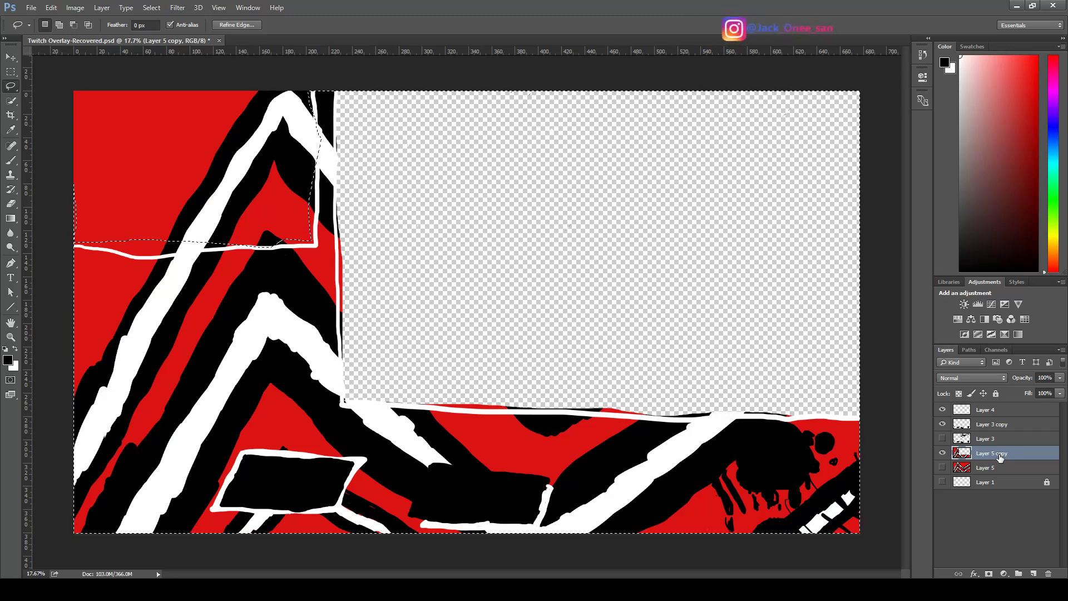
{"action": "key", "text": "ctrl+z"}
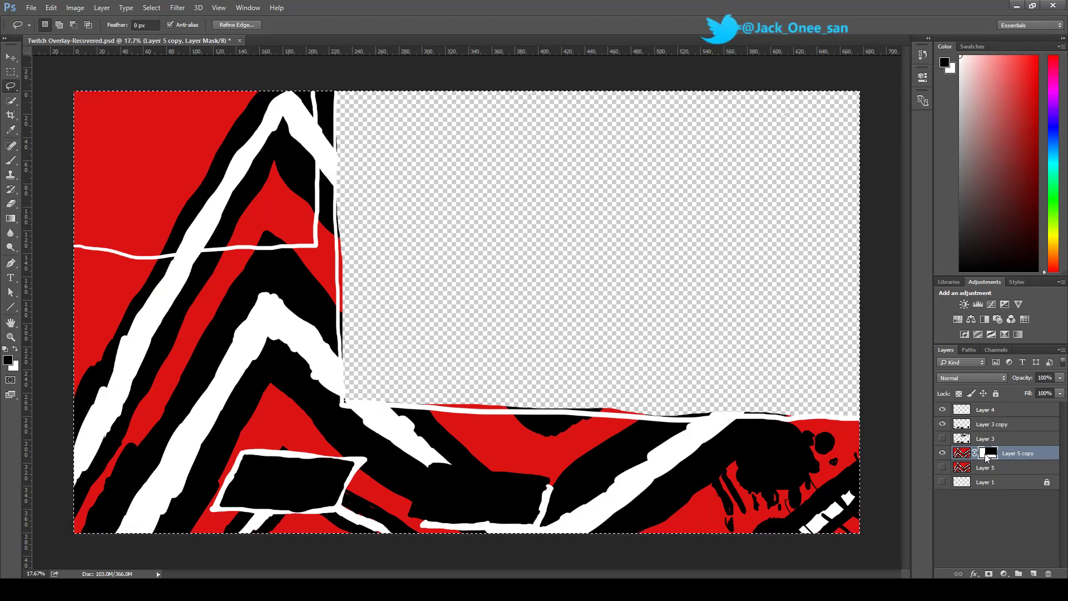
Replace the selection with a Lasso outline along the upper-left white frame and target the artwork of Layer 5 copy
{"action": "key", "text": "ctrl+shift+i"}
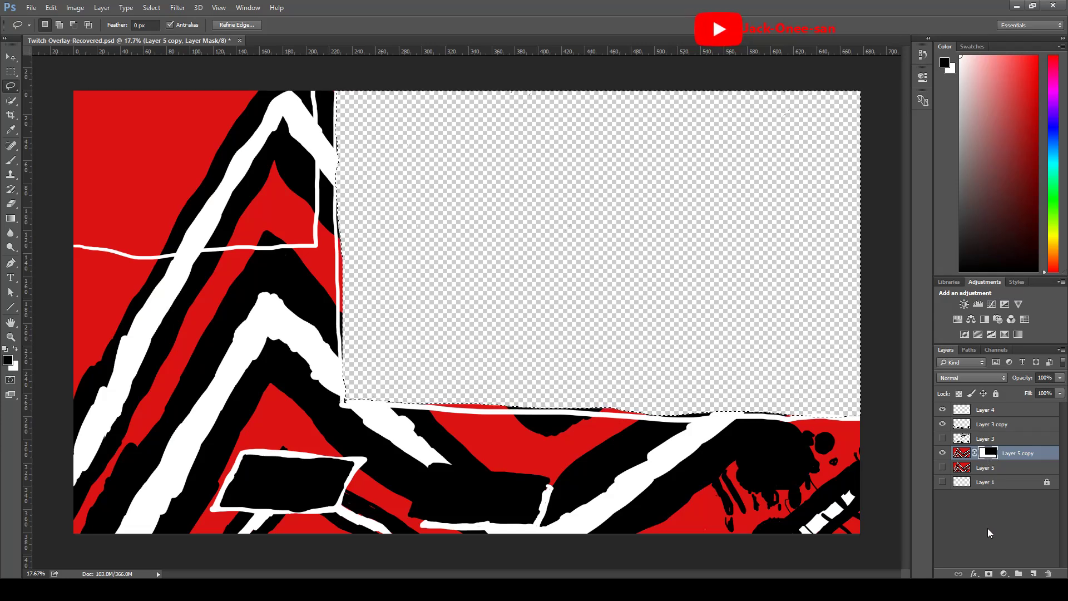
{"action": "left_click", "coordinate": [561, 224]}
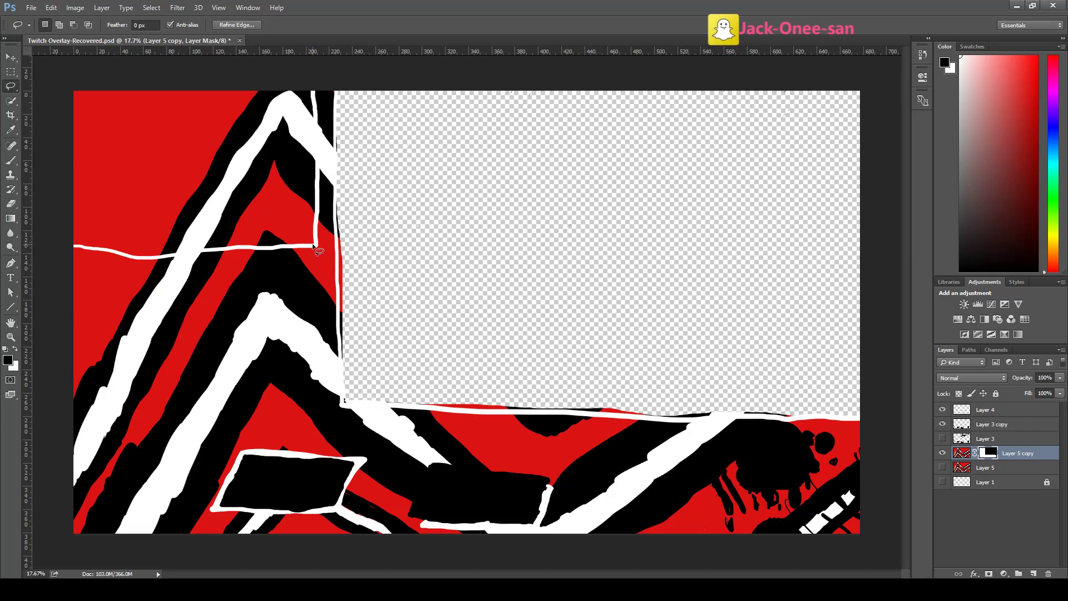
{"action": "mouse_move", "coordinate": [315, 244]}
{"action": "left_mouse_down"}
{"action": "mouse_move", "coordinate": [73, 245]}
{"action": "mouse_move", "coordinate": [58, 173]}
{"action": "mouse_move", "coordinate": [63, 91]}
{"action": "mouse_move", "coordinate": [107, 76]}
{"action": "left_mouse_up"}
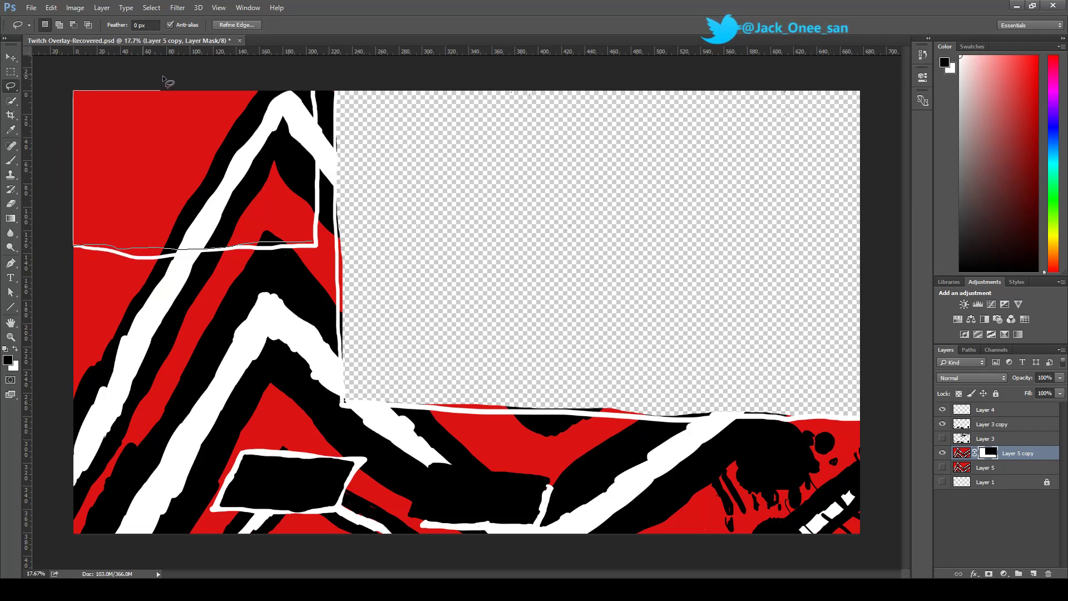
{"action": "mouse_move", "coordinate": [220, 74]}
{"action": "left_mouse_down"}
{"action": "mouse_move", "coordinate": [295, 74]}
{"action": "mouse_move", "coordinate": [312, 105]}
{"action": "mouse_move", "coordinate": [315, 244]}
{"action": "mouse_move", "coordinate": [304, 244]}
{"action": "left_mouse_up"}
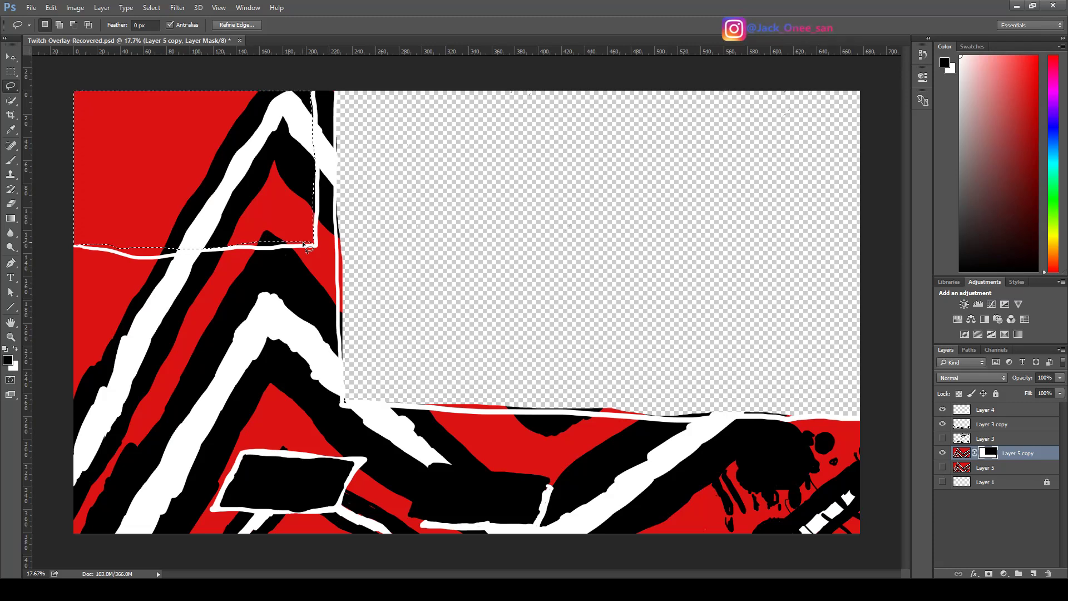
{"action": "left_click", "coordinate": [958, 454]}
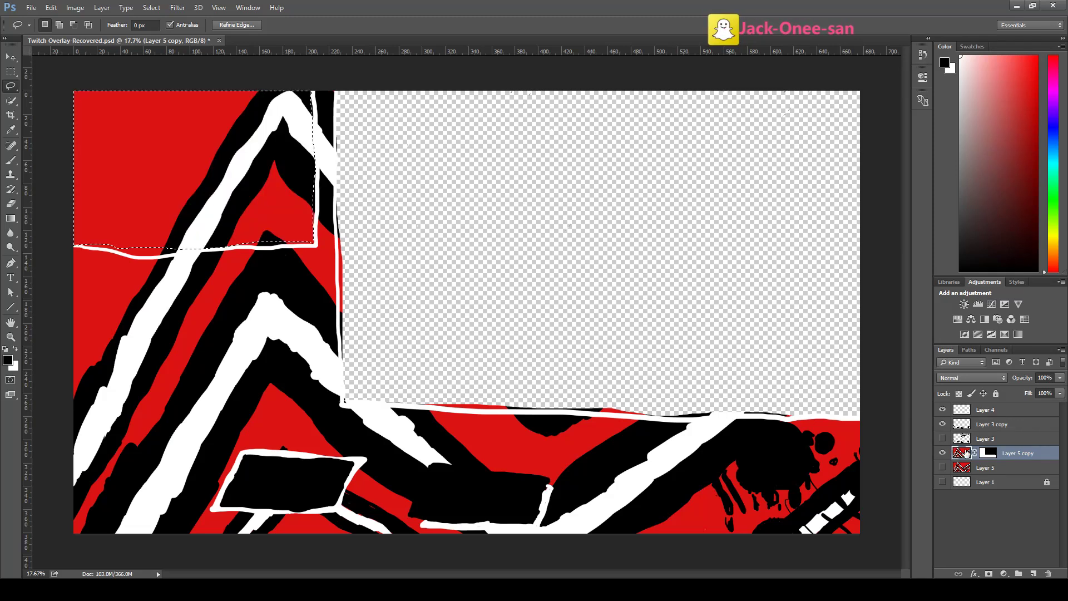
Try masking Layer 5 copy with the upper-left selection active, and remove the additional mask
{"action": "left_click", "coordinate": [988, 574]}
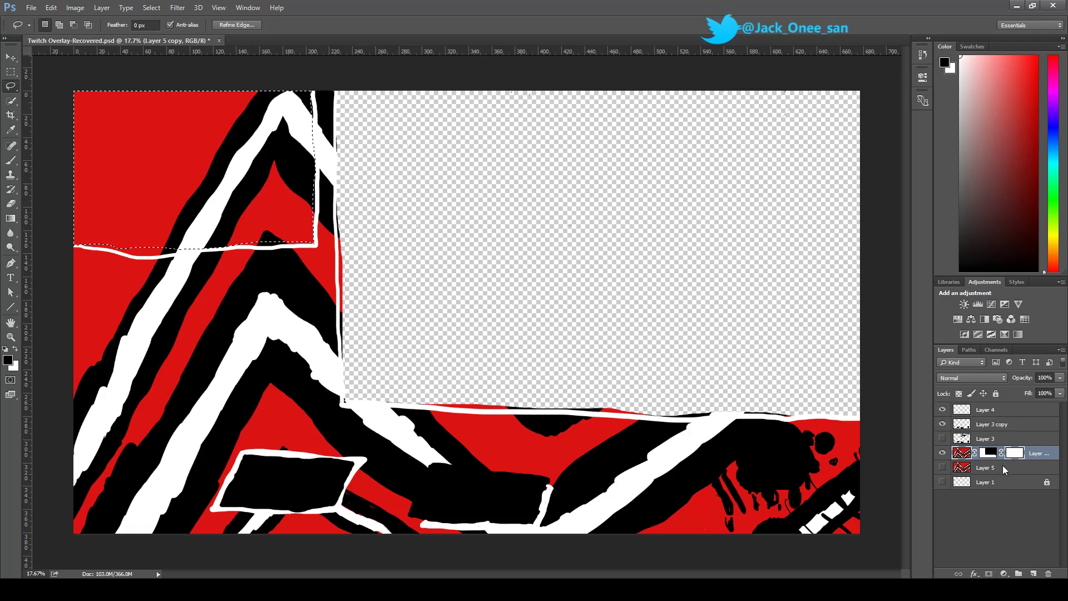
{"action": "key", "text": "ctrl+z"}
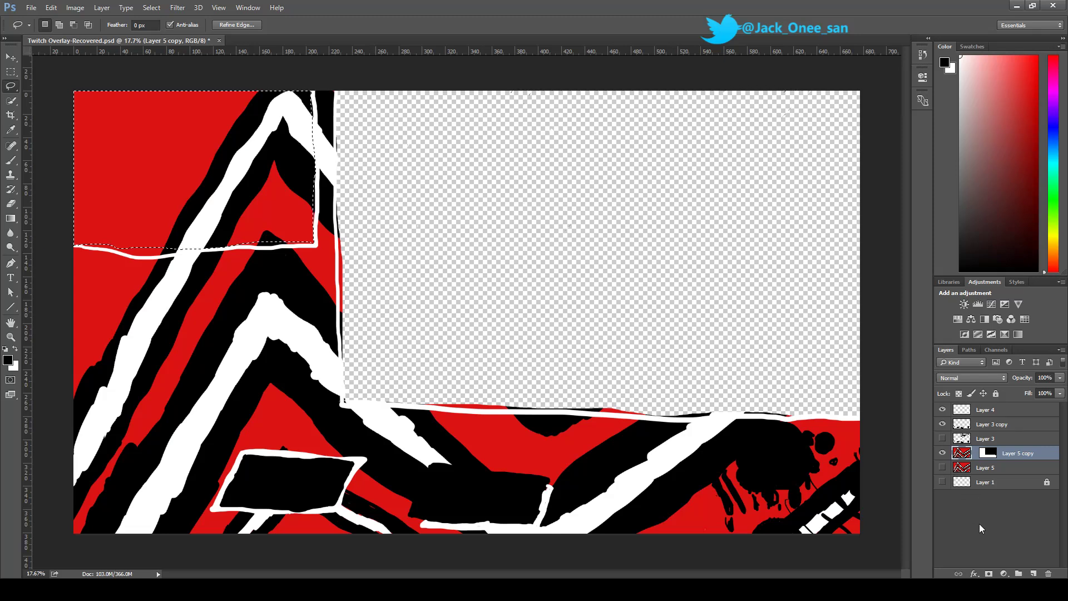
{"action": "left_click", "coordinate": [989, 572]}
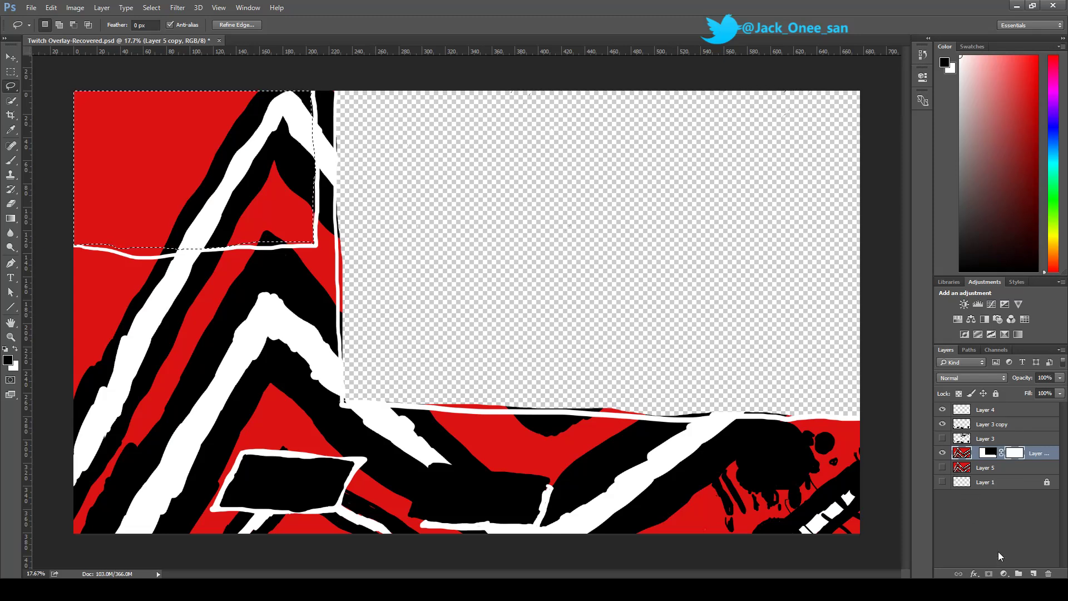
{"action": "left_click", "coordinate": [1009, 456], "text": "shift"}
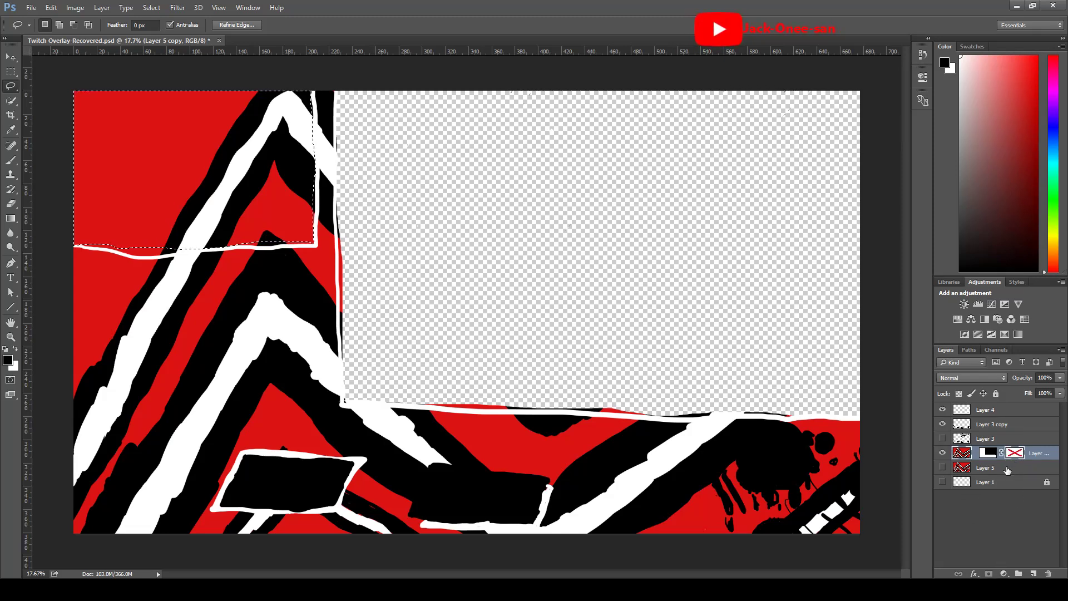
{"action": "key", "text": "Delete"}
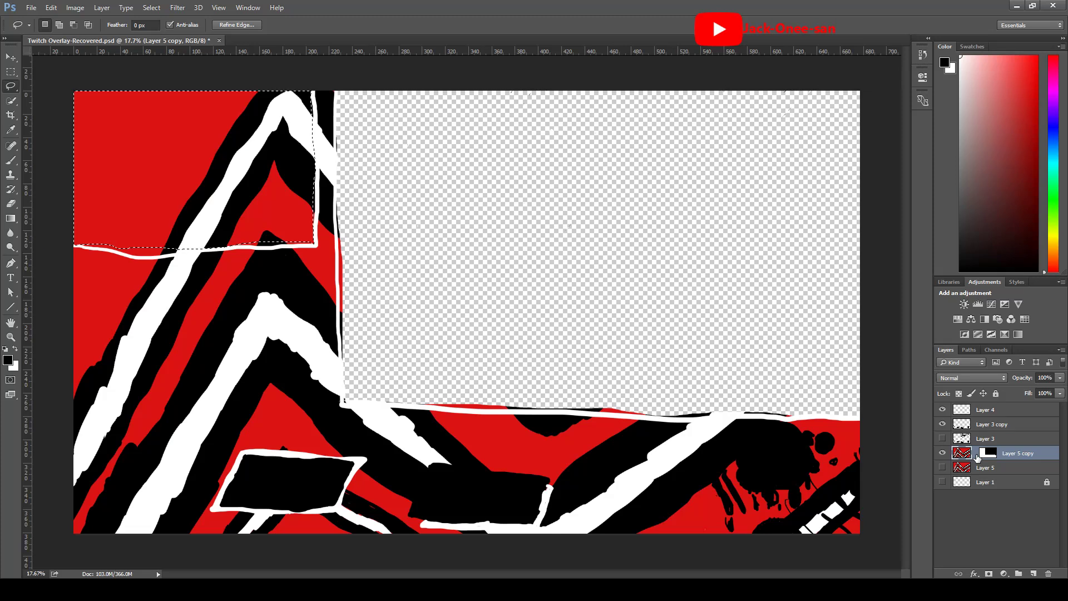
Delete the selected upper-left area from Layer 5 copy, then save the document and clear the selection
{"action": "key", "text": "Delete"}
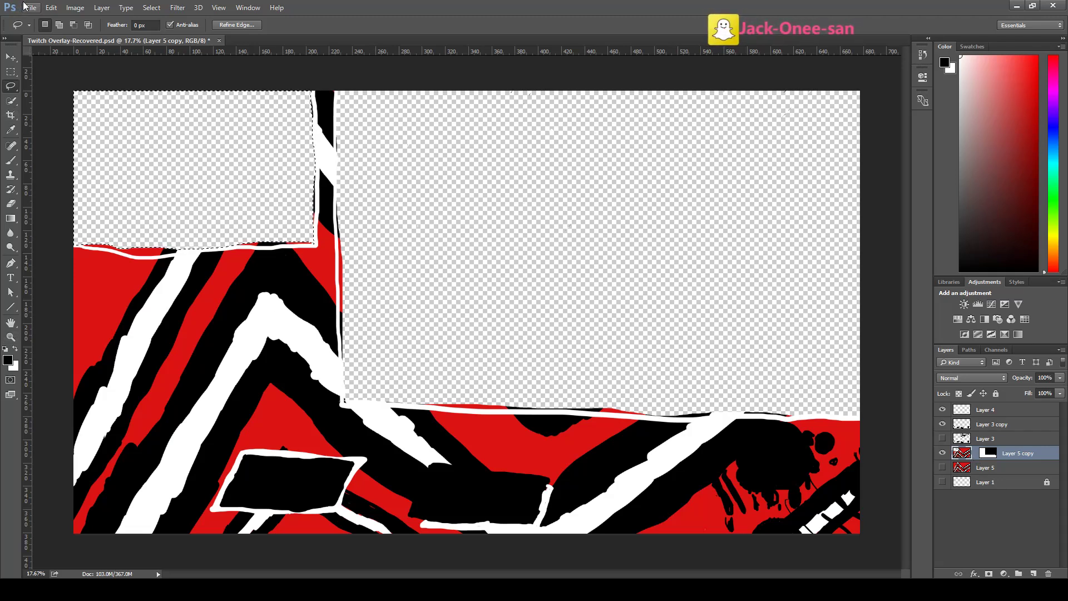
{"action": "key", "text": "ctrl+s"}
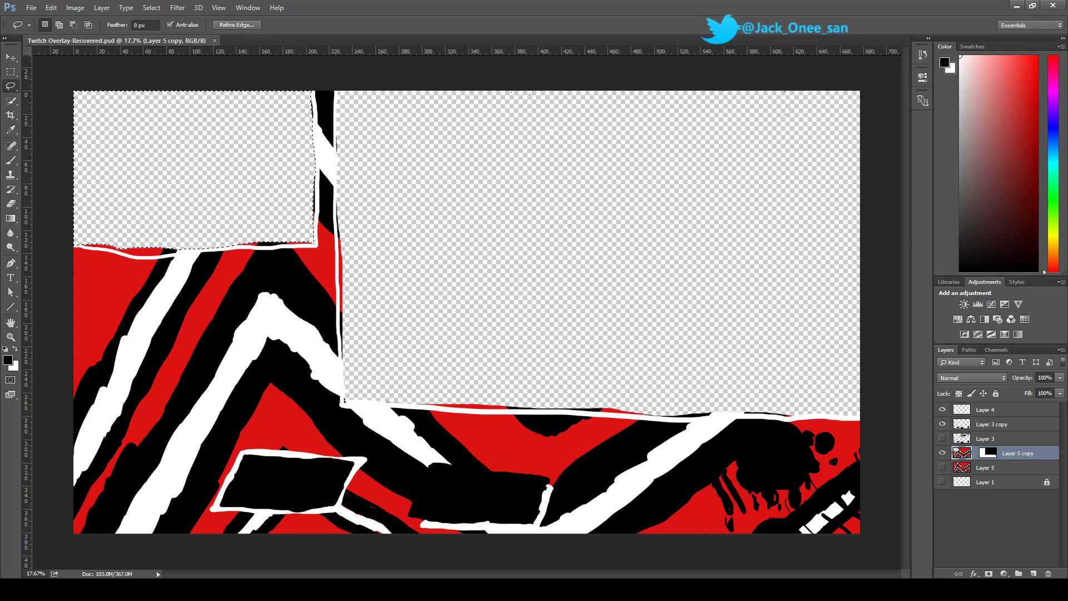
{"action": "key", "text": "ctrl+d"}
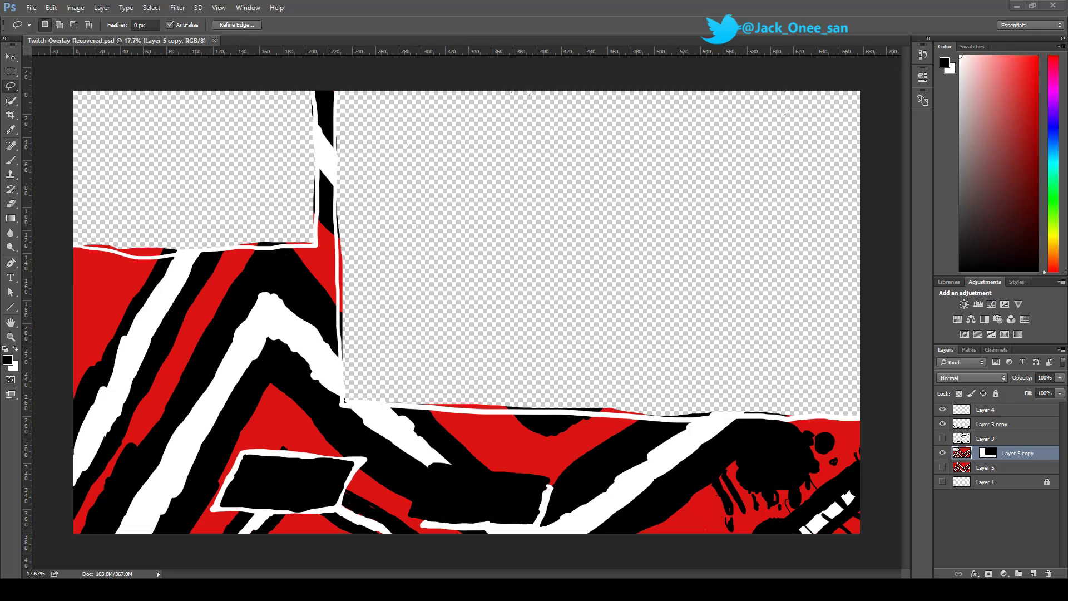